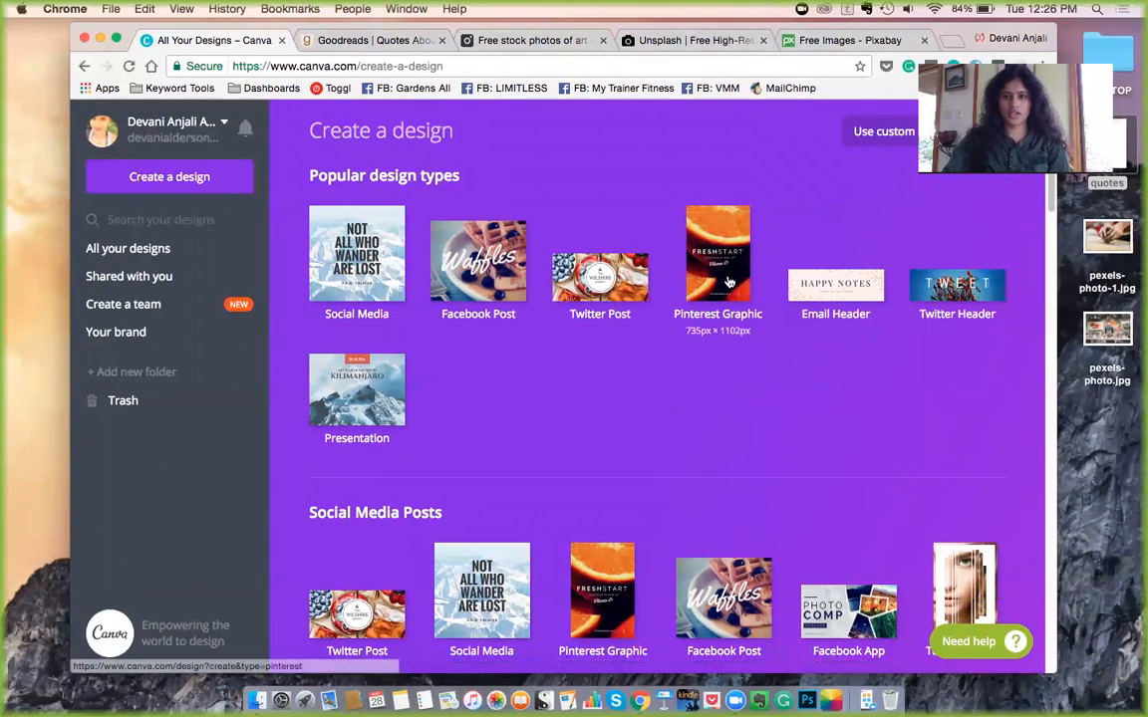
Shrink the browser window and reposition it lower on the desktop
drag(942, 33, 932, 45)
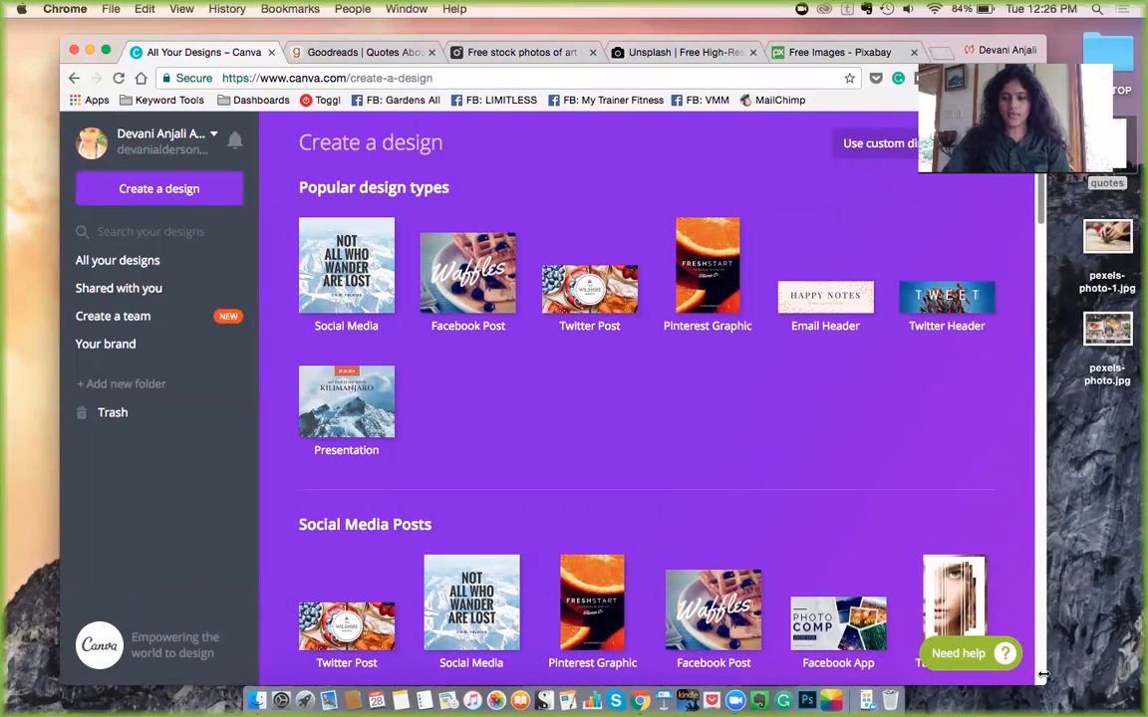
drag(1045, 670, 1010, 615)
drag(806, 42, 804, 98)
Look through the available design types, including social media posts, documents, blogging and eBooks, and marketing materials
scroll(752, 343, down, 10)
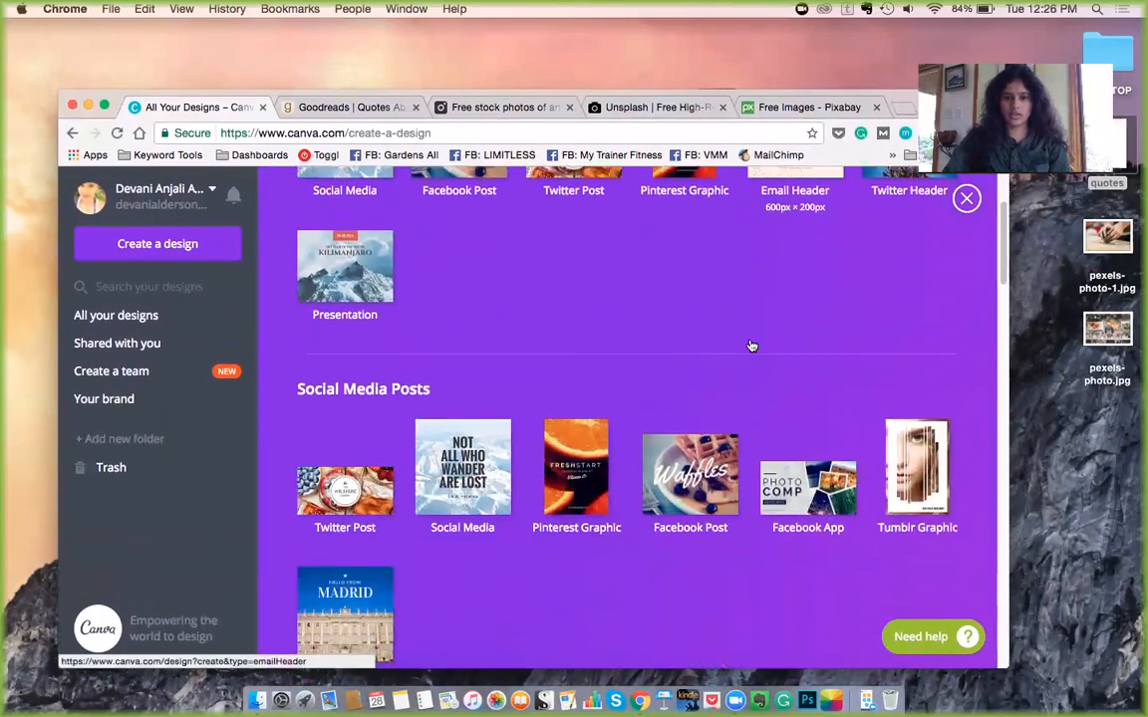
scroll(751, 344, down, 6)
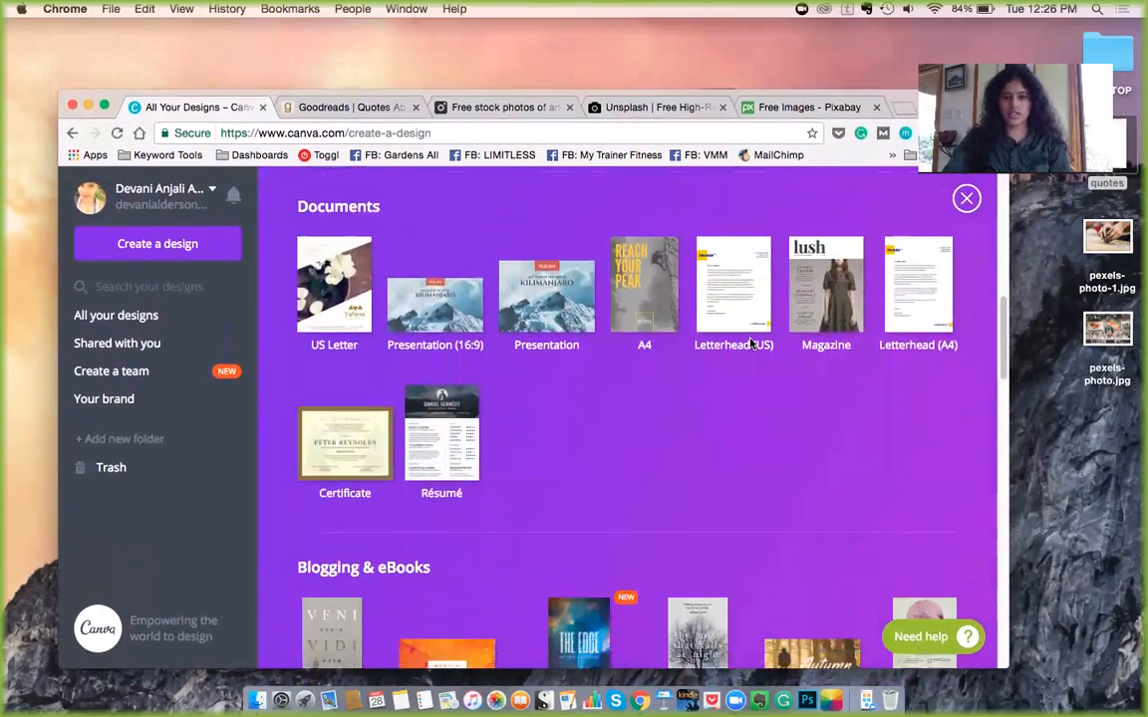
scroll(752, 343, down, 1)
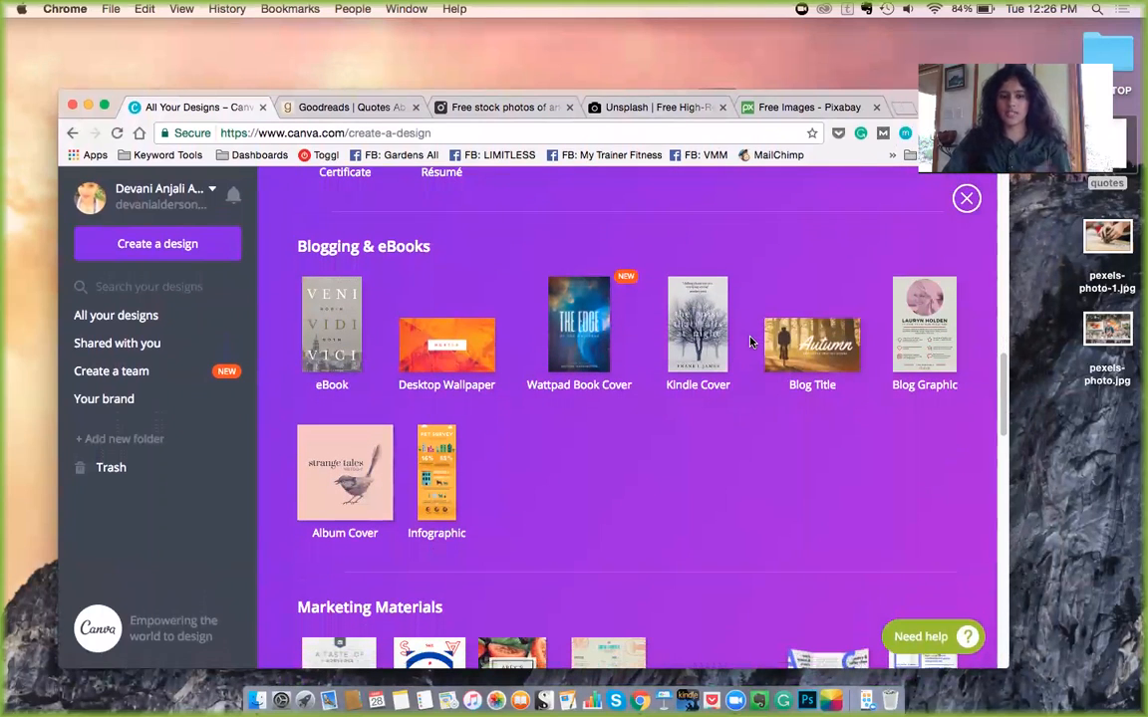
scroll(751, 344, down, 1)
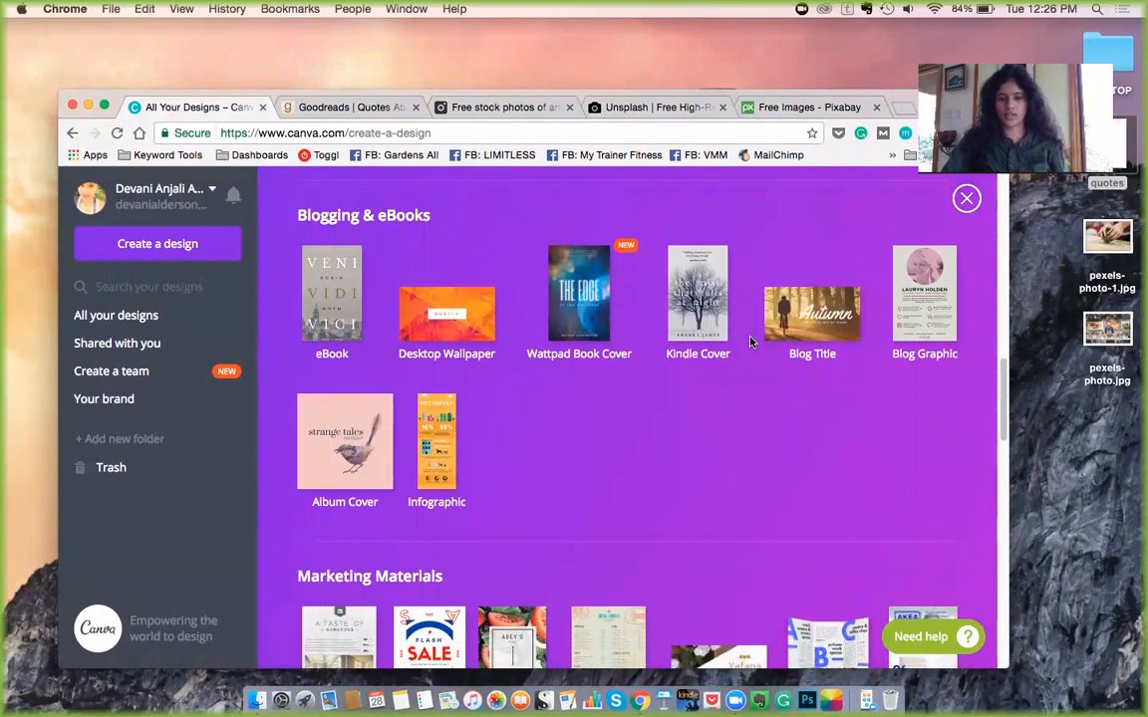
scroll(751, 342, down, 5)
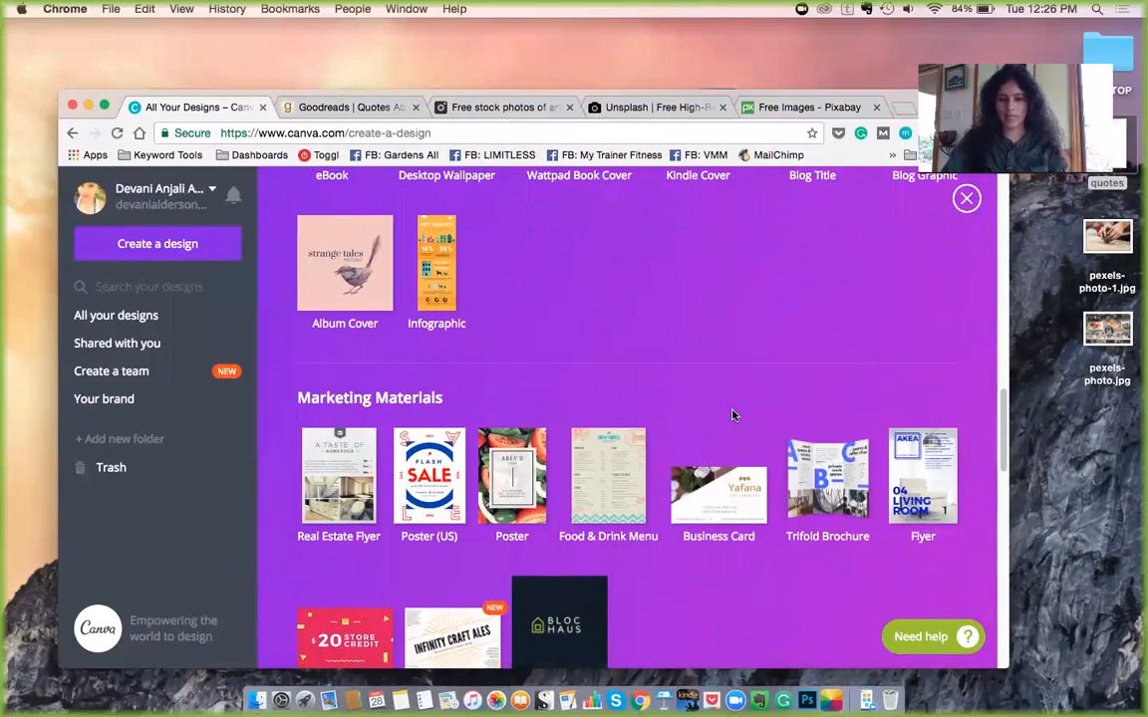
scroll(732, 416, down, 5)
scroll(732, 415, up, 15)
scroll(732, 415, up, 7)
scroll(733, 416, down, 2)
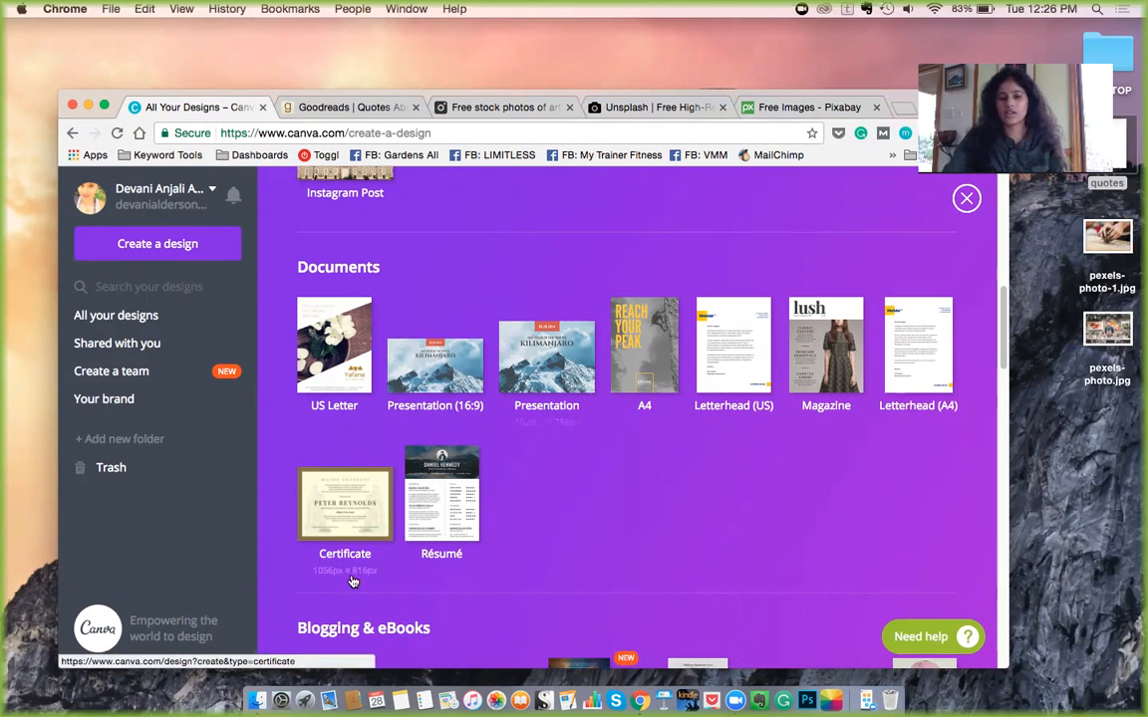
scroll(681, 522, down, 5)
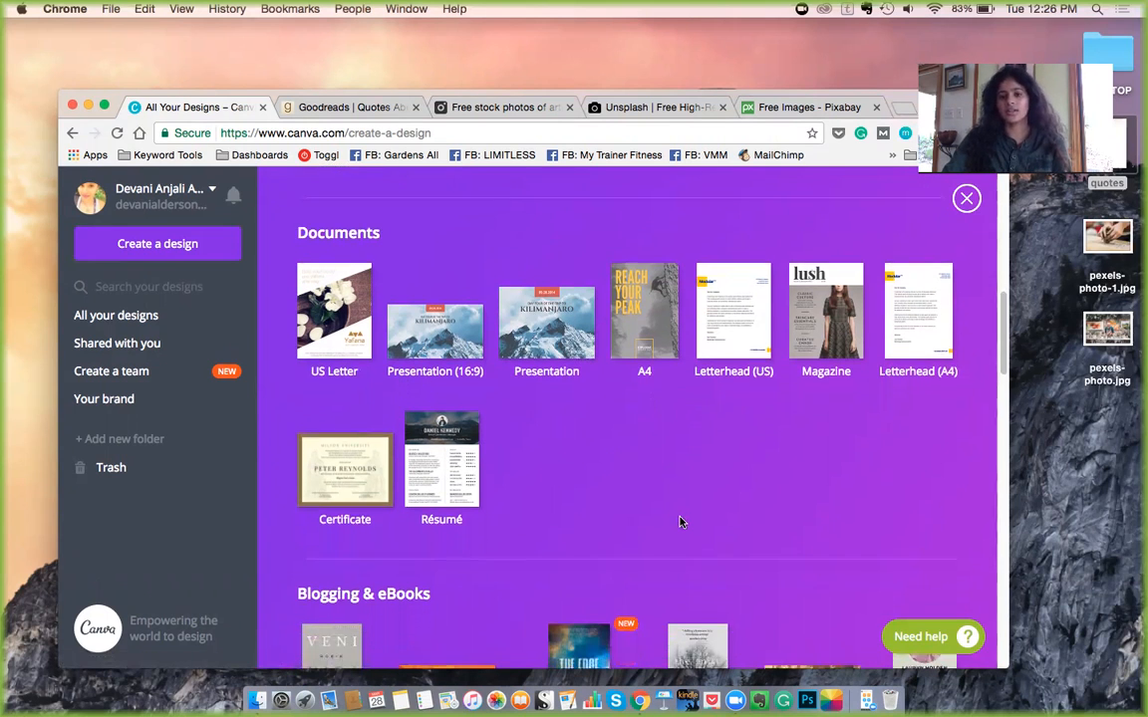
scroll(682, 523, up, 4)
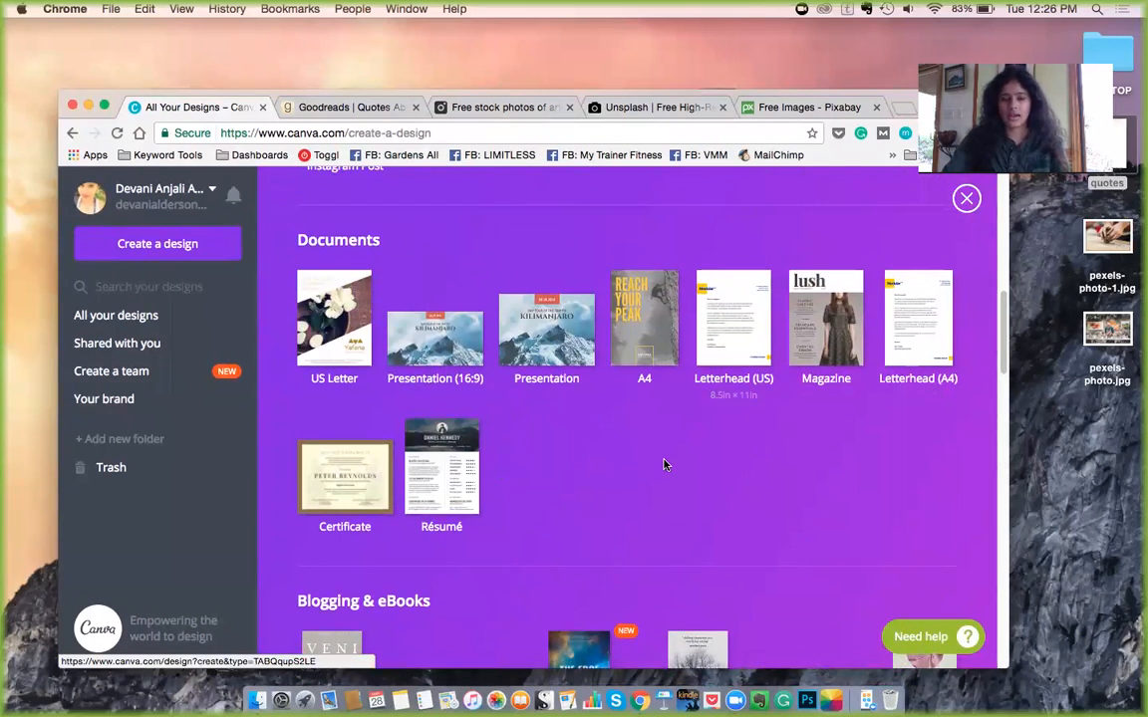
scroll(666, 466, down, 4)
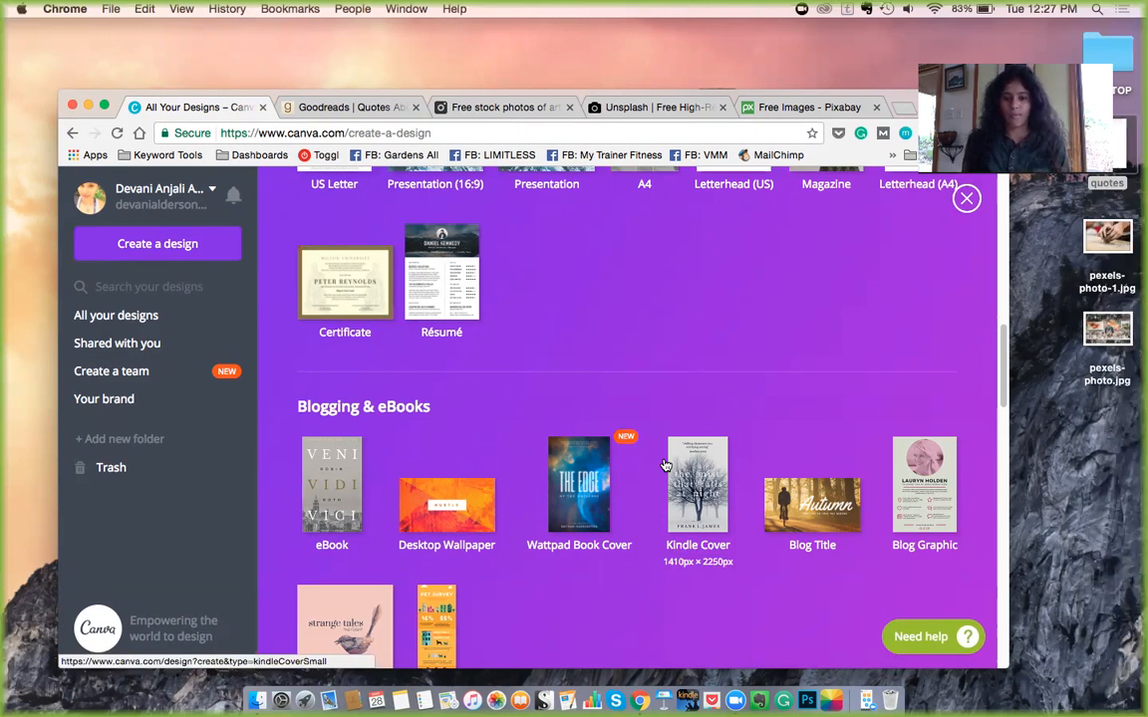
Examine the formats offered under Social Media Posts and under Social Media & Email Headers
scroll(665, 465, up, 10)
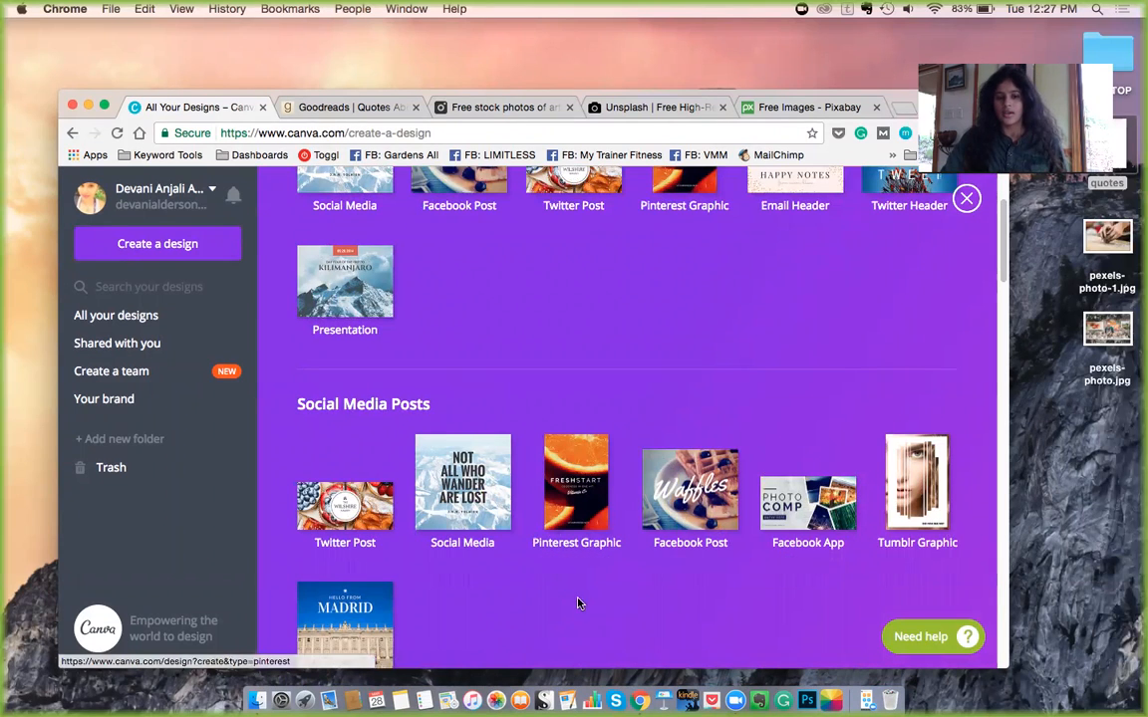
scroll(583, 608, down, 2)
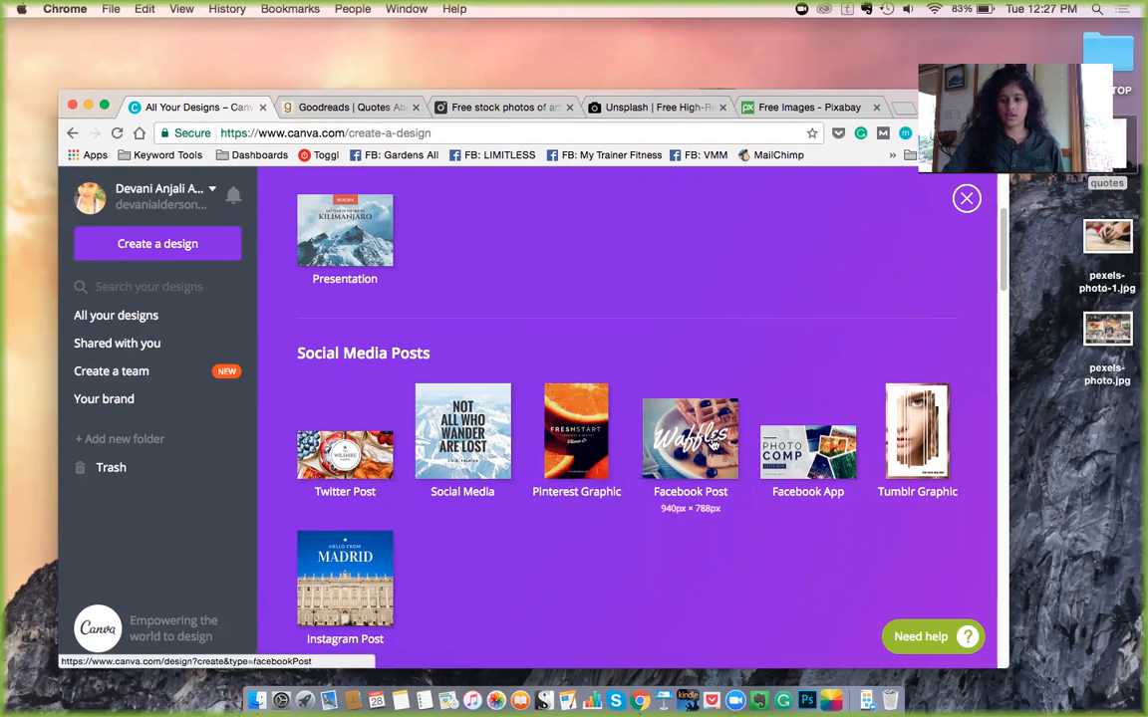
scroll(693, 524, down, 2)
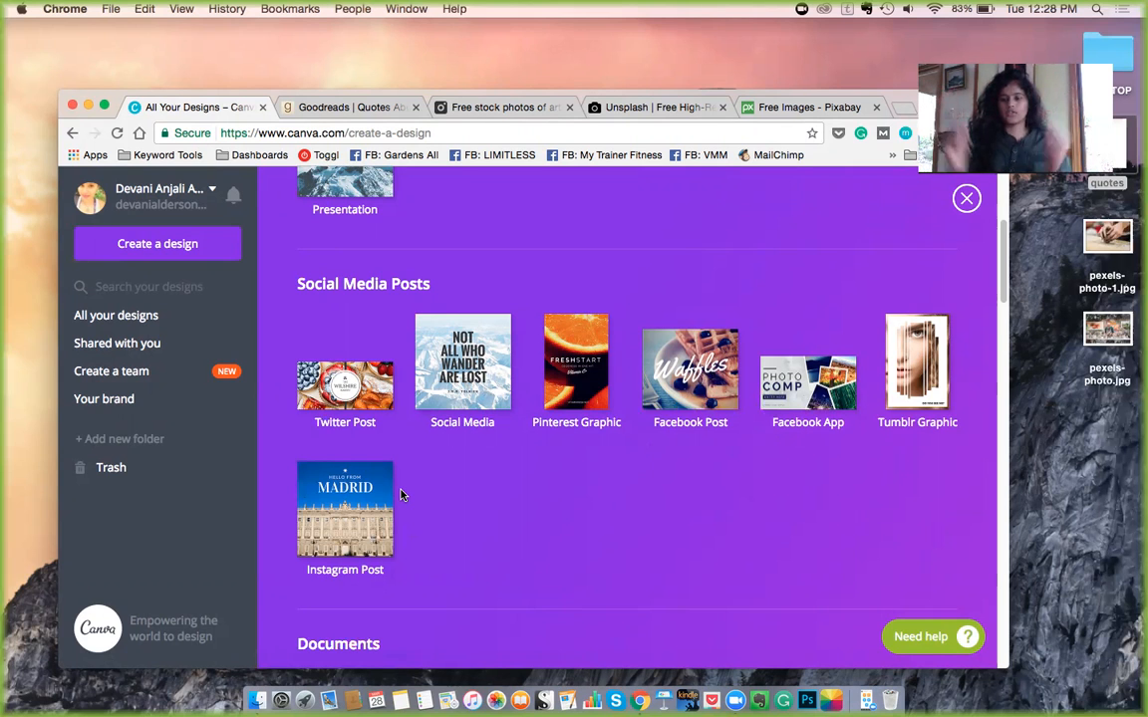
scroll(401, 495, up, 5)
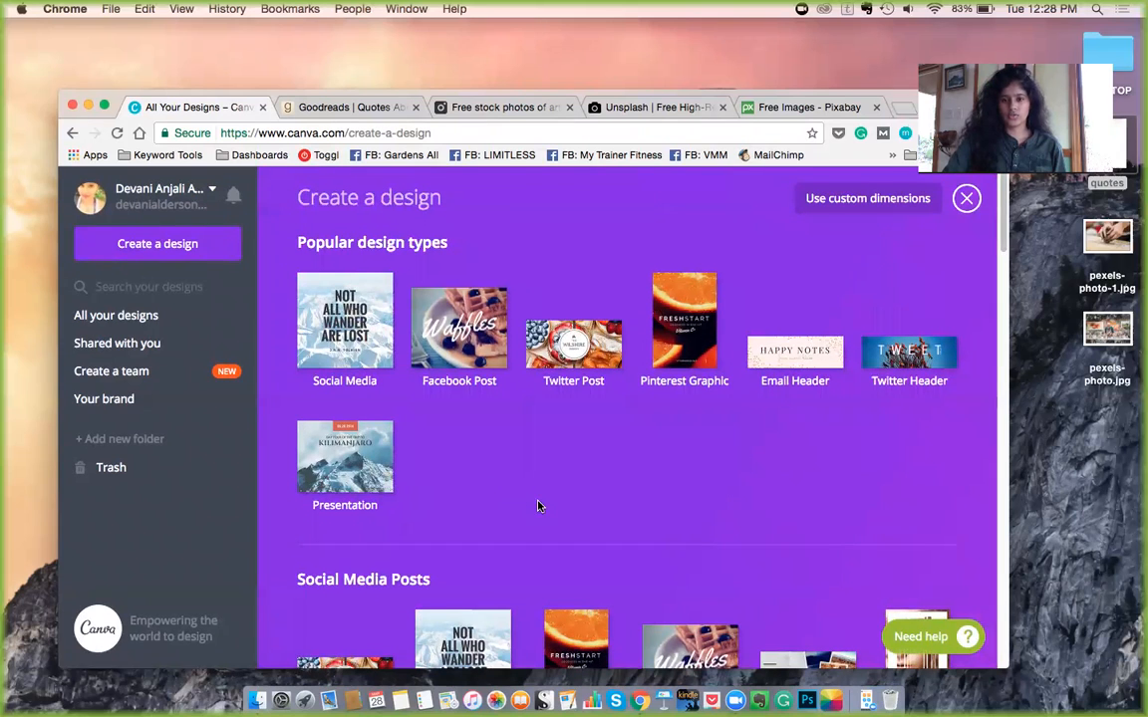
scroll(744, 504, down, 1)
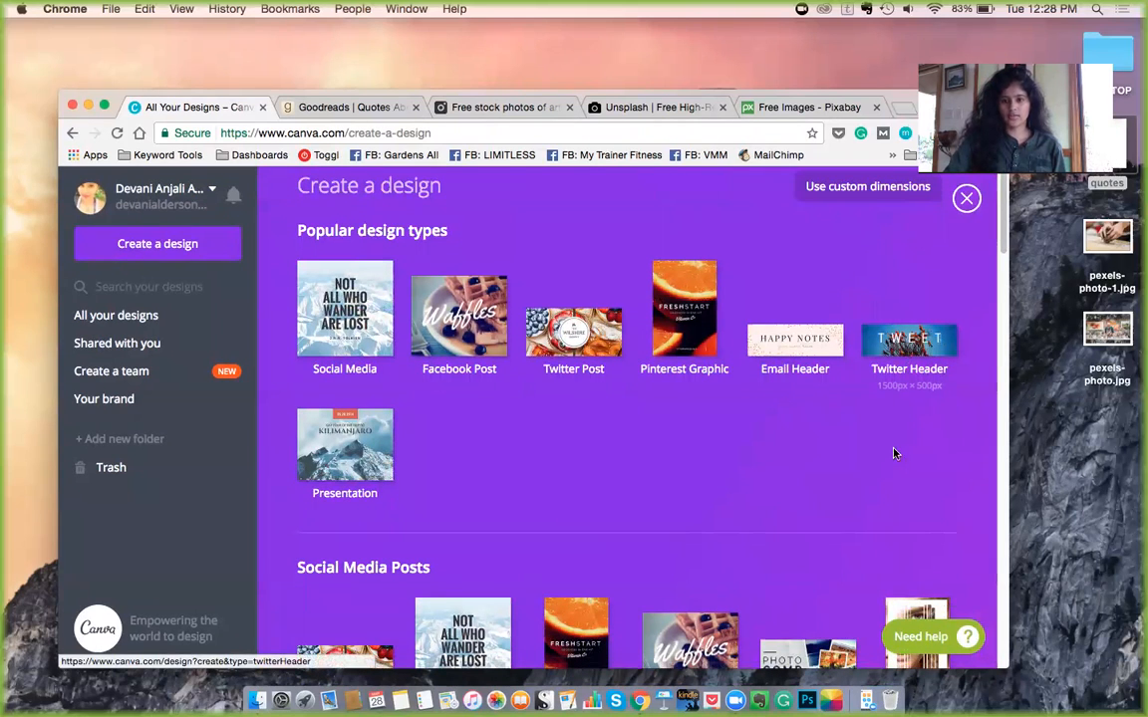
scroll(758, 458, down, 10)
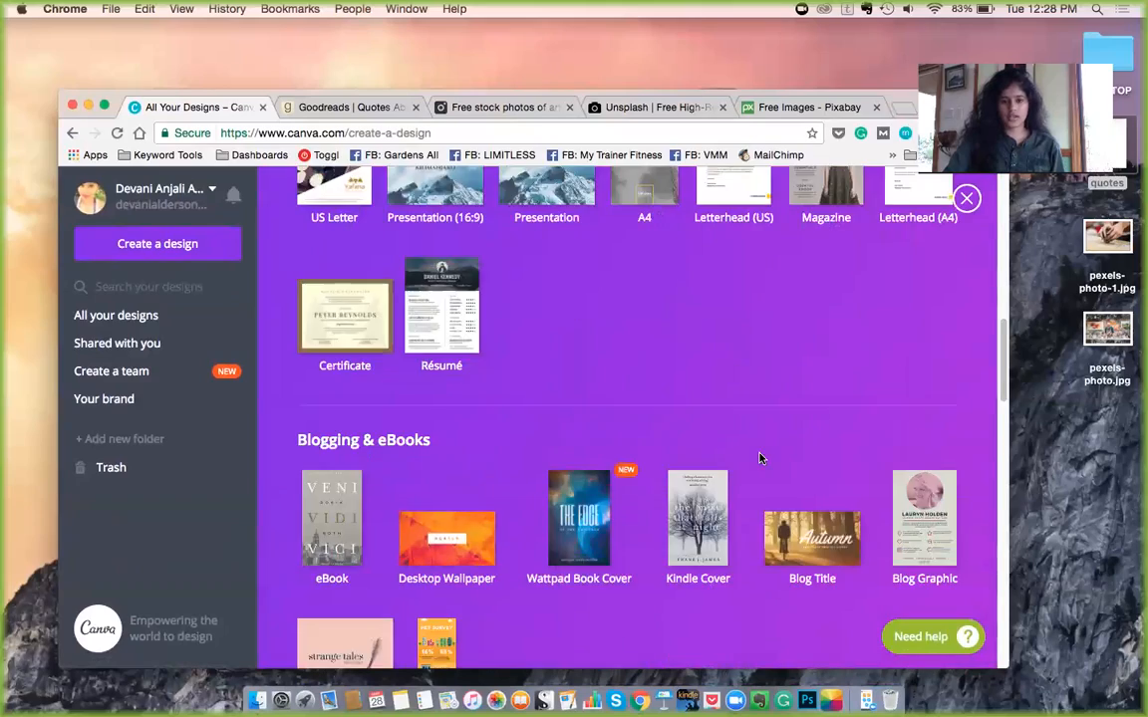
scroll(758, 458, down, 10)
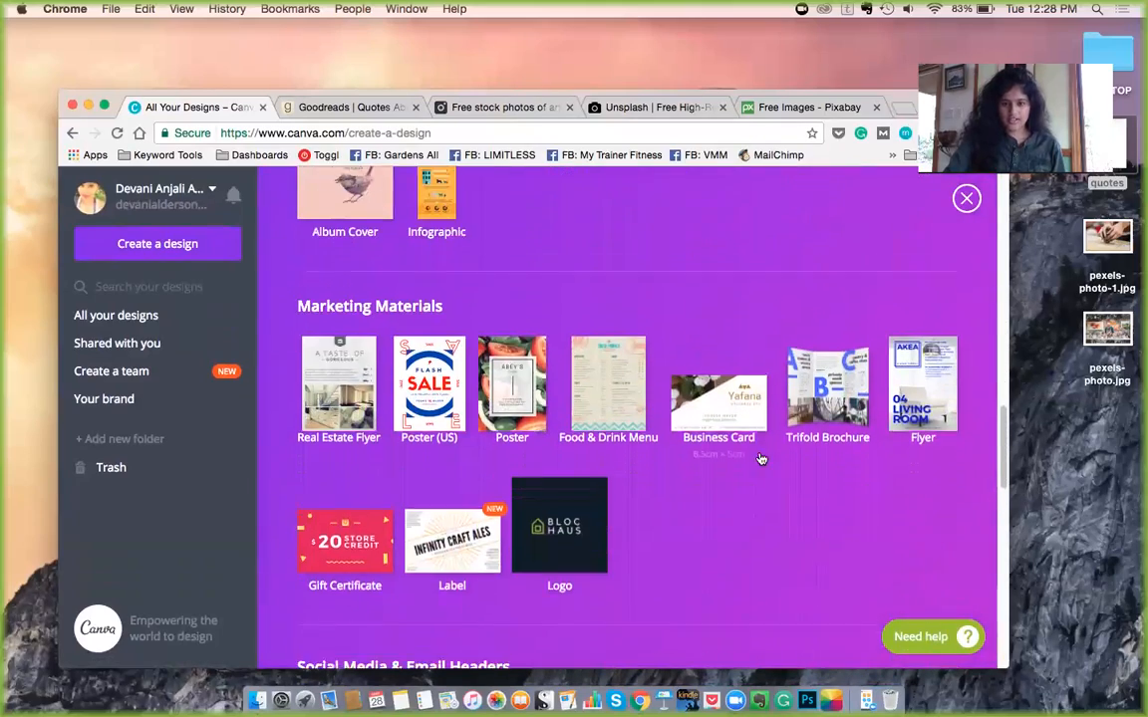
scroll(758, 458, down, 5)
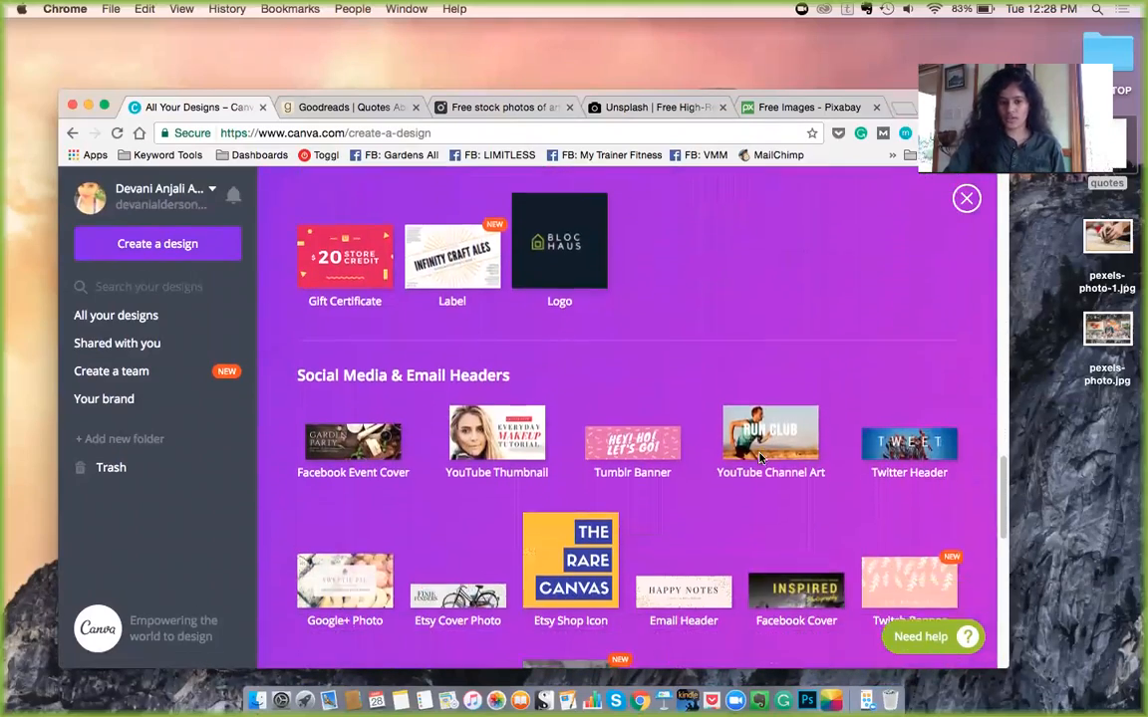
scroll(758, 457, down, 3)
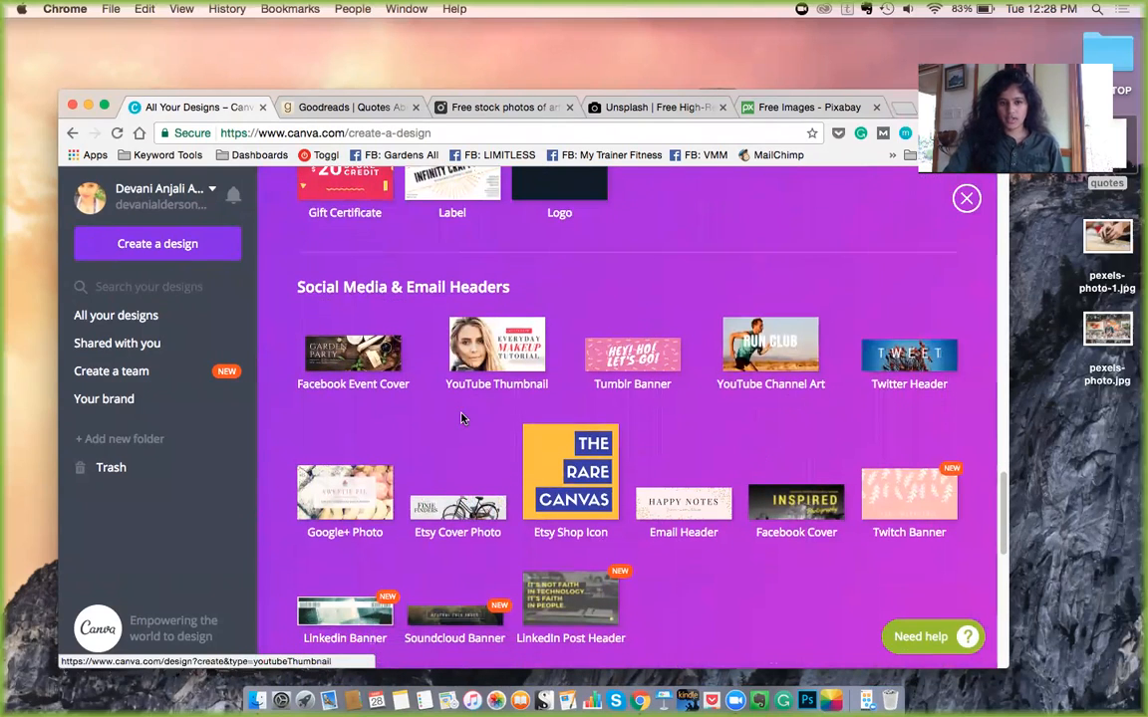
scroll(452, 442, down, 1)
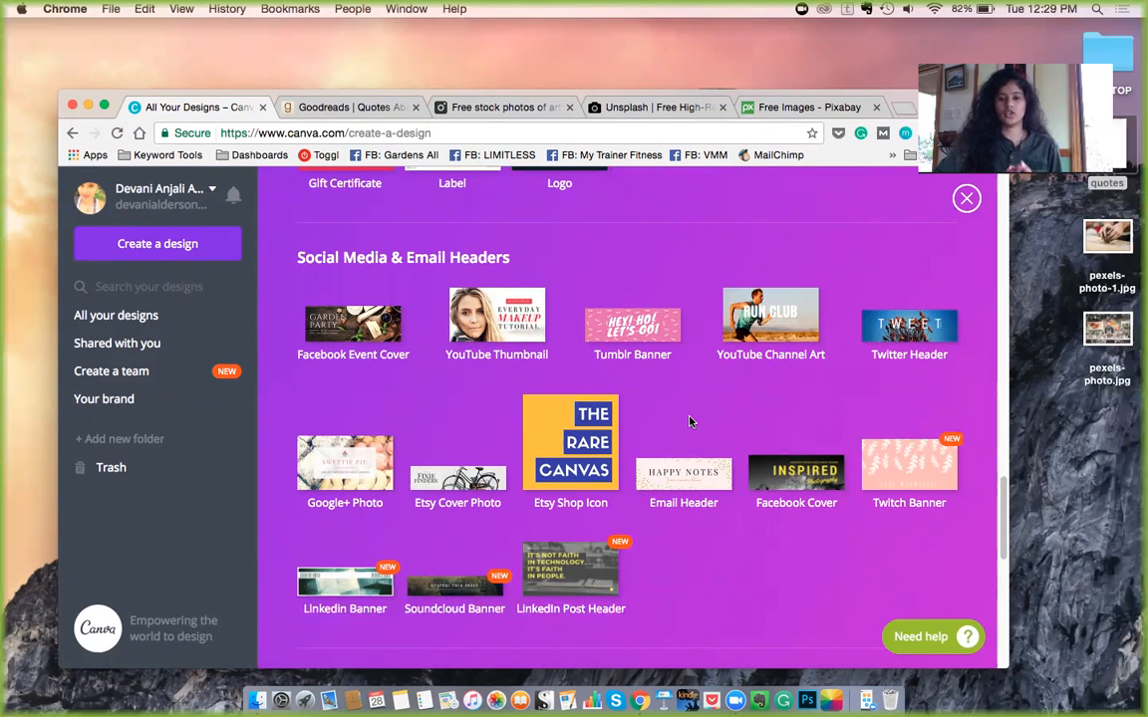
scroll(688, 421, up, 15)
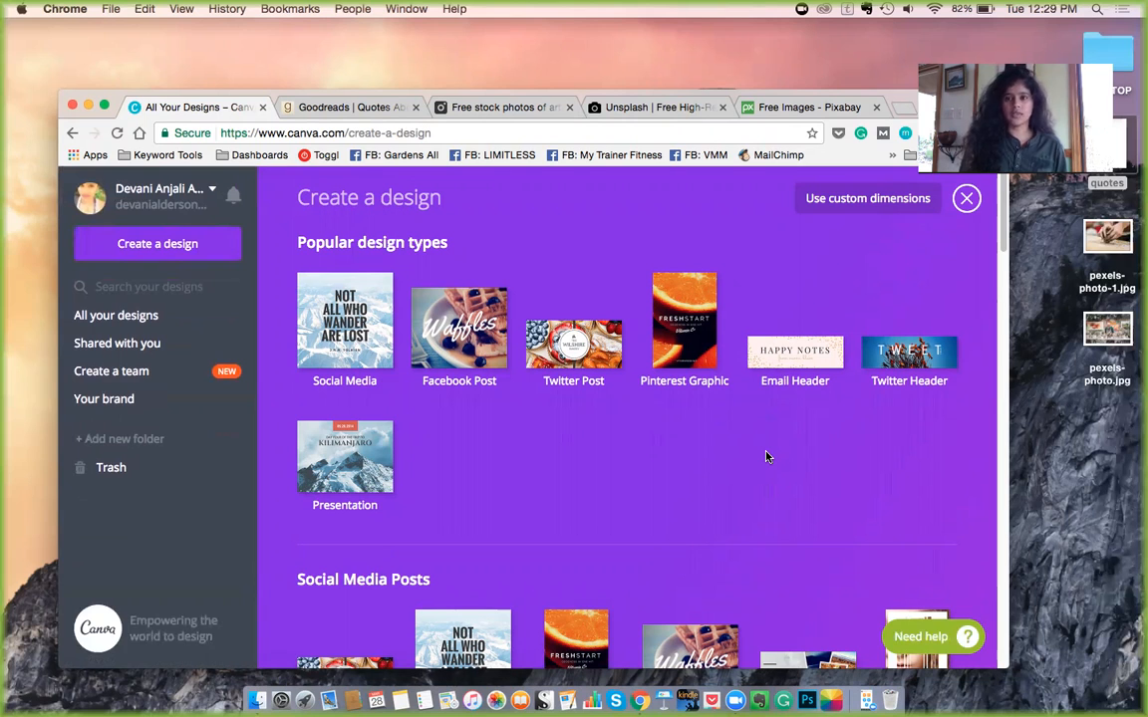
Inspect the custom dimensions option with its width, height and unit fields, and close it without entering a size
click(845, 198)
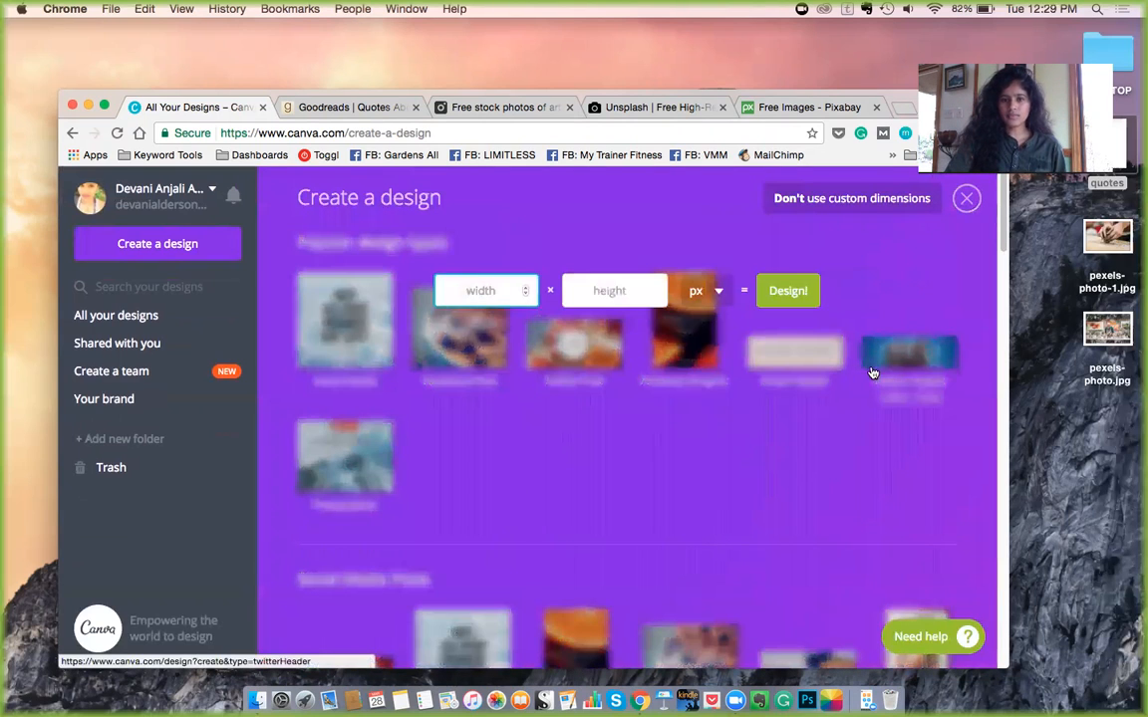
click(863, 280)
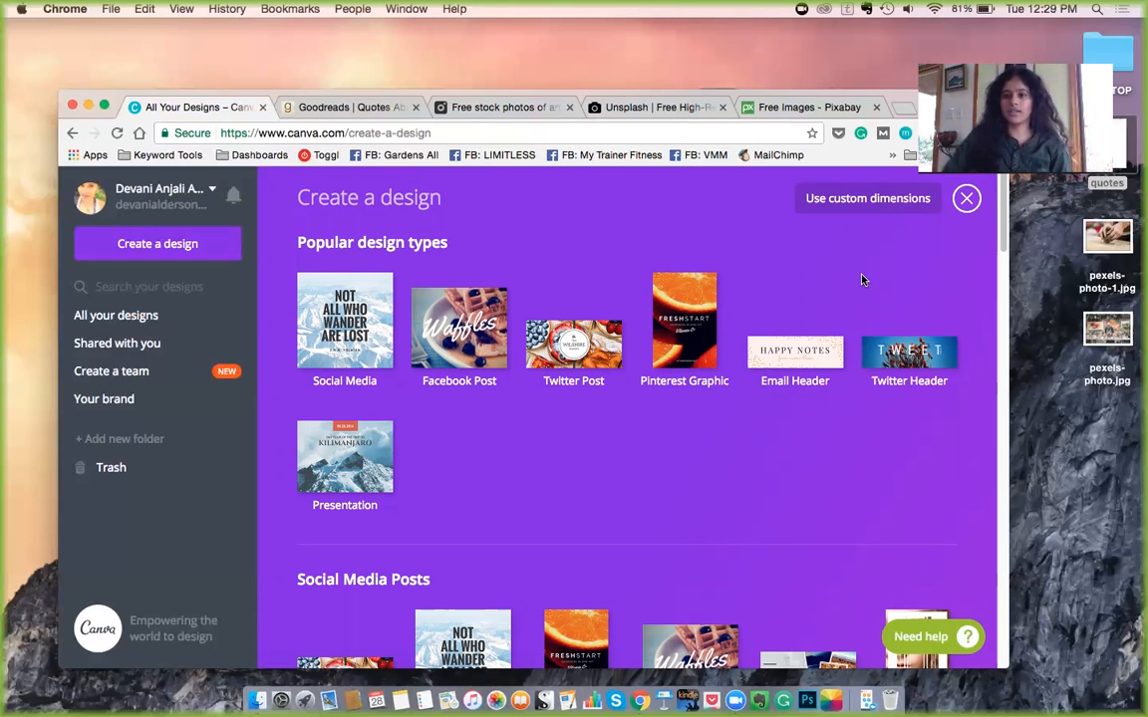
click(867, 199)
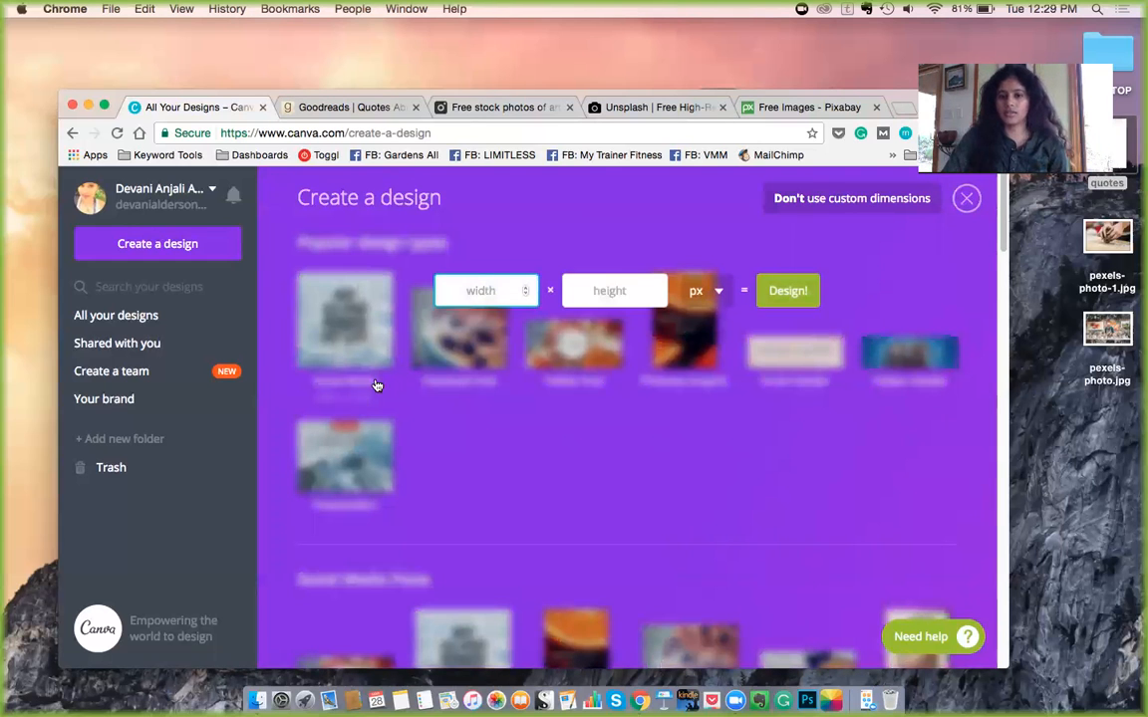
click(692, 412)
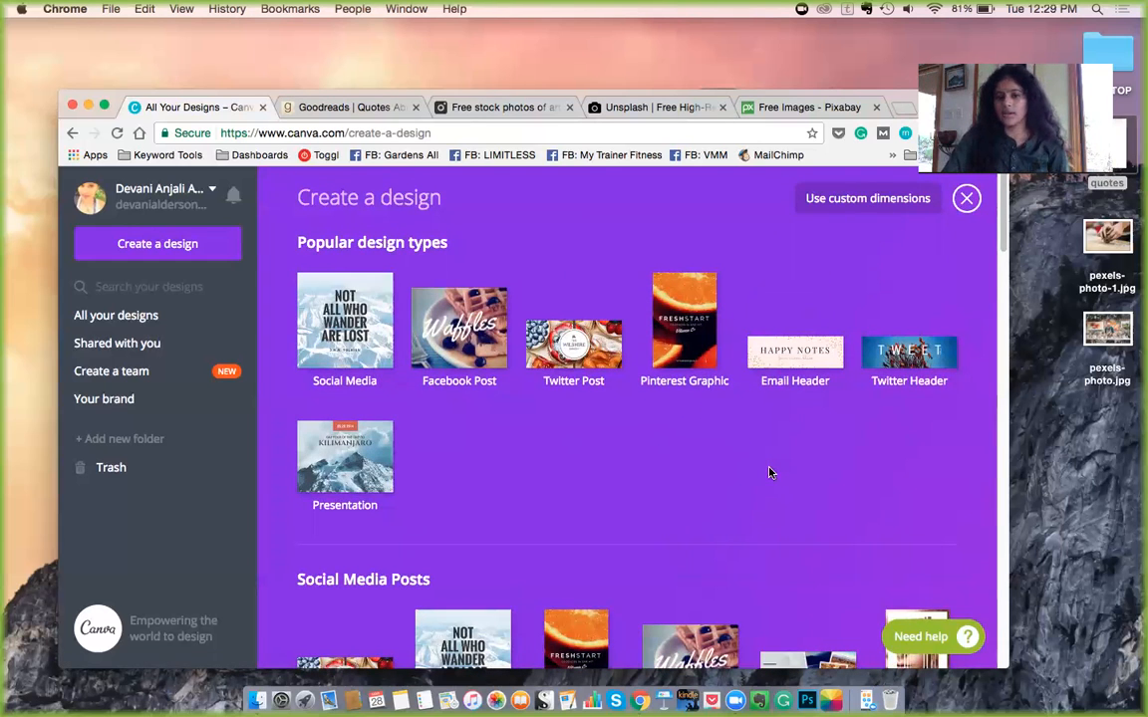
Create a blank 800px × 800px Social Media design from the Social Media Posts category
scroll(758, 488, down, 5)
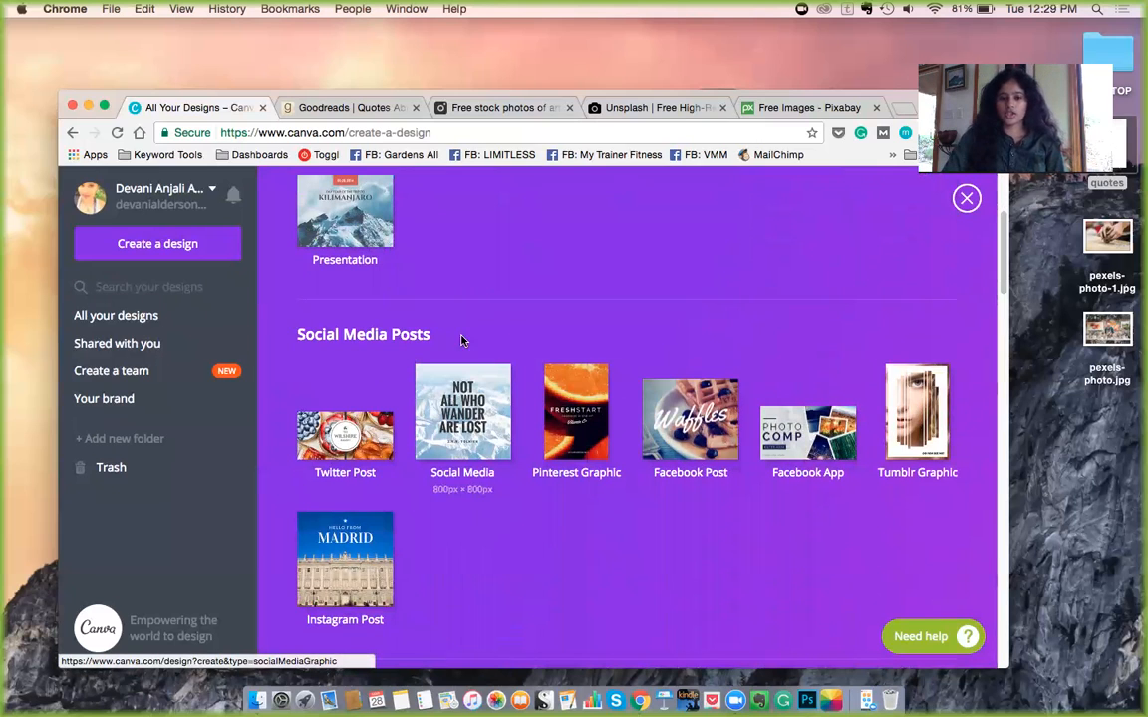
click(445, 407)
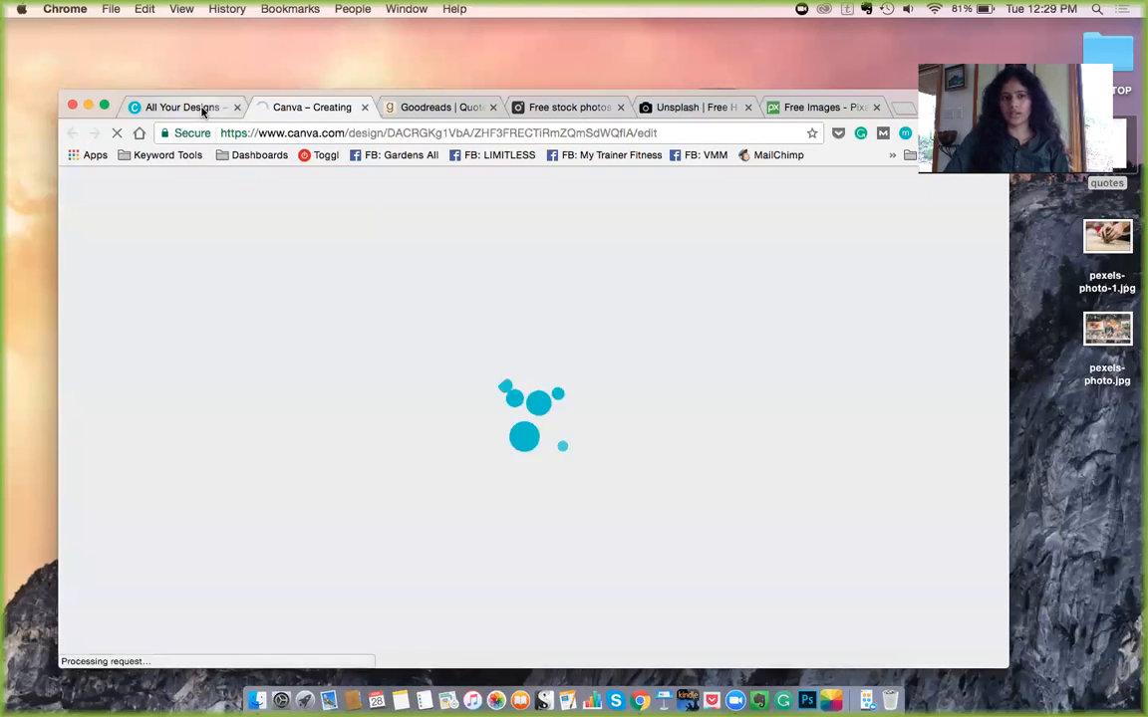
click(203, 109)
click(324, 108)
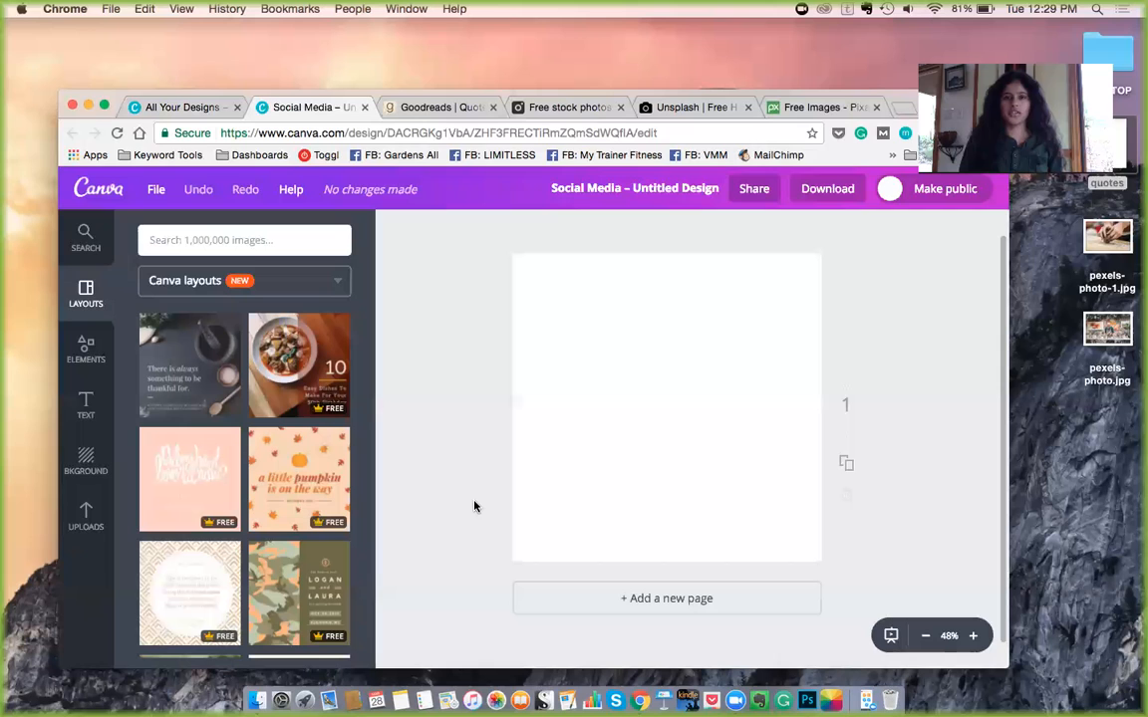
Switch to the open Goodreads page, run a Google search for "business quotes" in its place, and look through the results
click(439, 107)
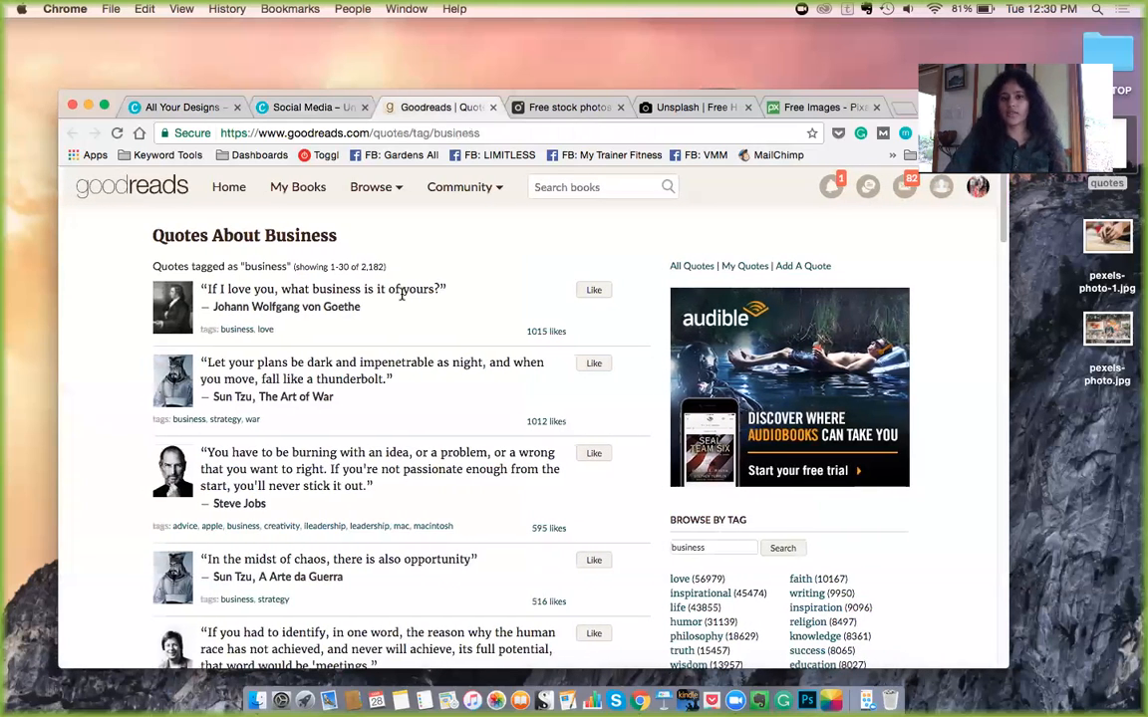
click(365, 133)
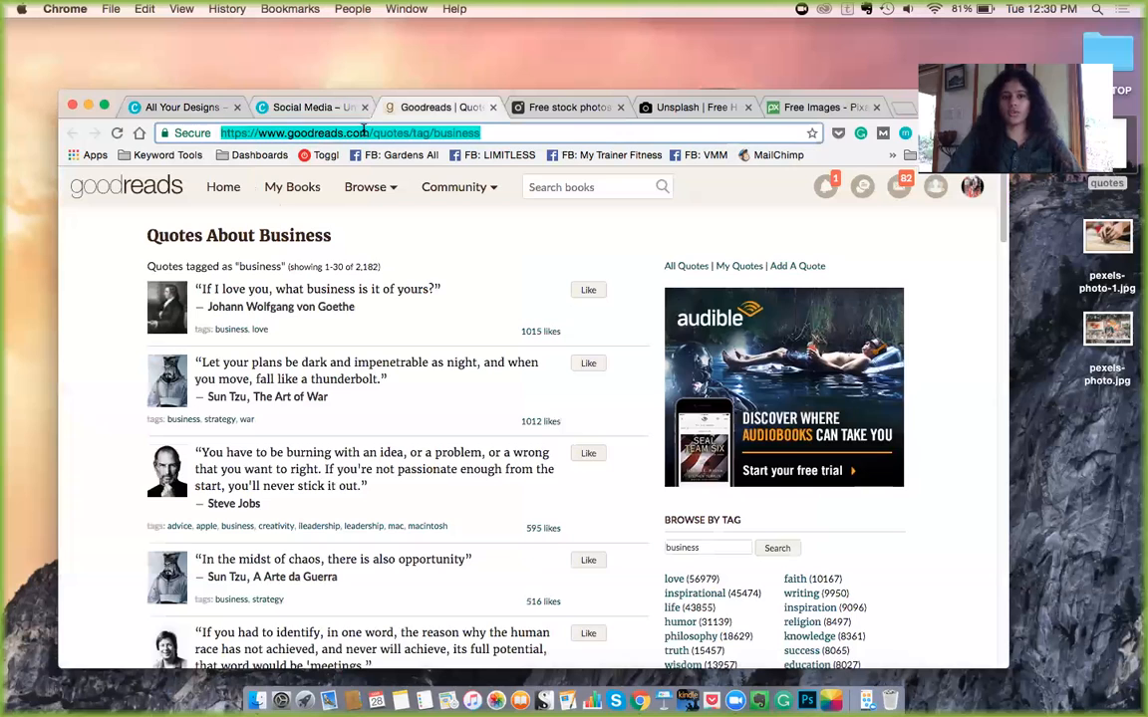
text(business)
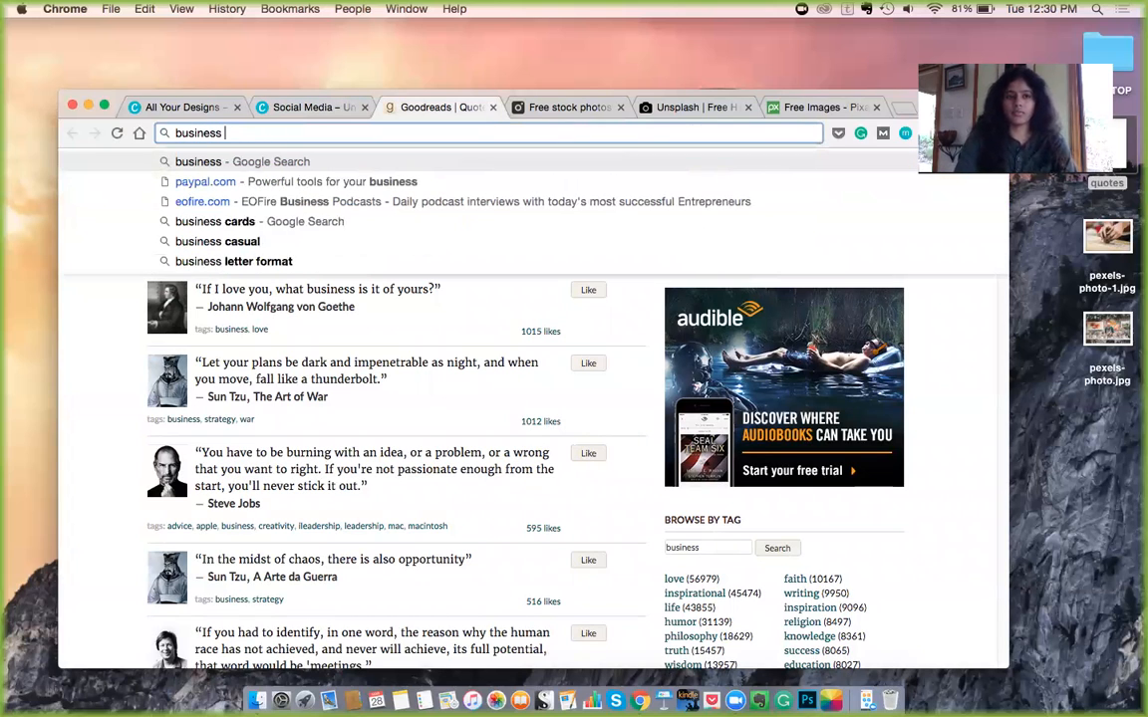
text( quotes)
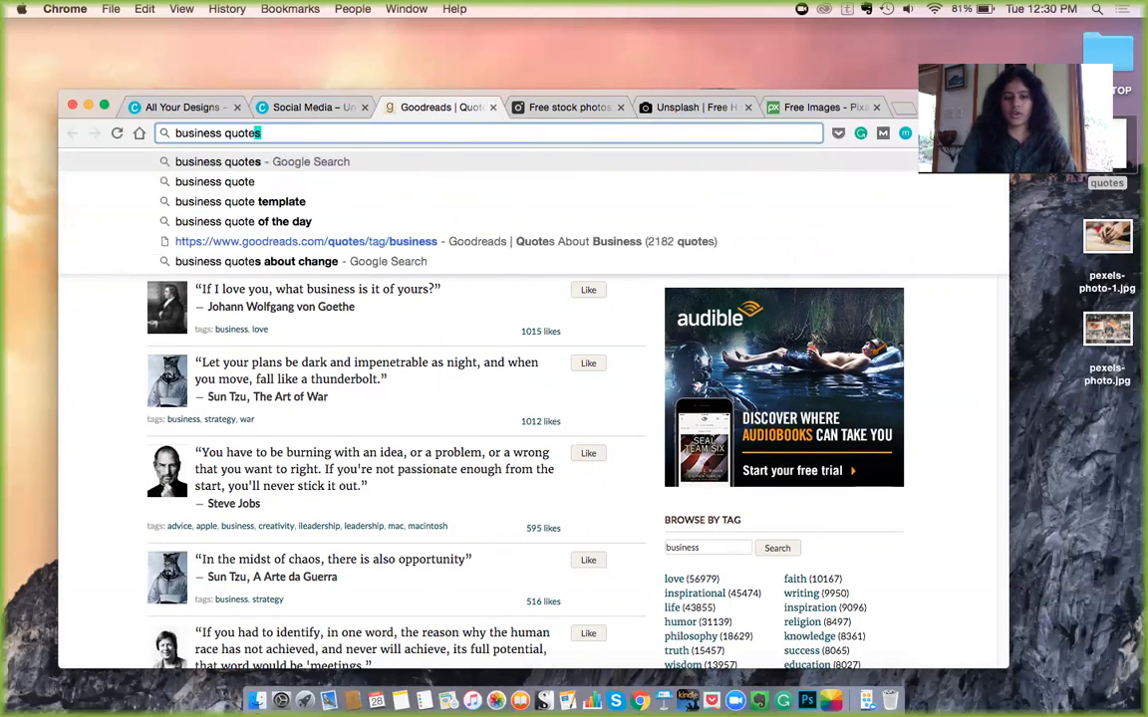
key(Return)
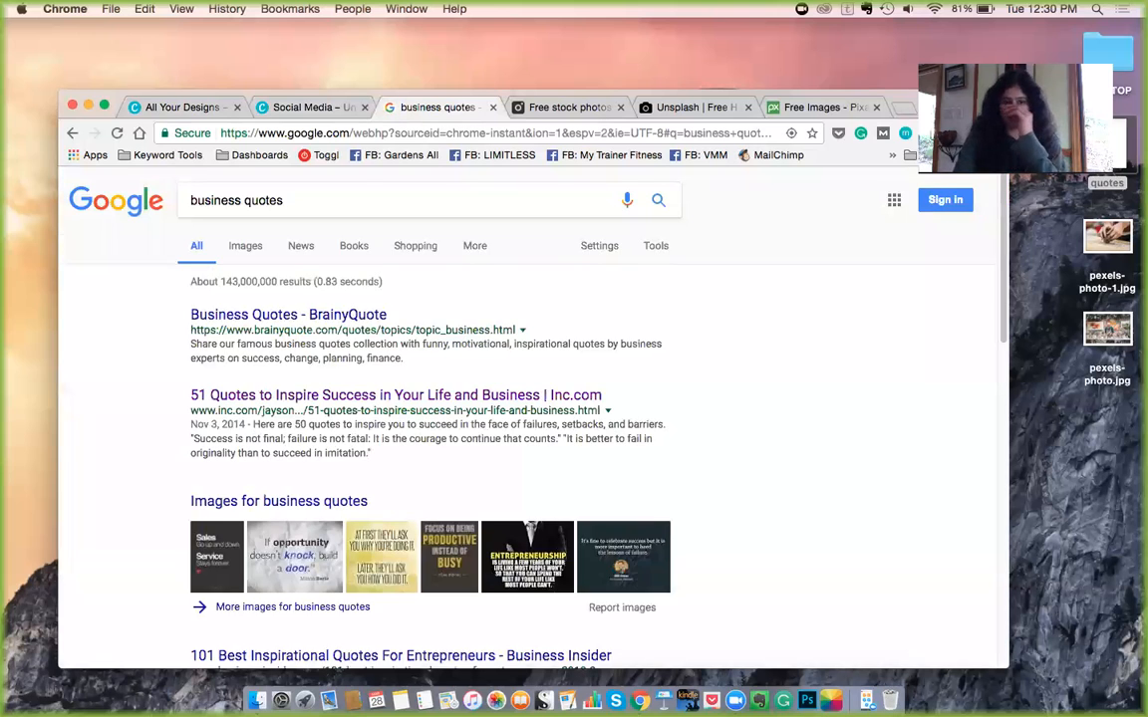
scroll(304, 320, down, 2)
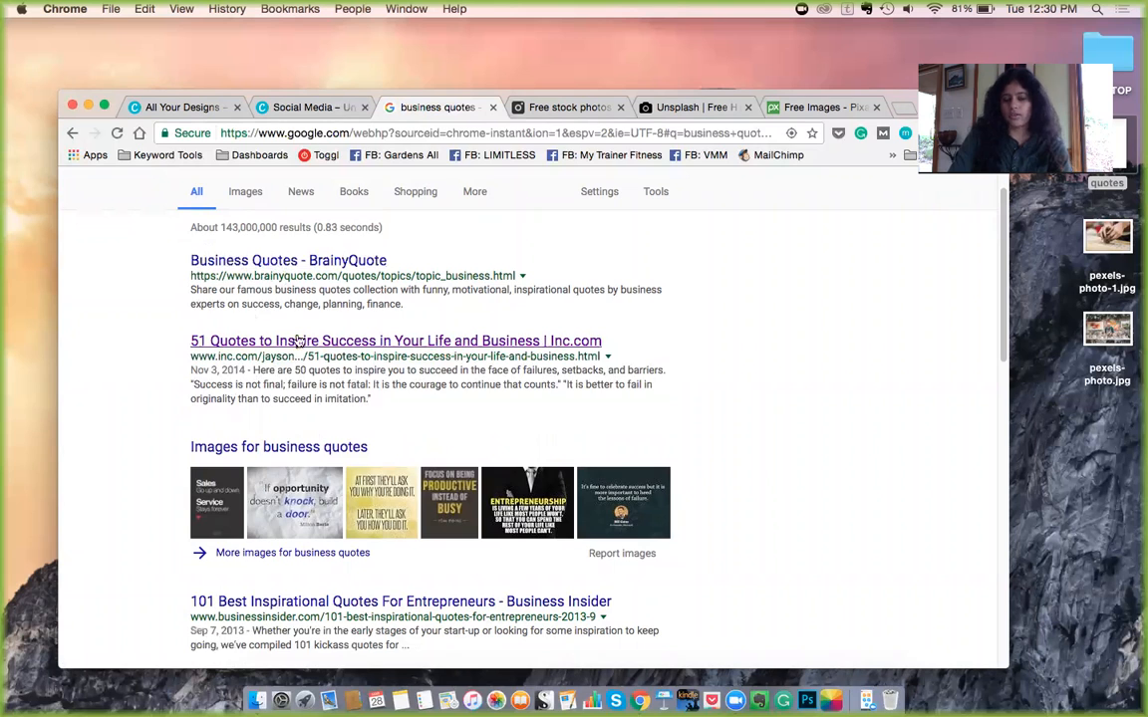
scroll(173, 507, down, 3)
scroll(173, 508, down, 5)
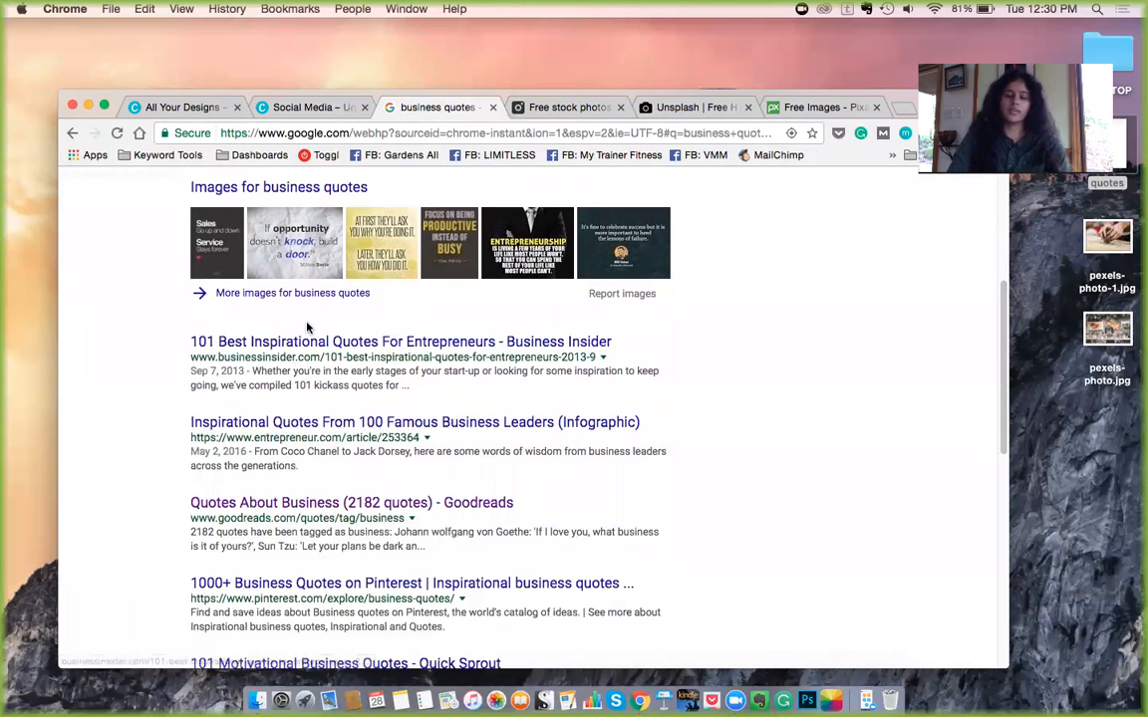
Replace the Google query with "creativity quotes" and run the search
scroll(302, 436, up, 5)
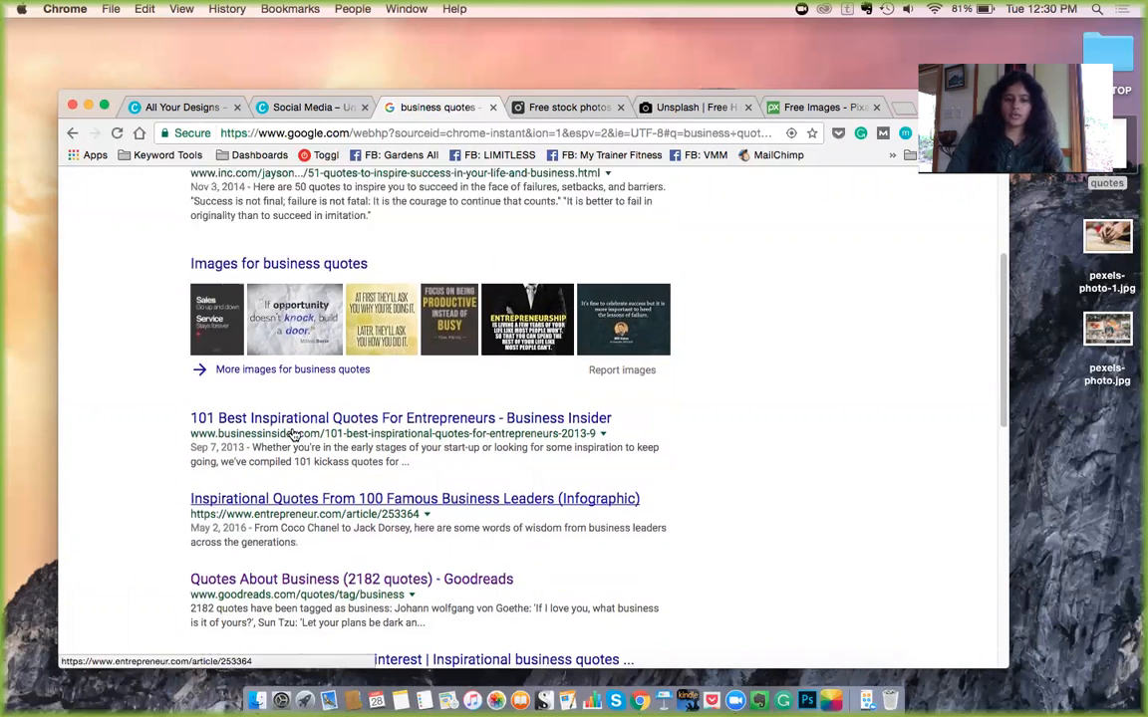
drag(345, 207, 286, 129)
text(creativey)
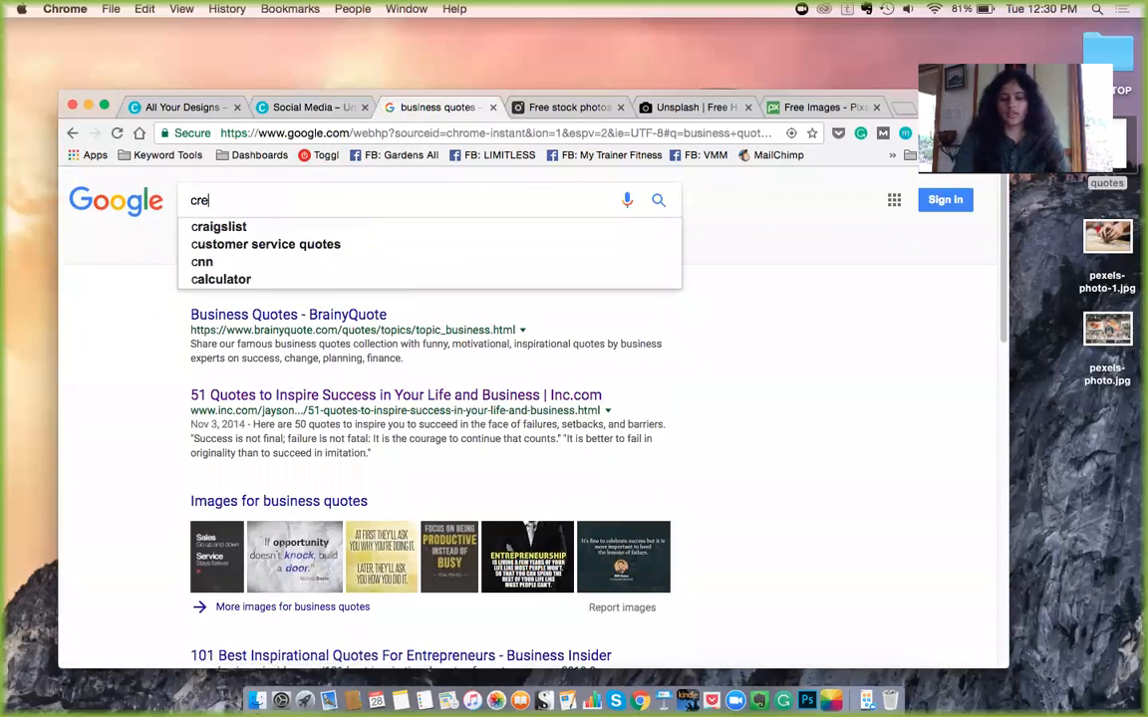
key(BackSpace)
key(BackSpace)
key(BackSpace)
key(BackSpace)
key(BackSpace)
key(BackSpace)
key(BackSpace)
key(BackSpace)
key(BackSpace)
key(BackSpace)
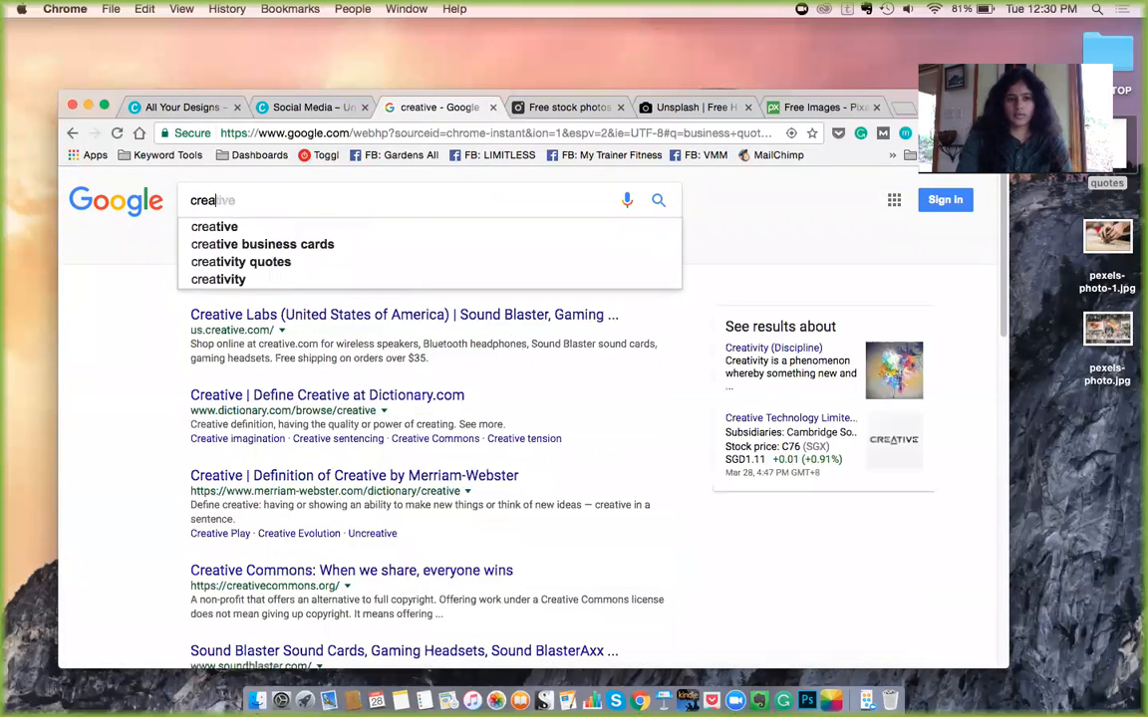
text(creativ)
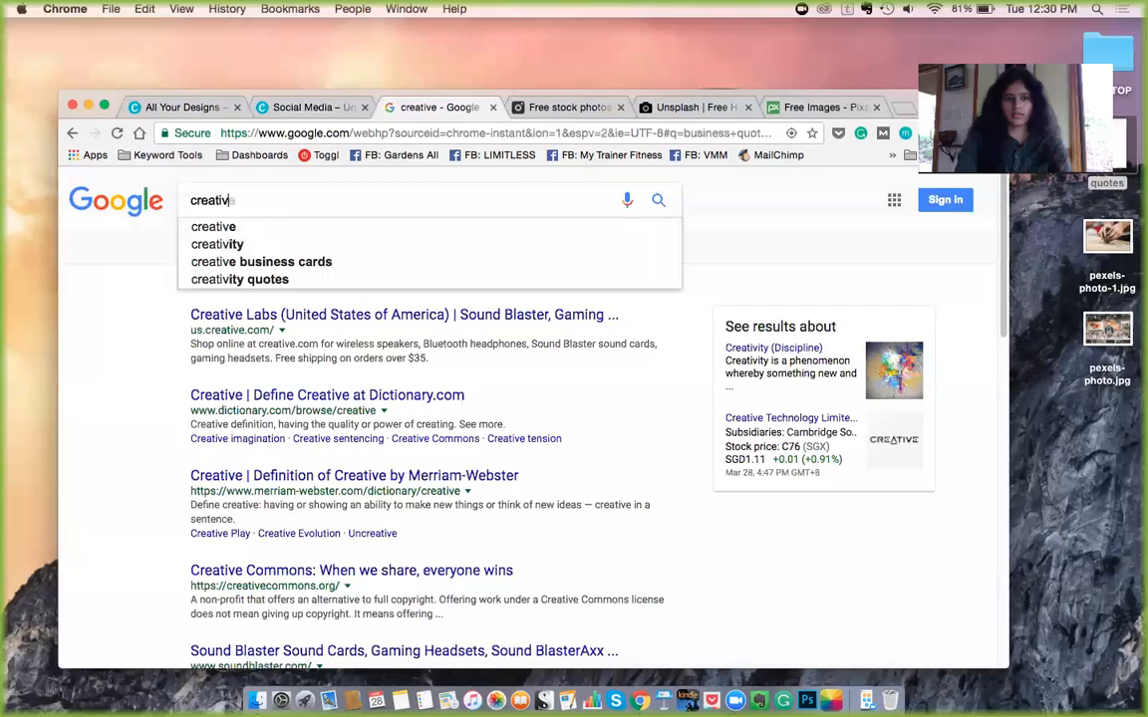
text(ity quotes)
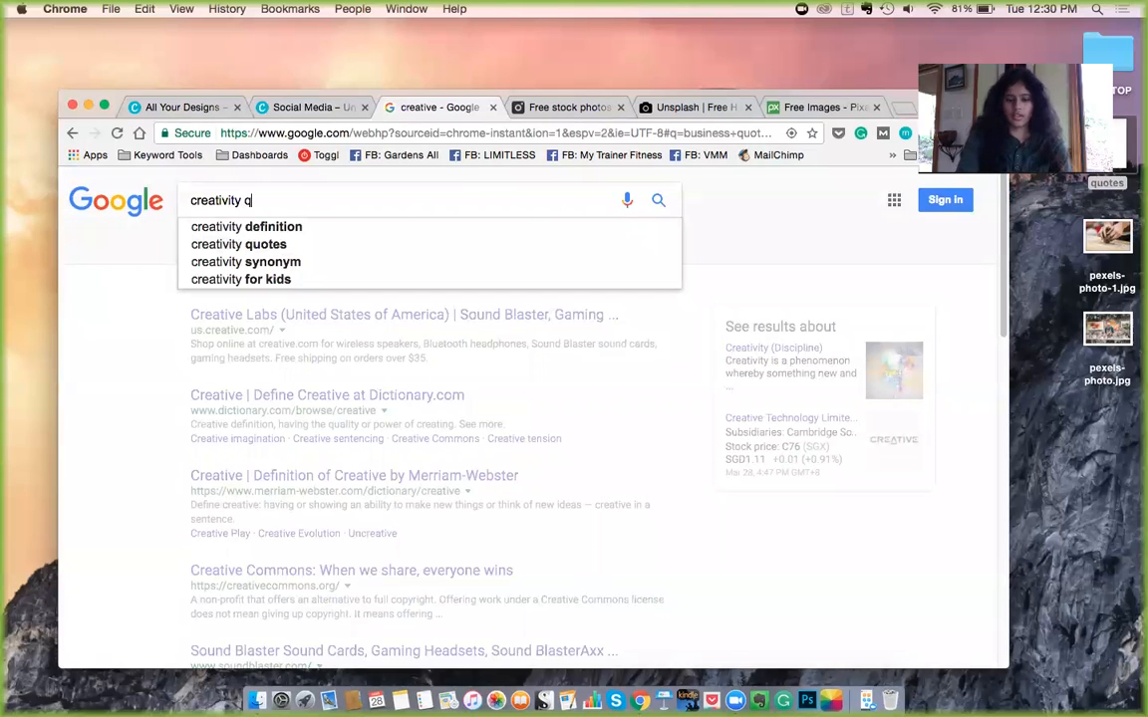
key(Return)
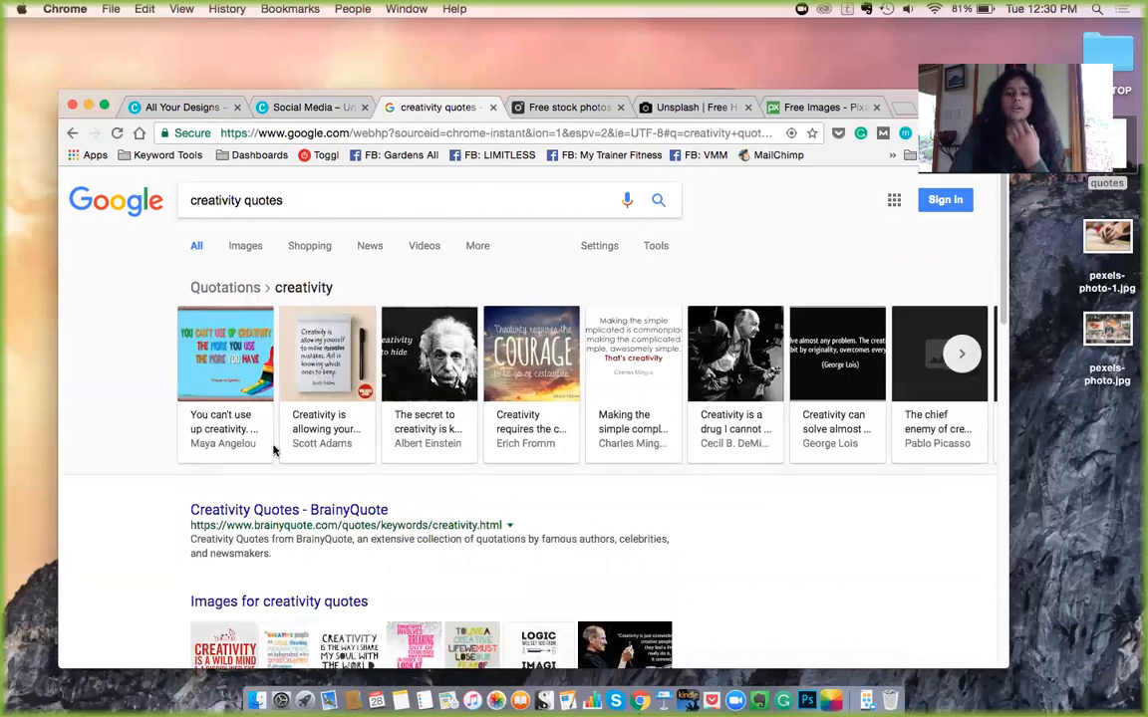
Look through the web results for creativity quotes, and browse the image results for the same query
scroll(274, 449, down, 7)
scroll(274, 449, up, 3)
scroll(274, 451, down, 1)
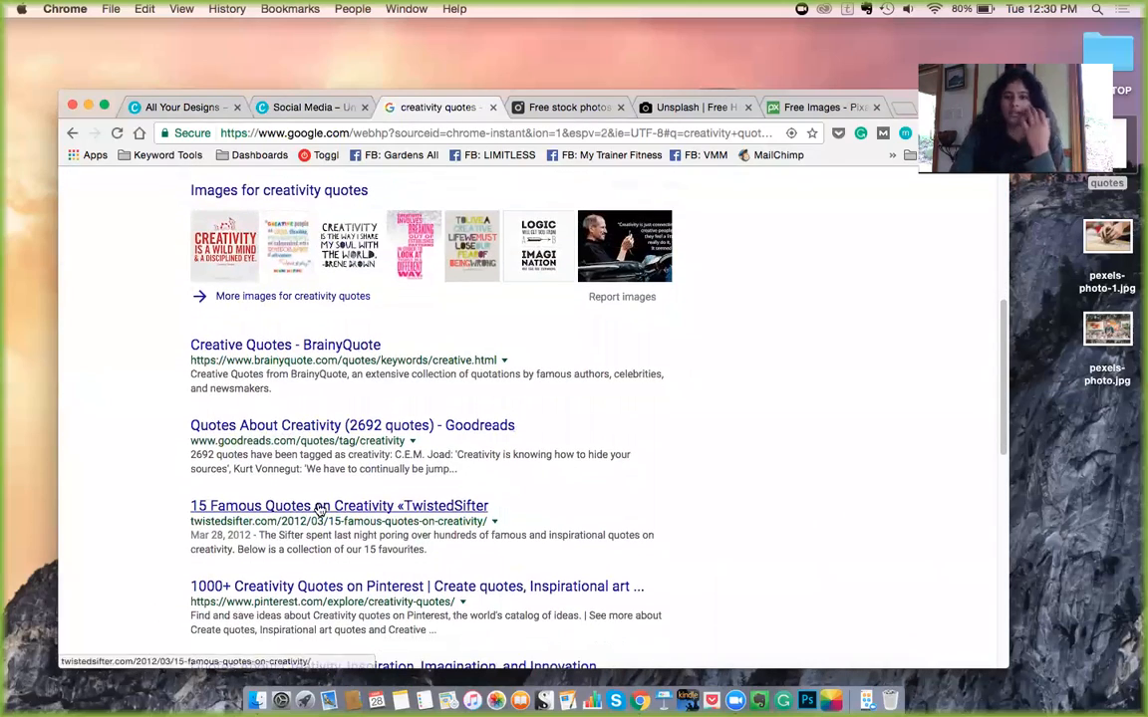
scroll(389, 413, up, 2)
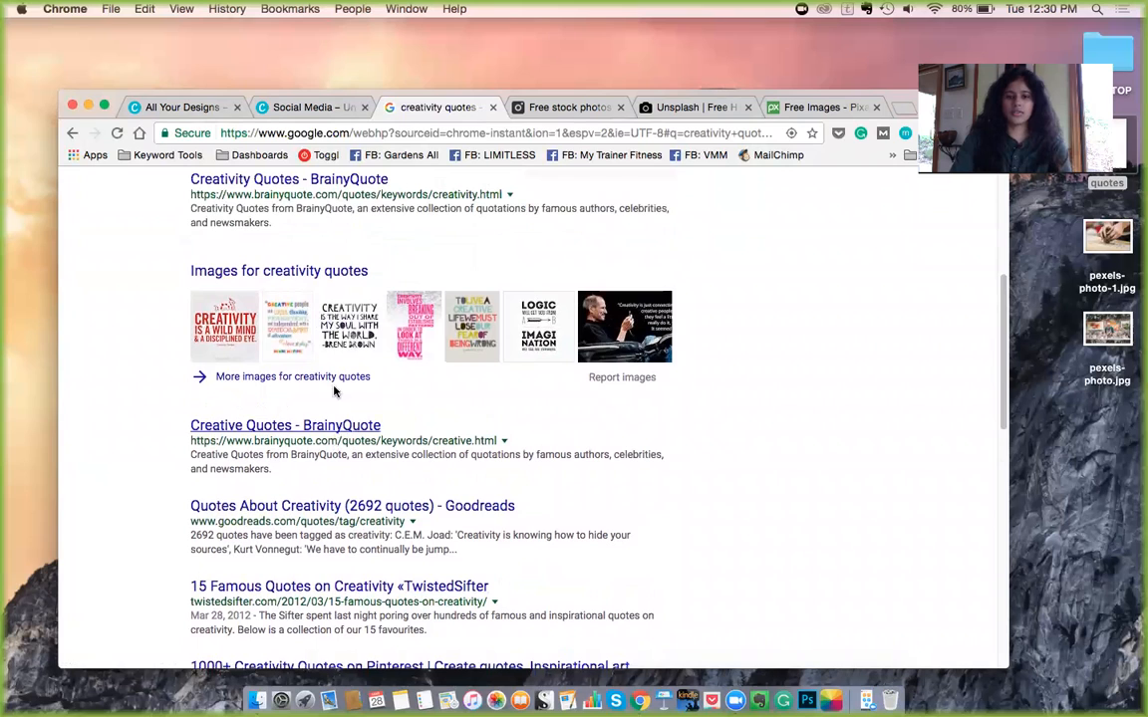
scroll(398, 399, up, 5)
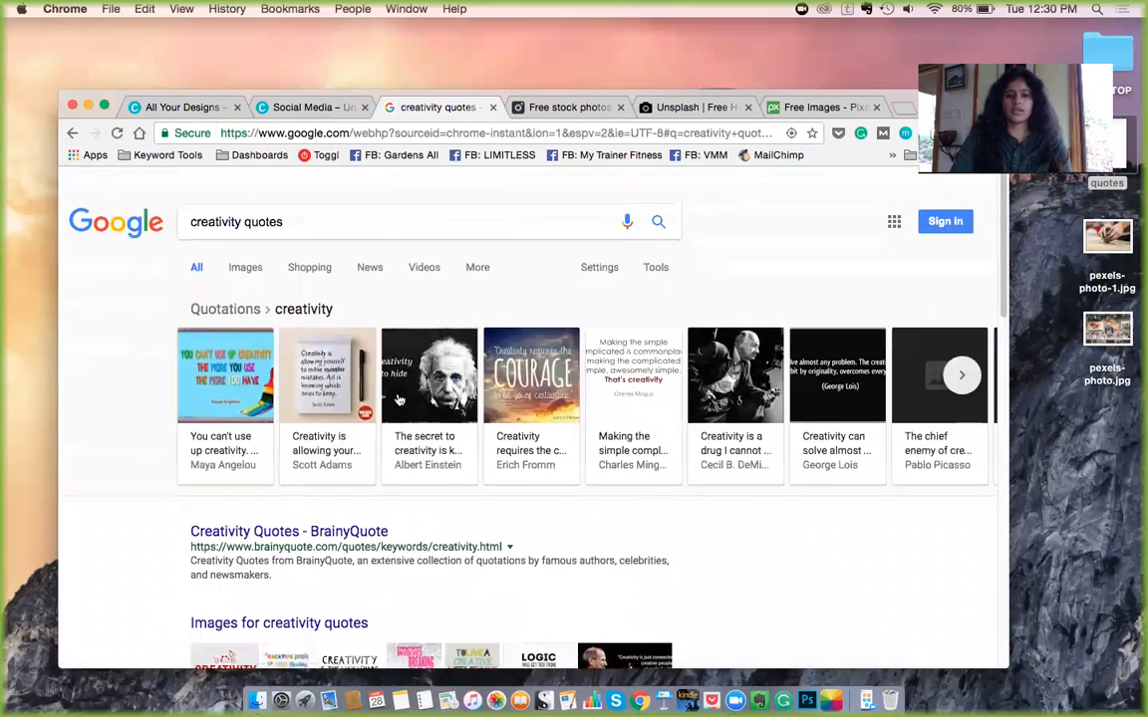
click(246, 247)
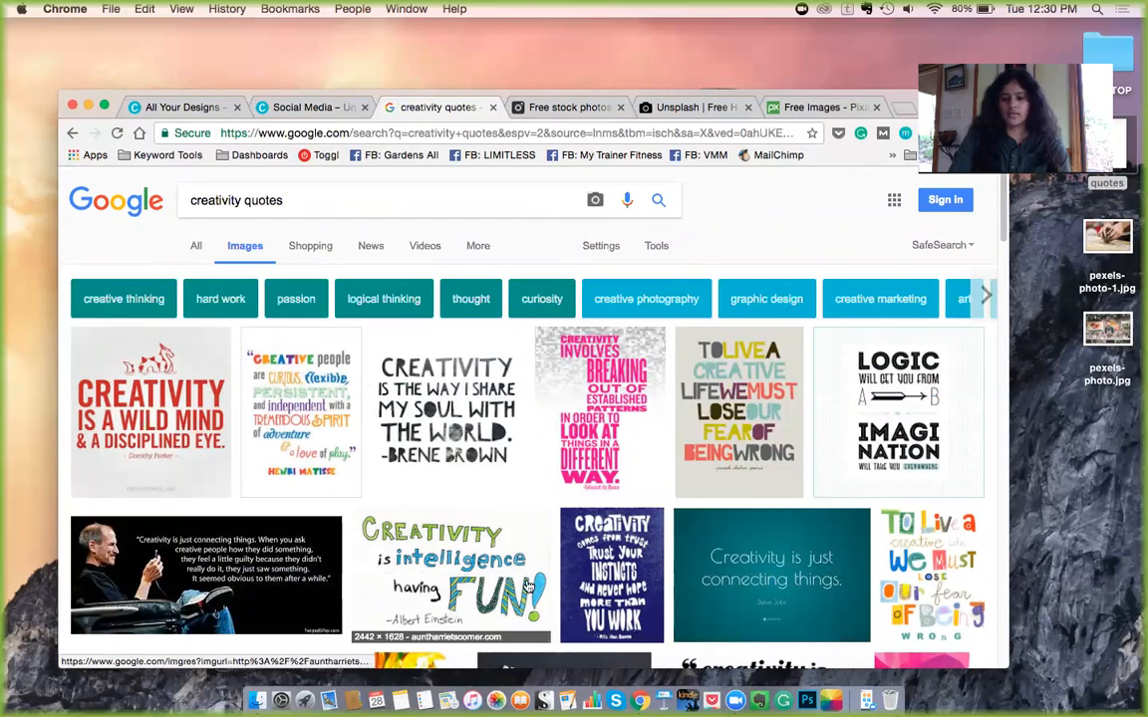
scroll(499, 583, down, 5)
scroll(528, 586, down, 1)
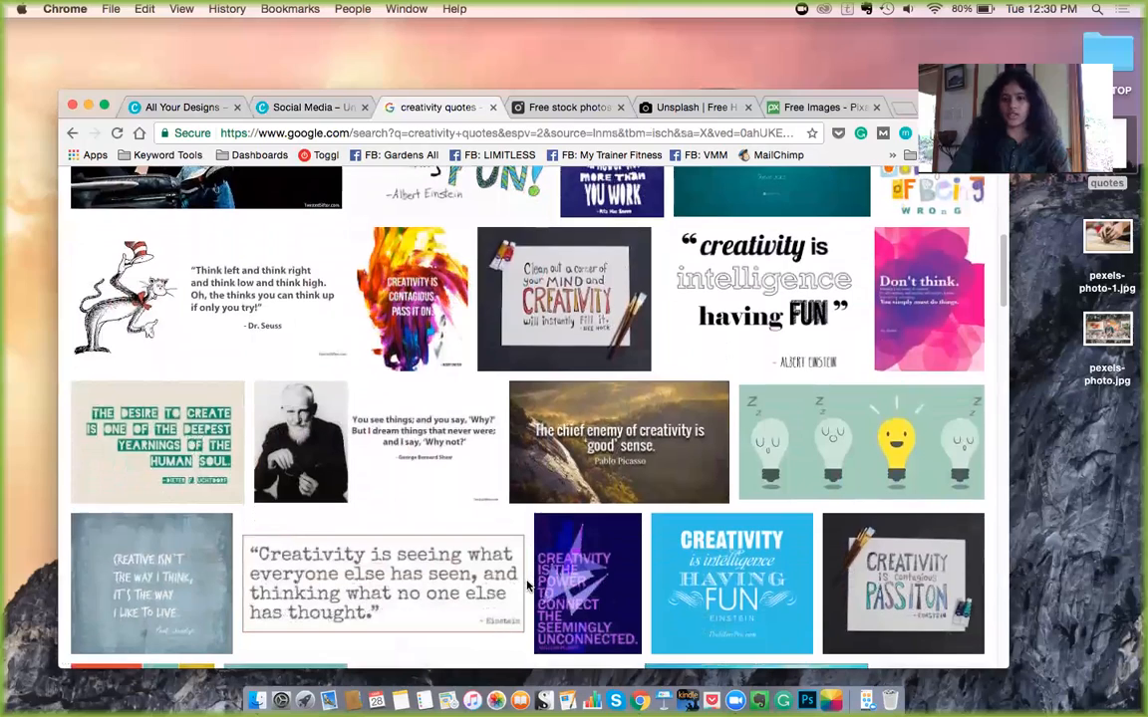
scroll(528, 586, up, 6)
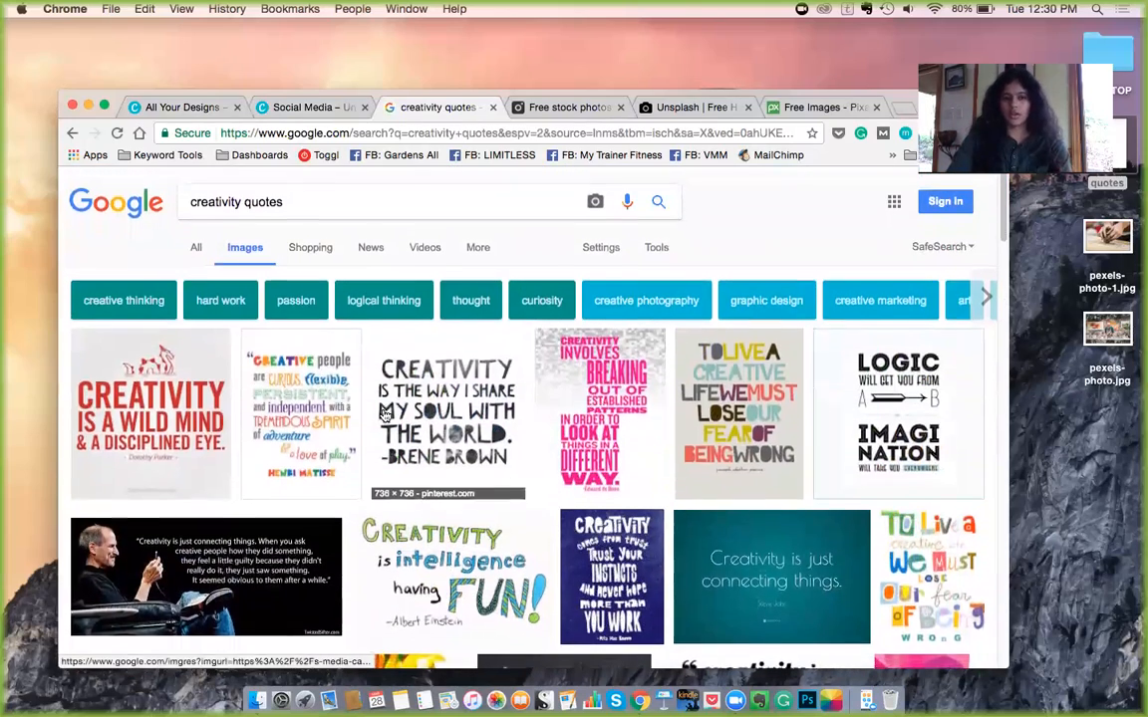
Return to all results for creativity quotes and examine the quotation cards and the listed quote sites
click(196, 248)
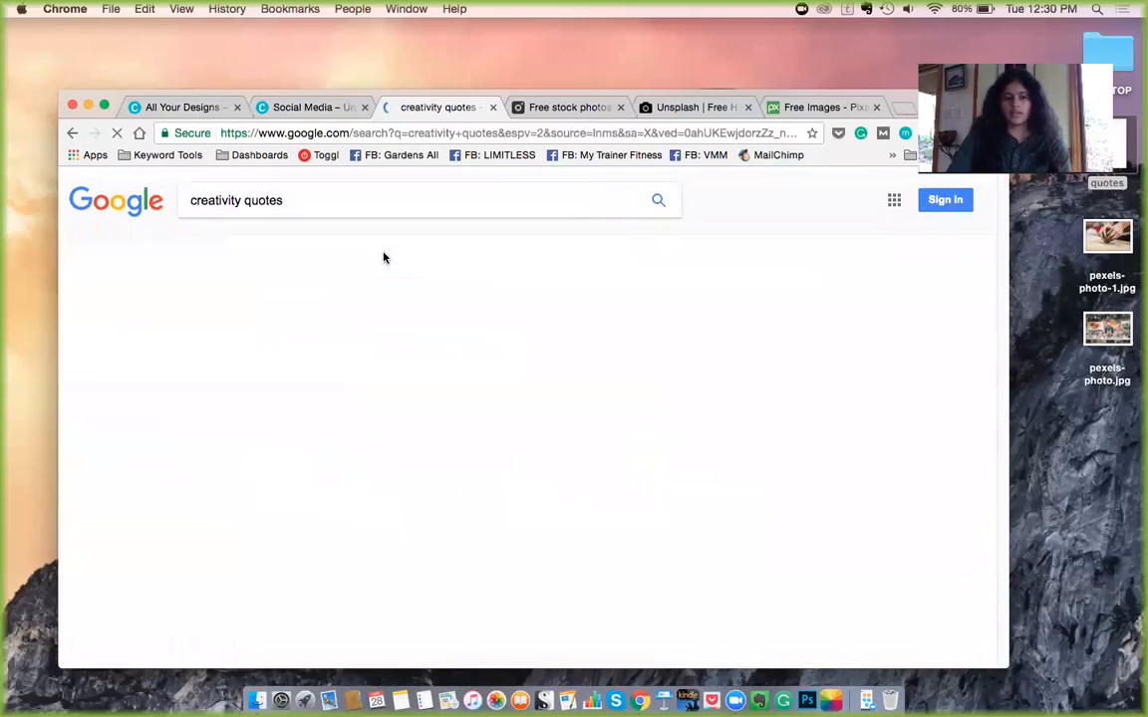
scroll(302, 415, down, 3)
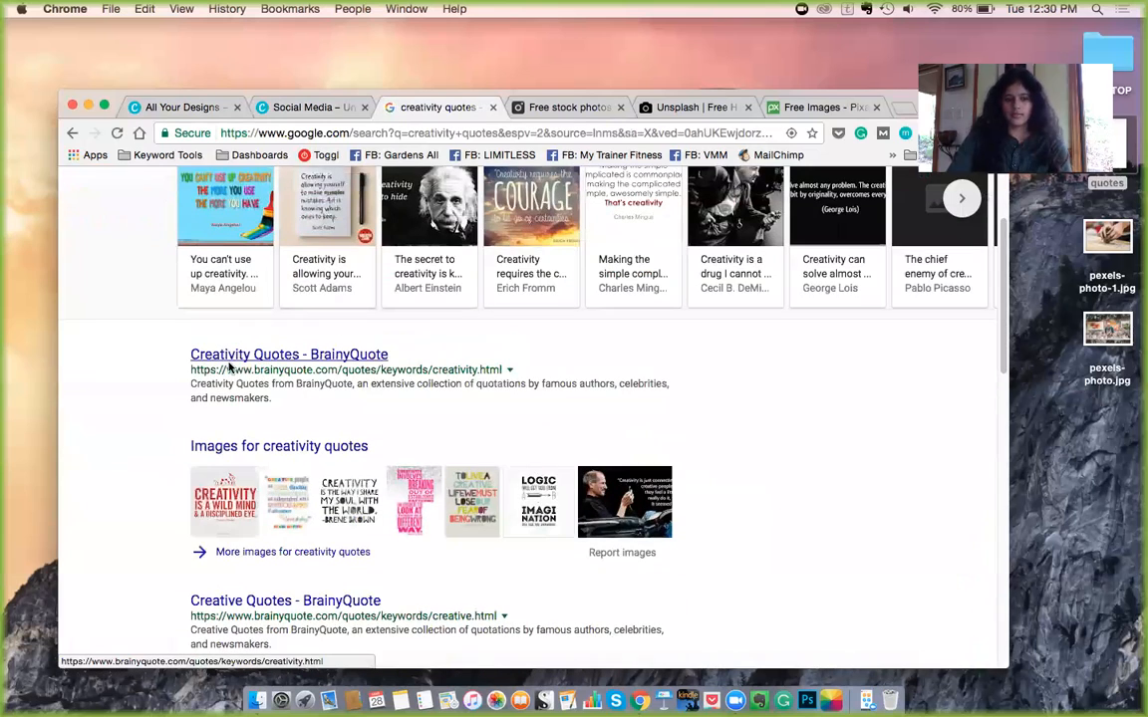
scroll(255, 525, down, 2)
scroll(254, 525, down, 4)
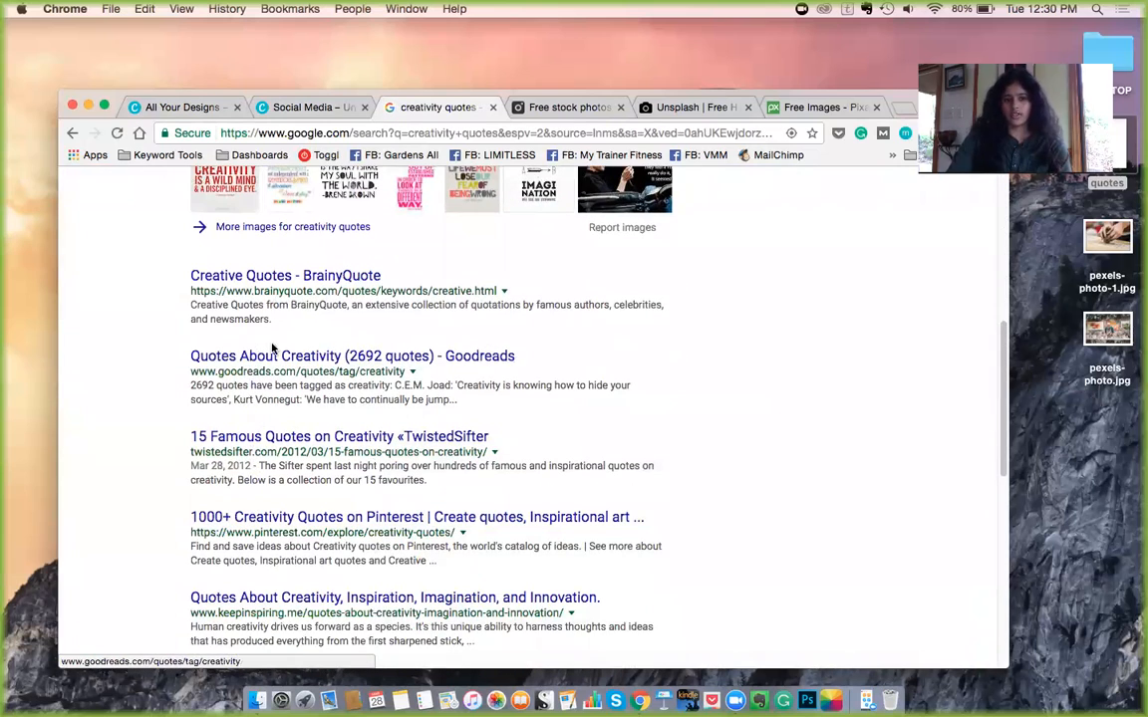
scroll(418, 435, up, 10)
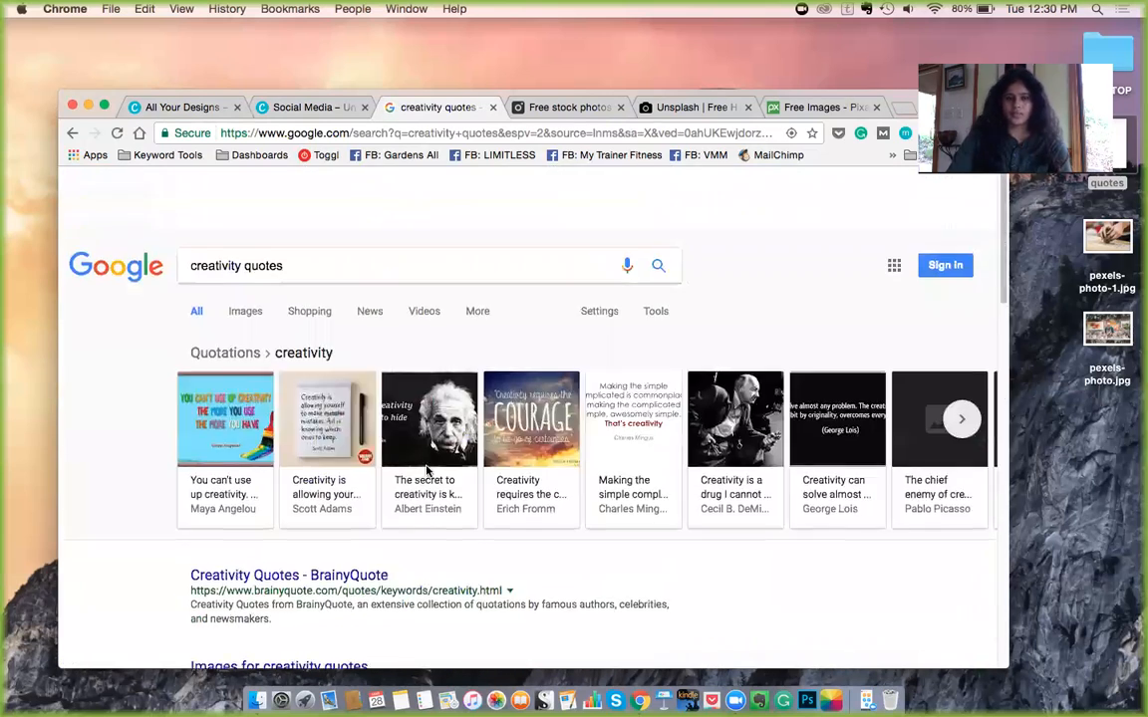
Reposition the browser window, switch to the open Pexels page and look at its Art Photos results
drag(567, 90, 604, 78)
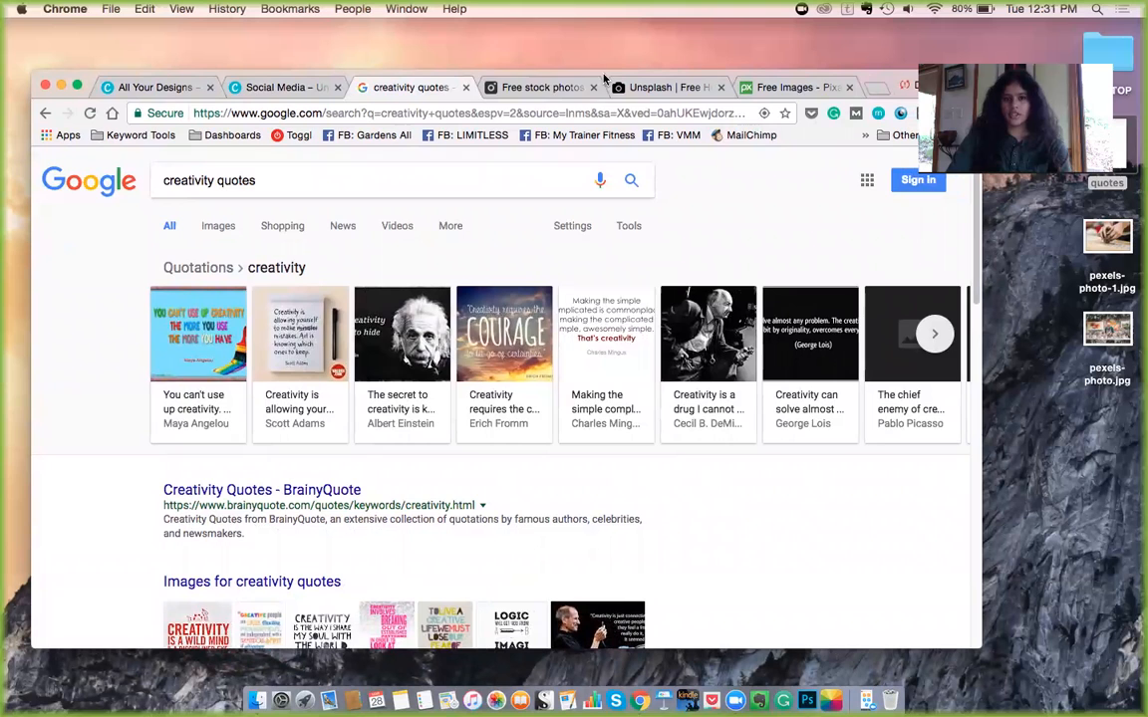
click(543, 87)
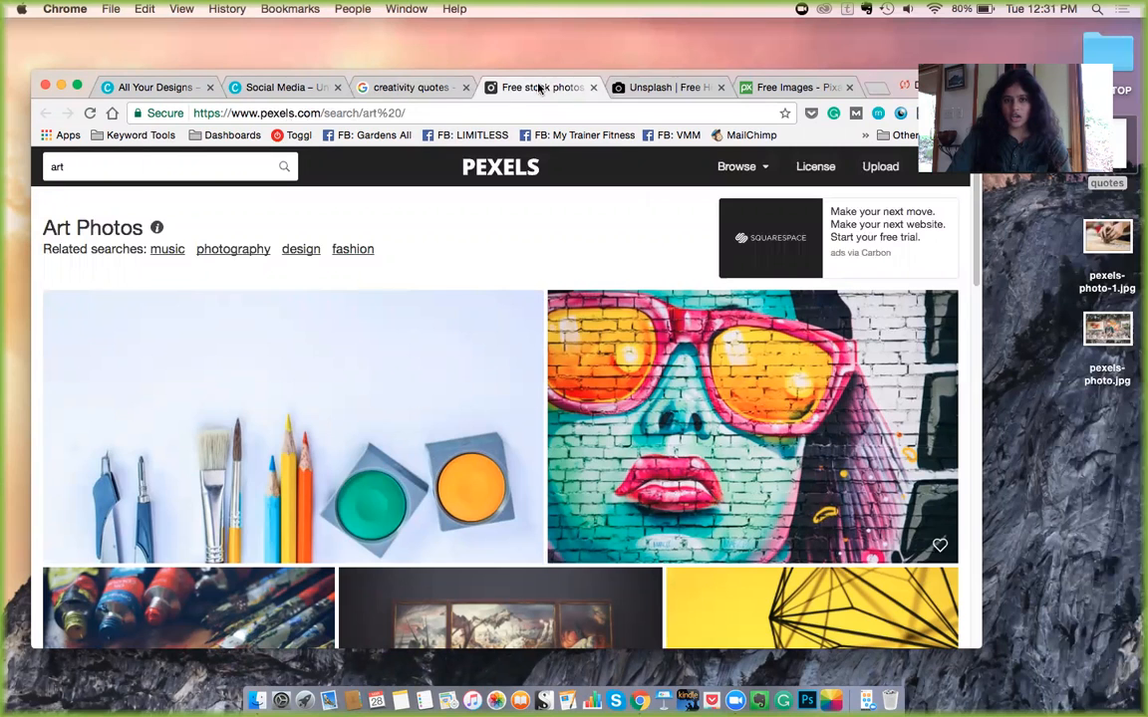
scroll(430, 263, down, 1)
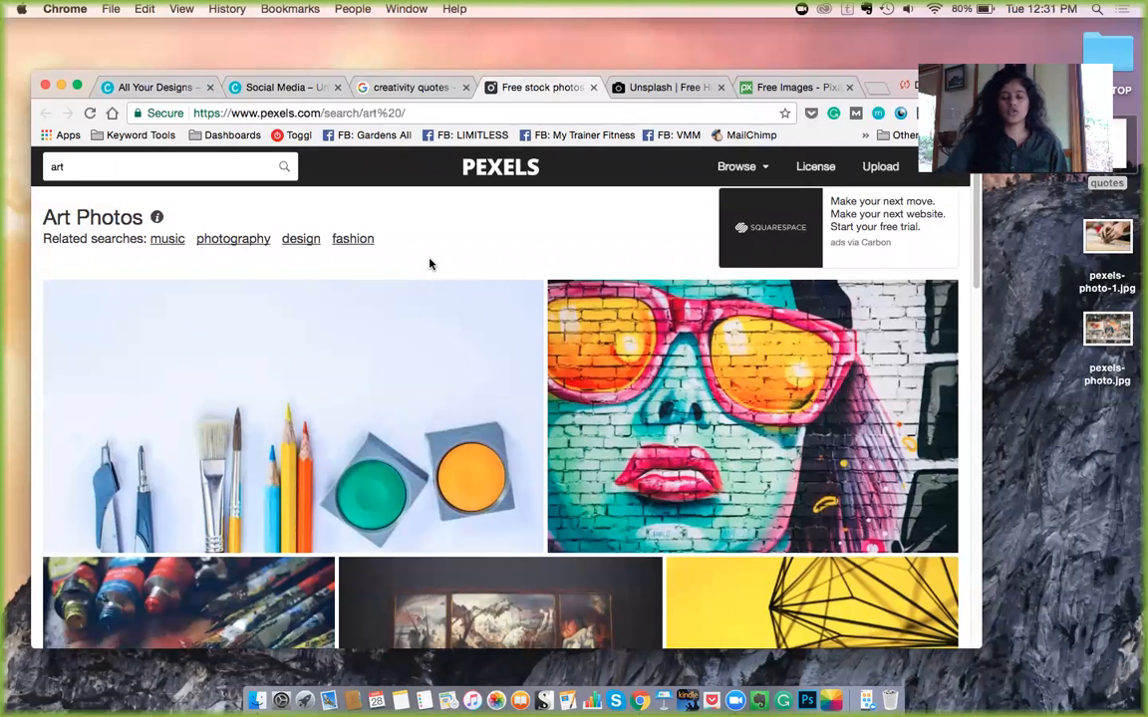
Browse the photos on the open Unsplash page, and switch to the open Pixabay page to view its home page
click(646, 87)
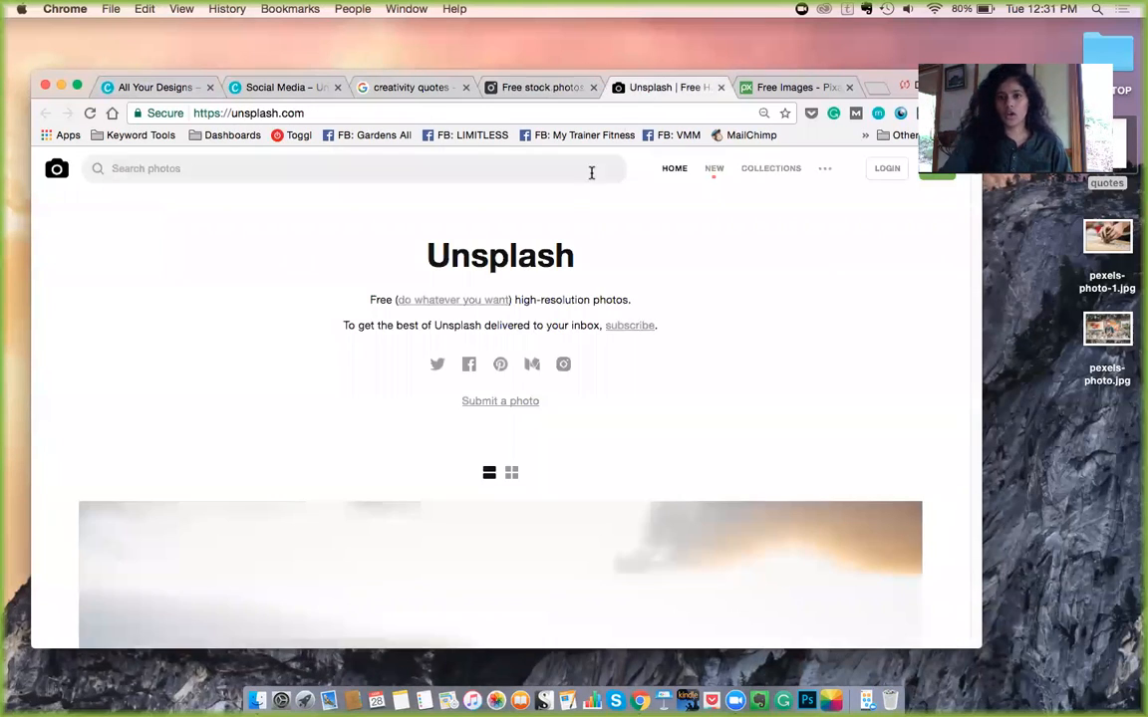
scroll(487, 341, down, 10)
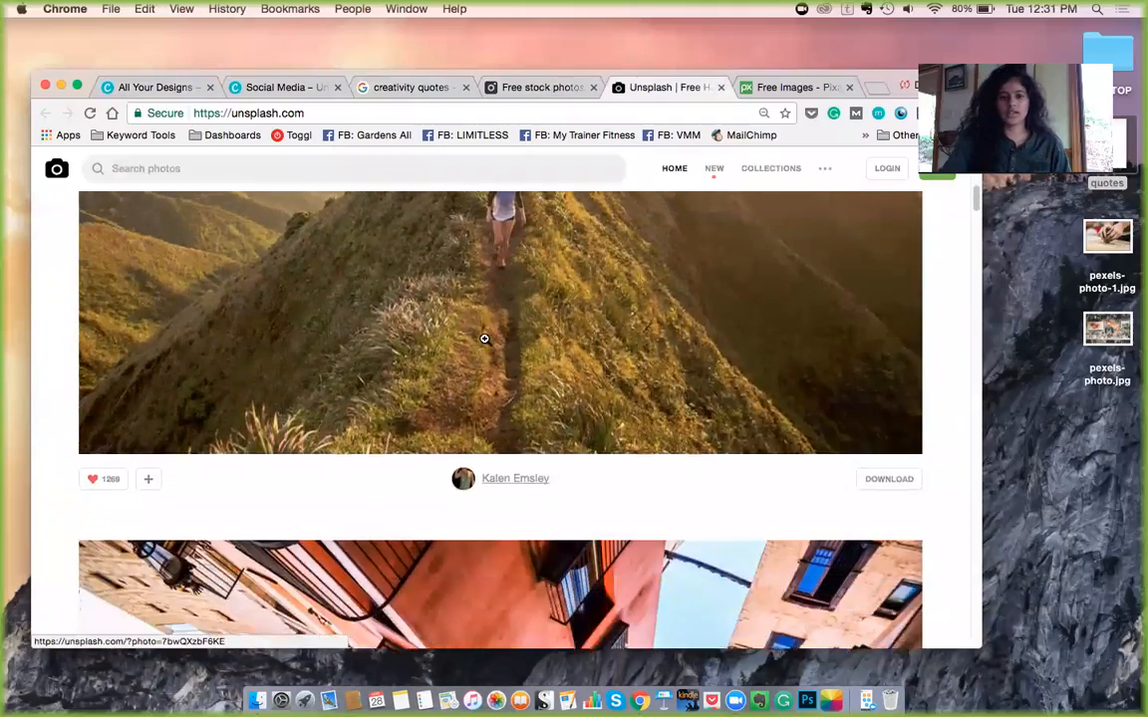
scroll(484, 339, up, 5)
scroll(427, 478, down, 1)
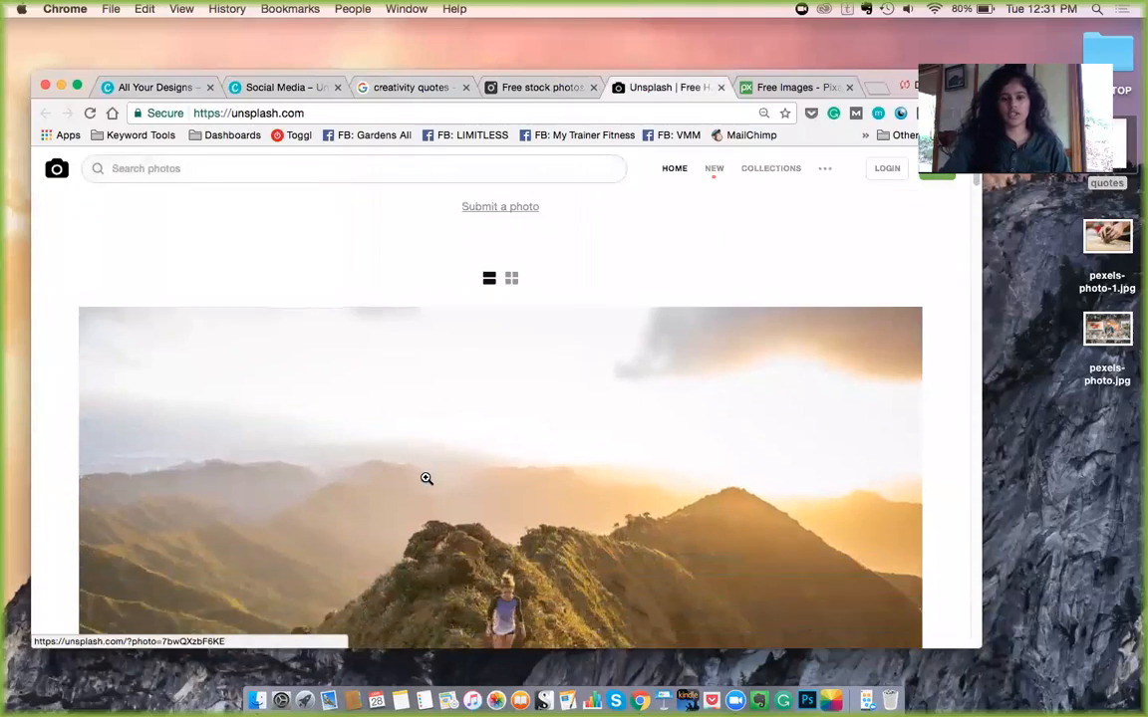
scroll(426, 478, down, 15)
scroll(424, 478, up, 15)
scroll(425, 483, down, 1)
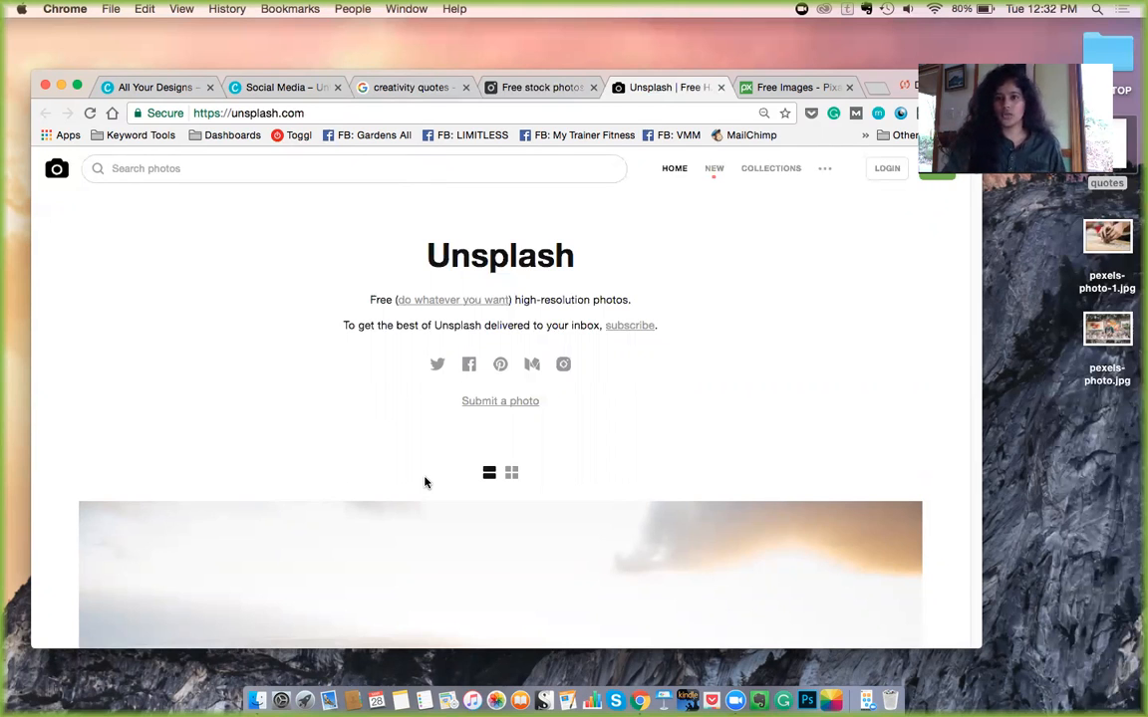
click(758, 88)
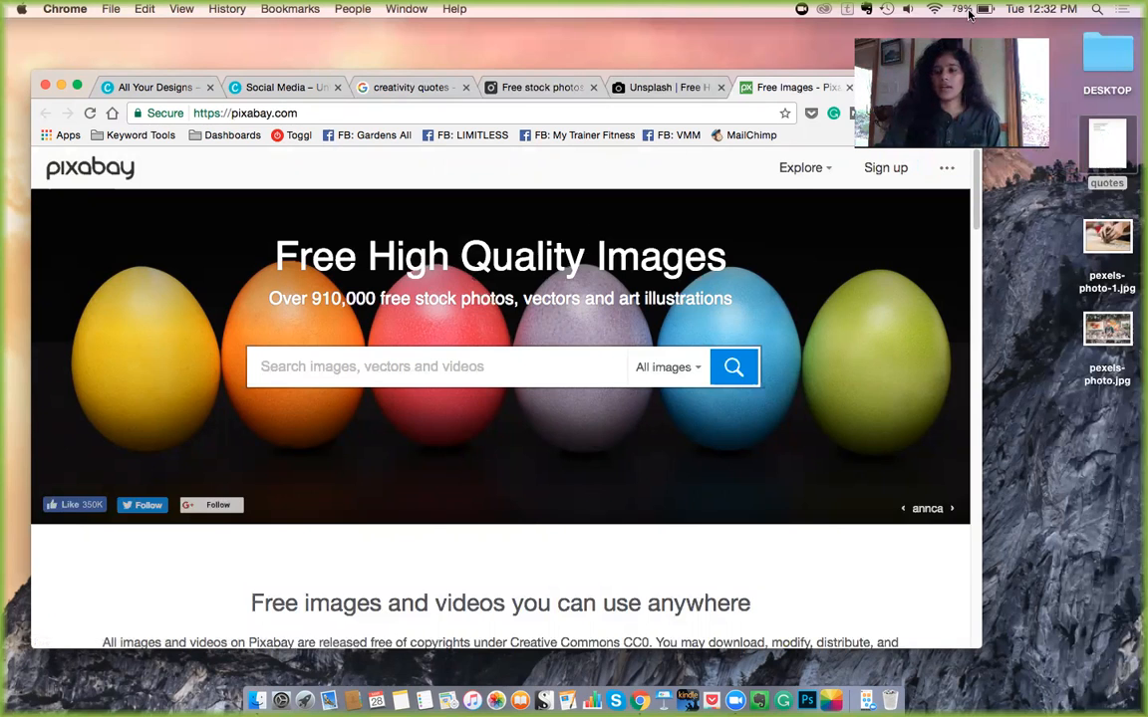
Return to the untitled Social Media design in Canva and apply the HAPPY BIRTH DAY layout showing a person from behind at the sea
click(184, 88)
click(291, 87)
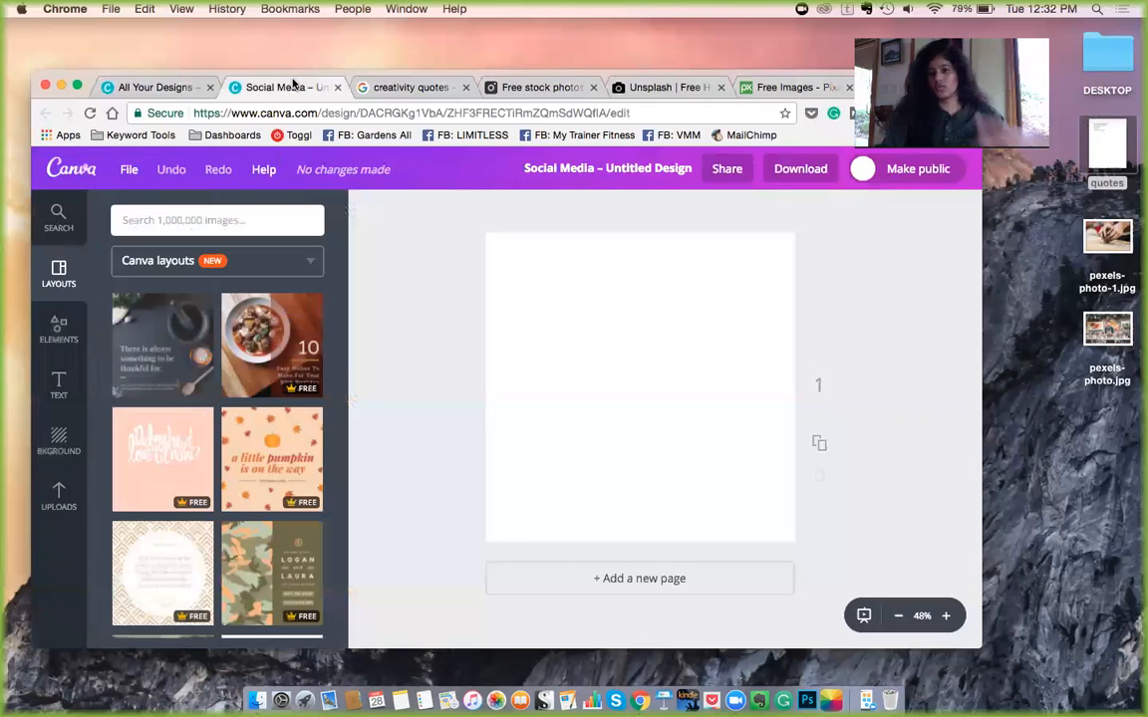
scroll(408, 454, up, 1)
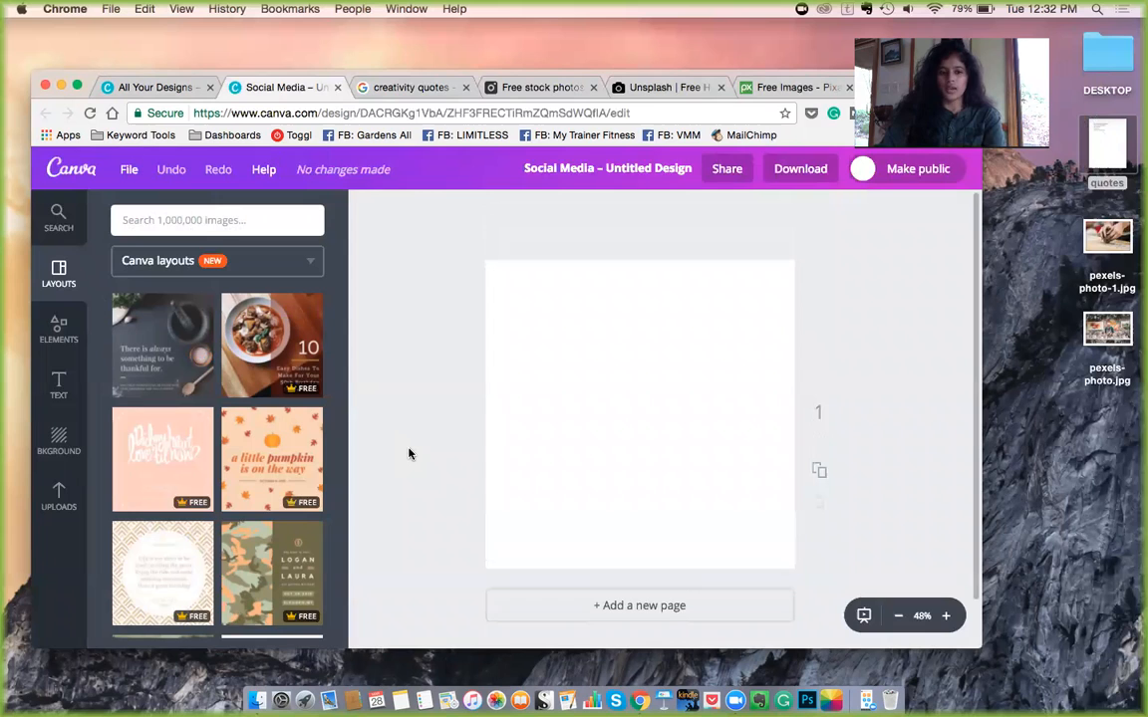
scroll(228, 525, down, 4)
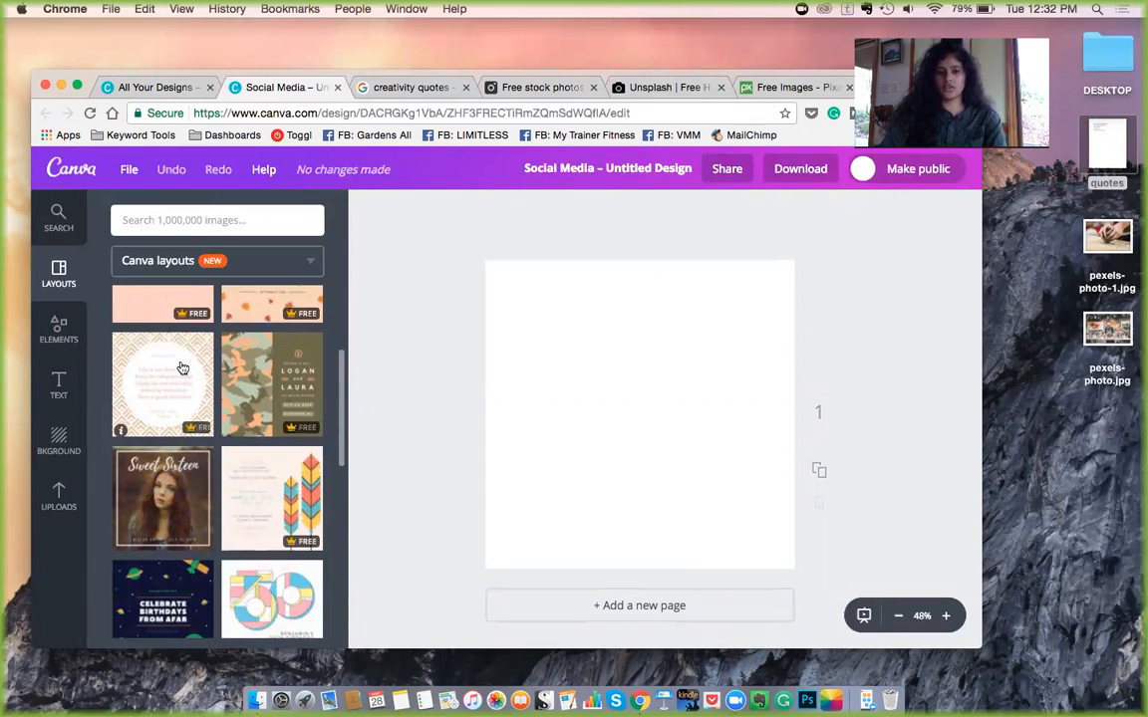
scroll(177, 576, down, 1)
scroll(178, 576, down, 2)
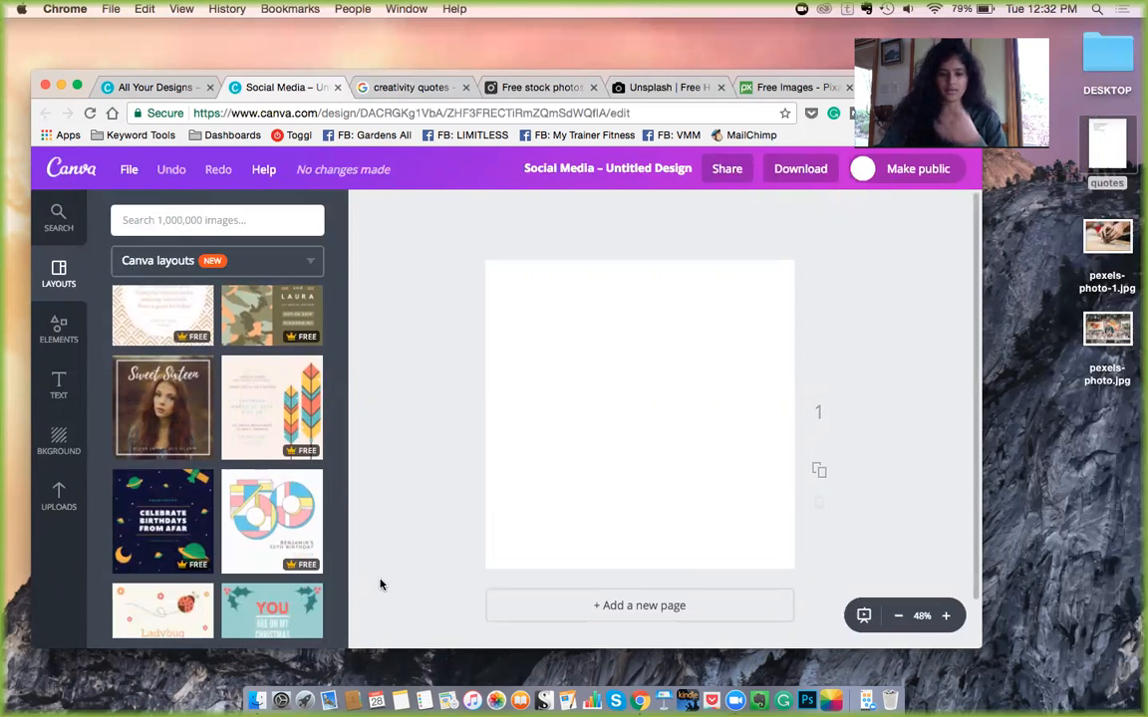
scroll(271, 489, down, 3)
scroll(272, 489, down, 10)
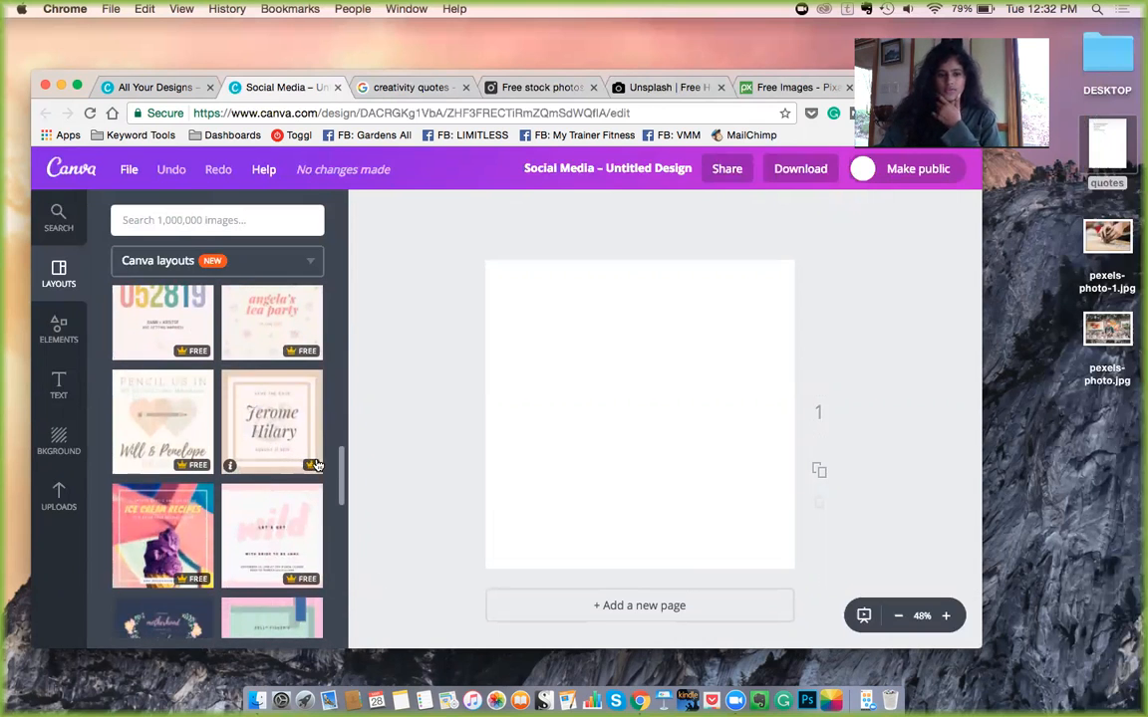
scroll(242, 548, down, 5)
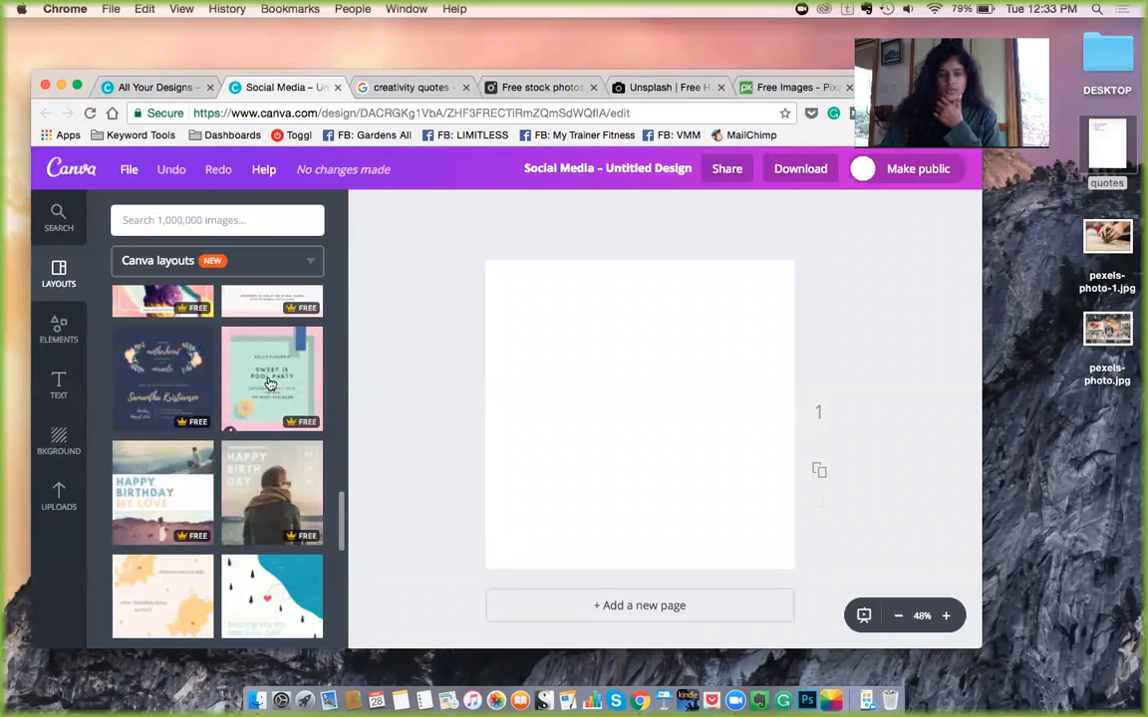
scroll(269, 384, down, 1)
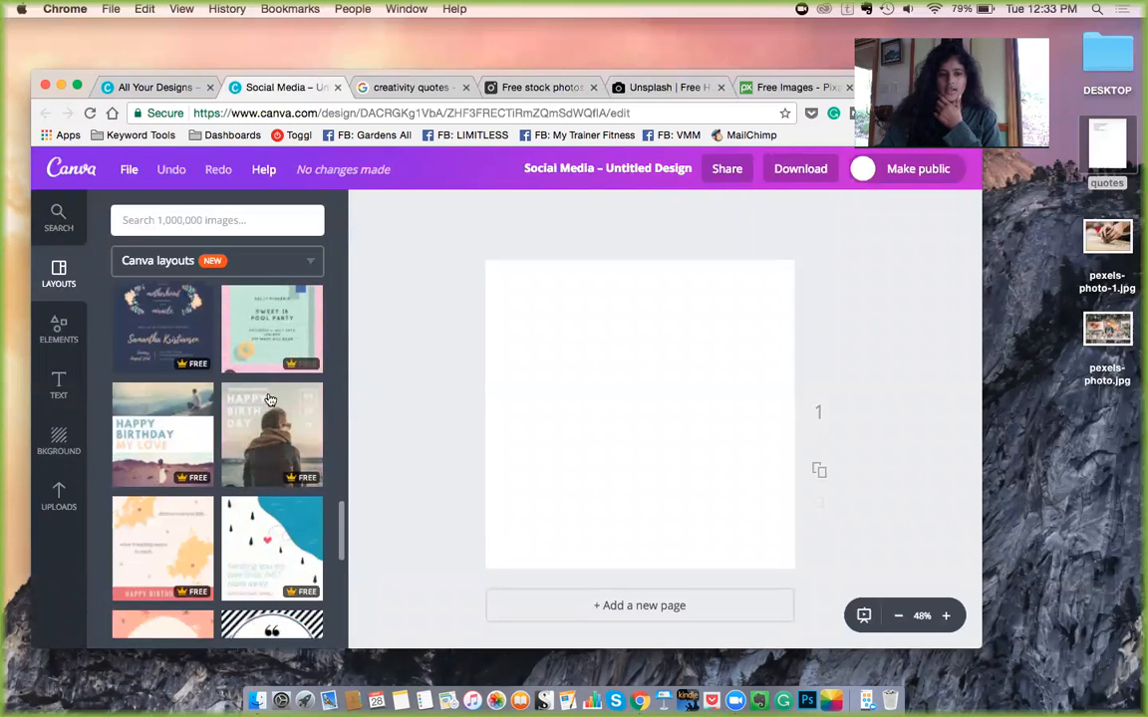
click(289, 434)
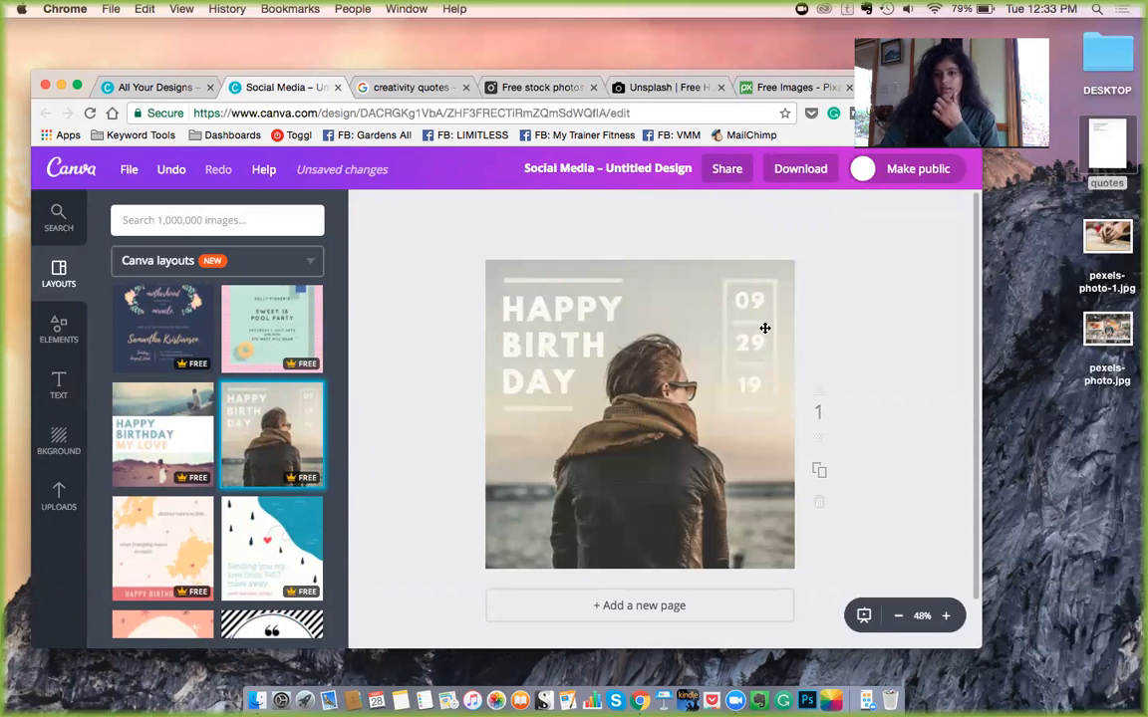
Set the font of the layout's HAPPY BIRTH DAY heading to Trocchi
click(758, 362)
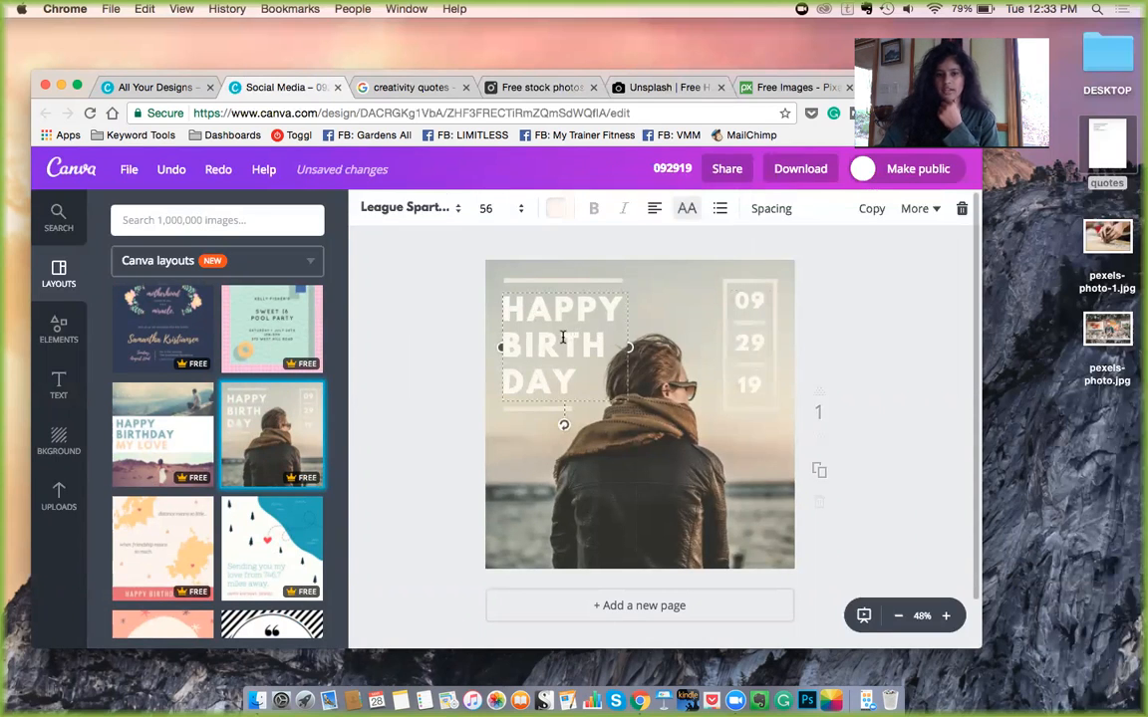
double_click(563, 340)
click(451, 382)
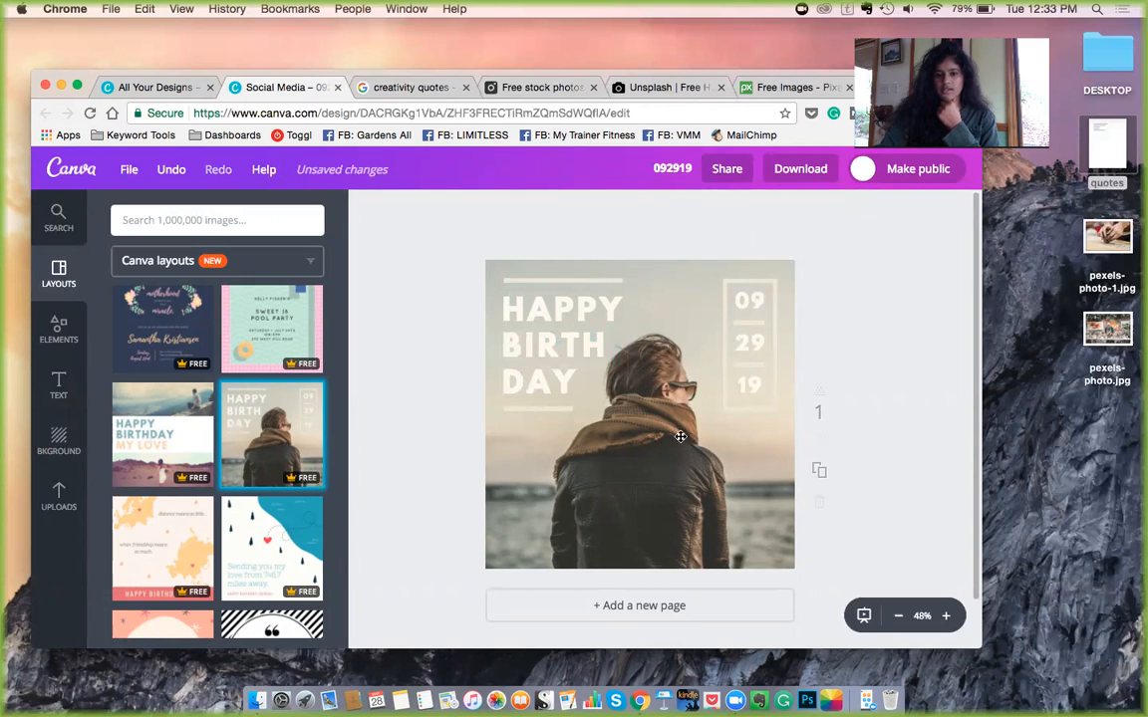
click(541, 344)
click(457, 209)
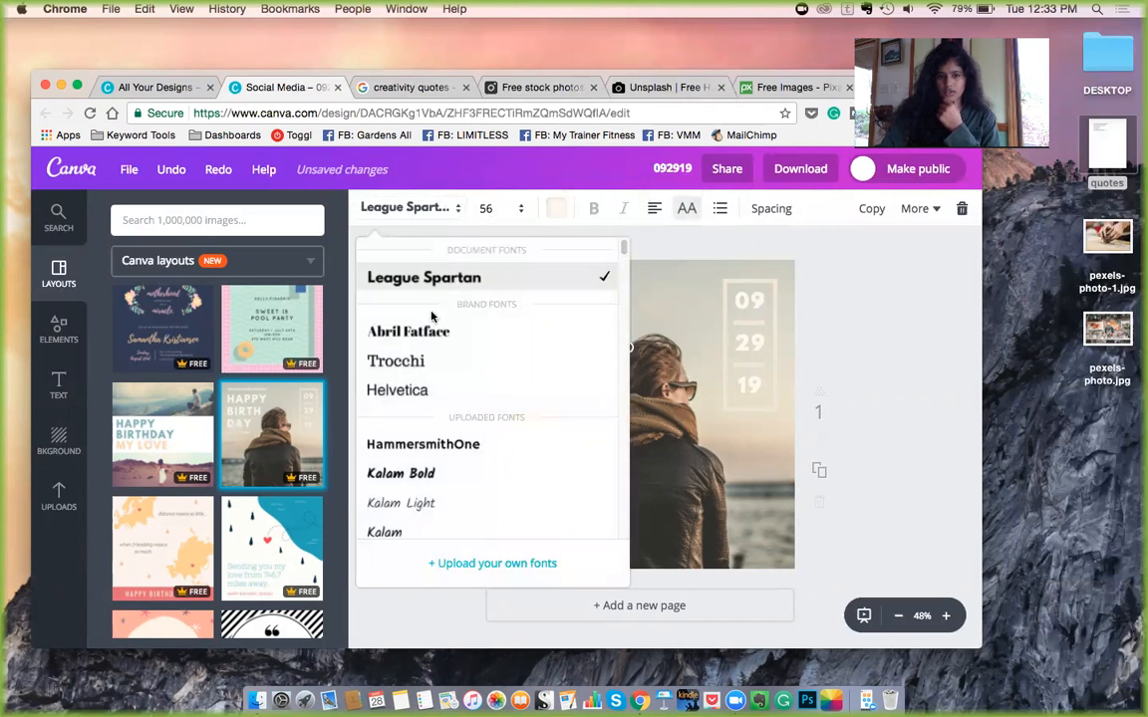
click(426, 367)
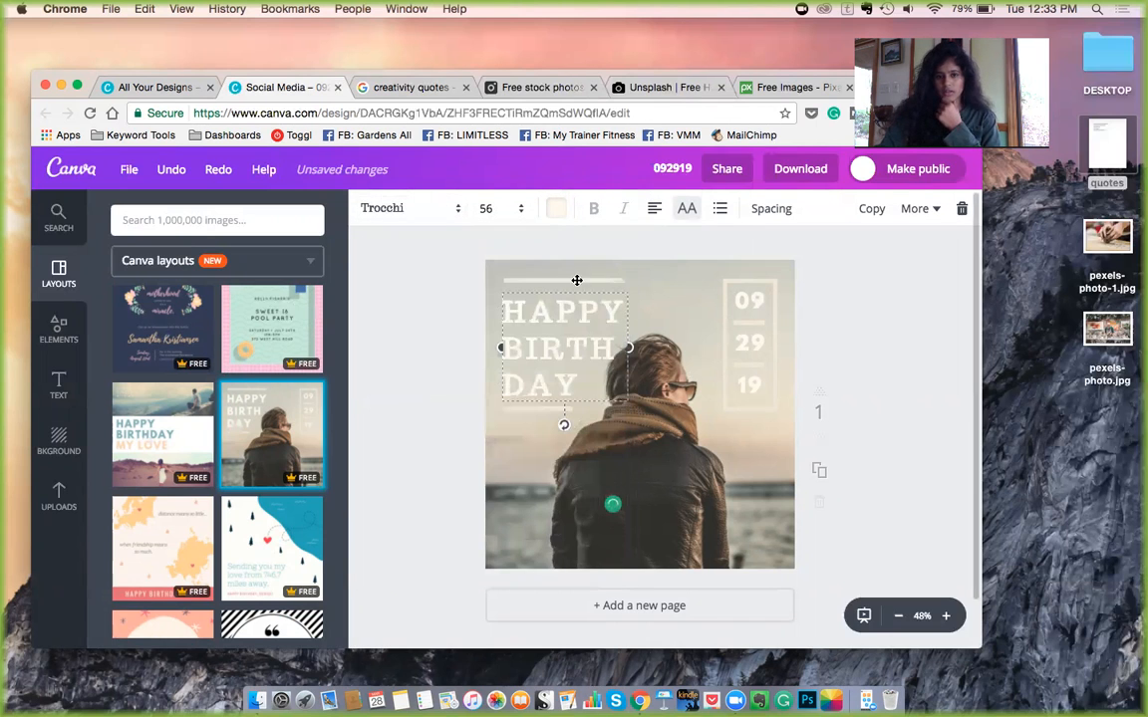
Change the HAPPY BIRTH DAY heading's font to Aileron Heavy and deselect the text
click(403, 214)
scroll(444, 399, down, 4)
click(442, 396)
click(840, 336)
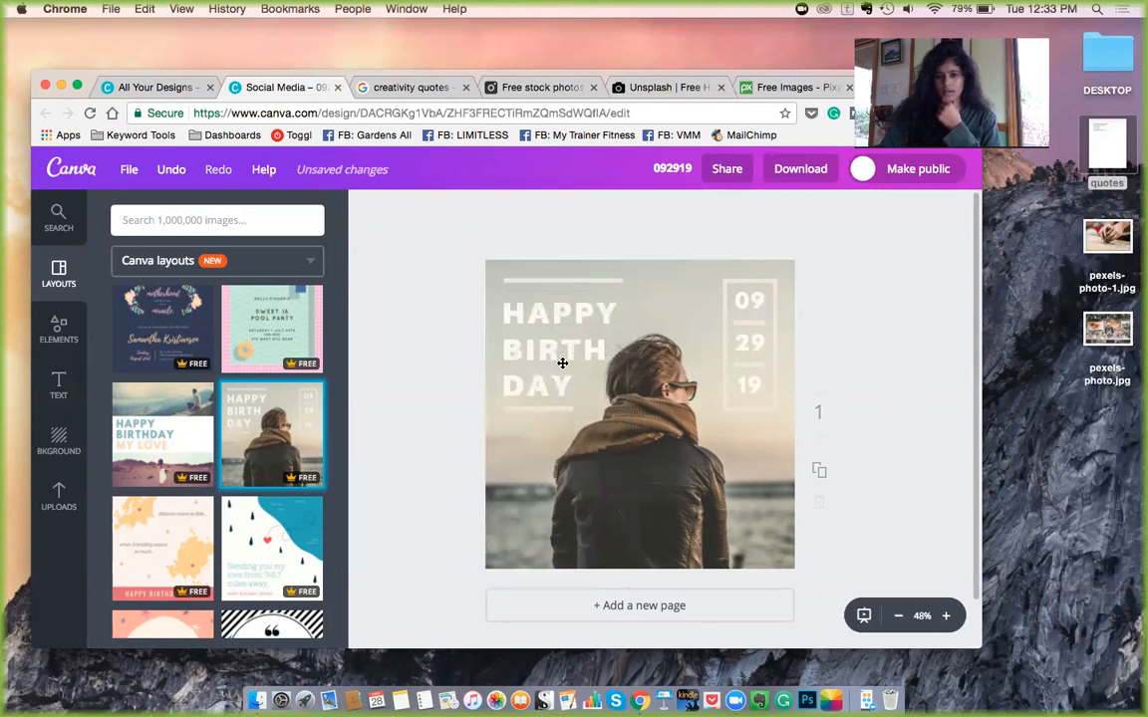
click(563, 364)
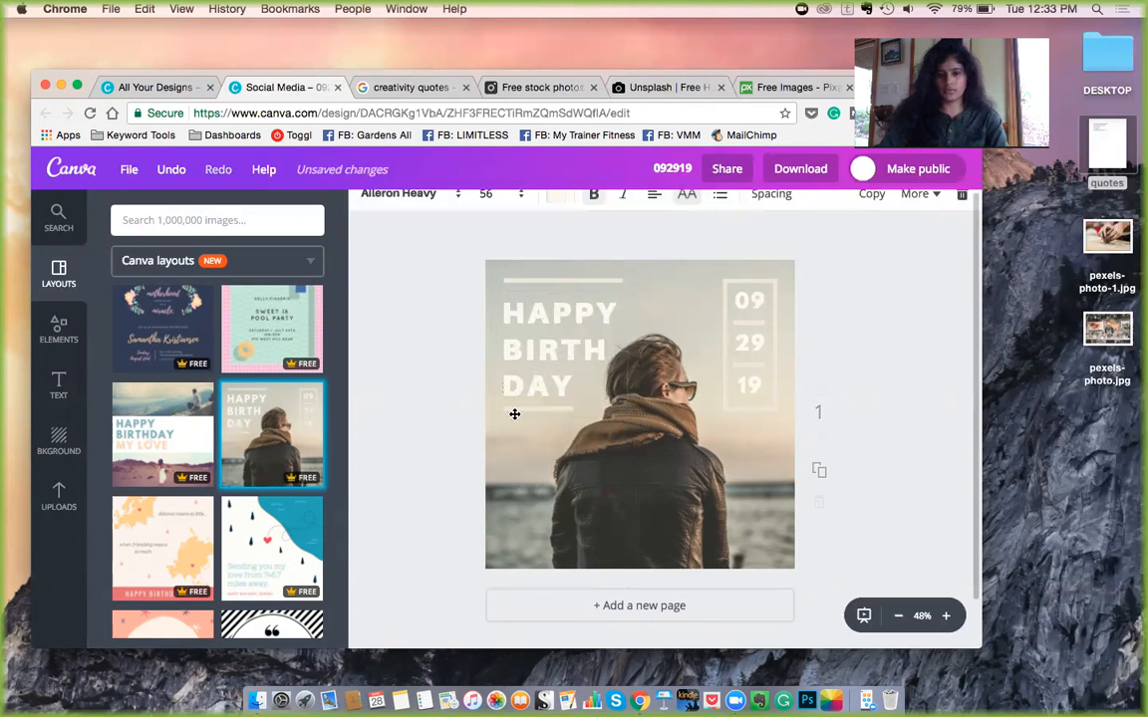
key(Escape)
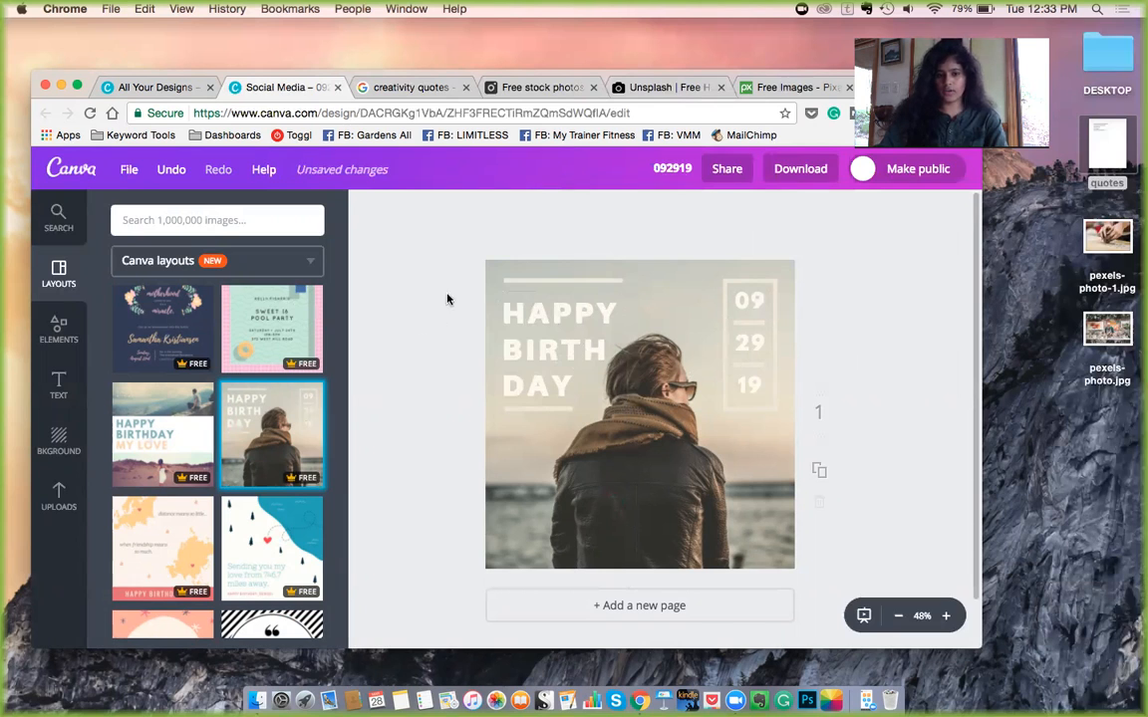
Delete the HAPPY BIRTH DAY heading, the background photo, the date numbers and the rectangular date frame
drag(447, 298, 718, 415)
key(Delete)
click(739, 369)
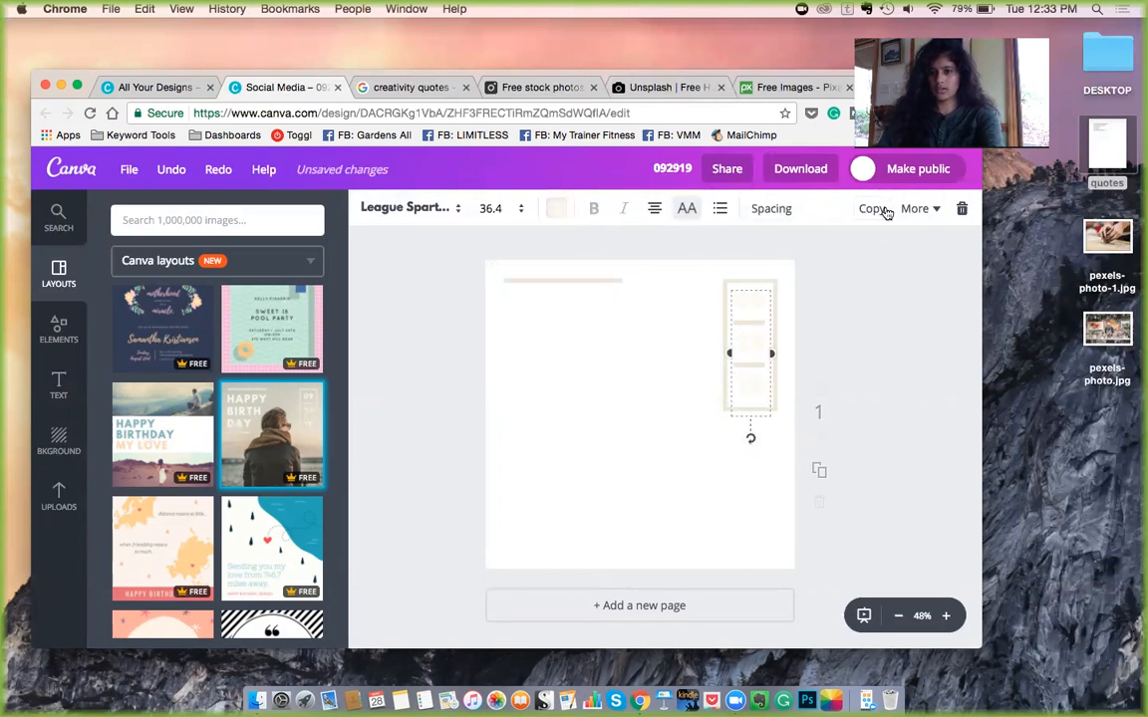
click(964, 210)
click(748, 346)
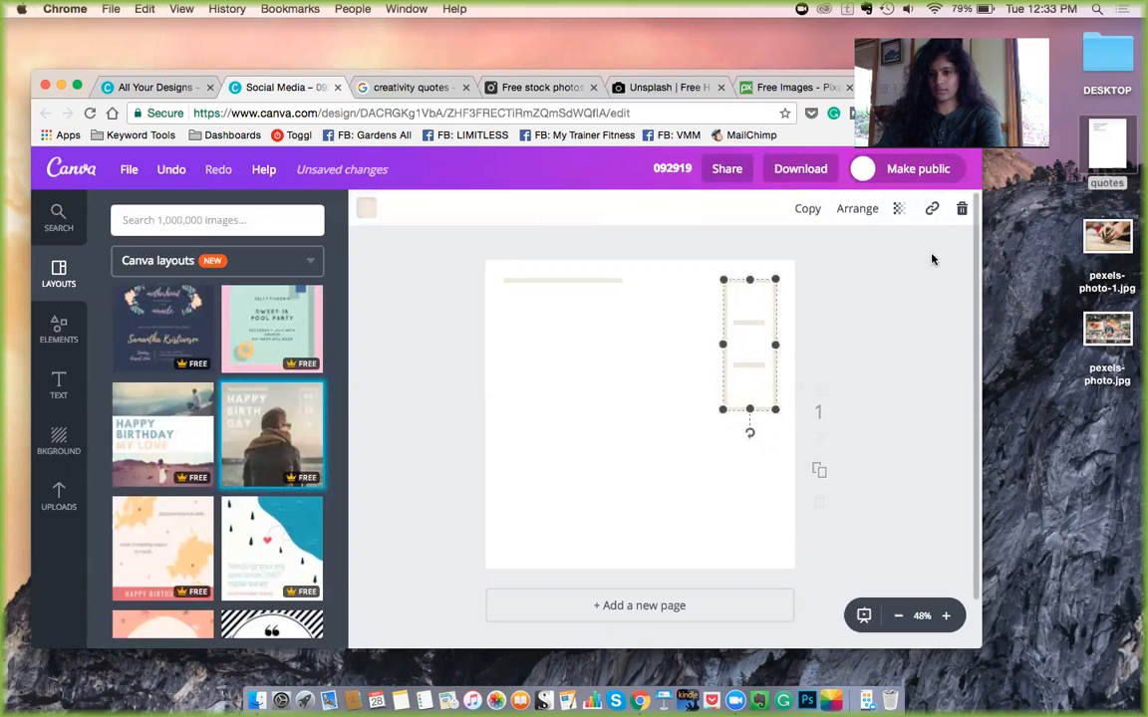
key(Delete)
Delete the two short date divider lines and the remaining long line to leave a blank page
click(749, 322)
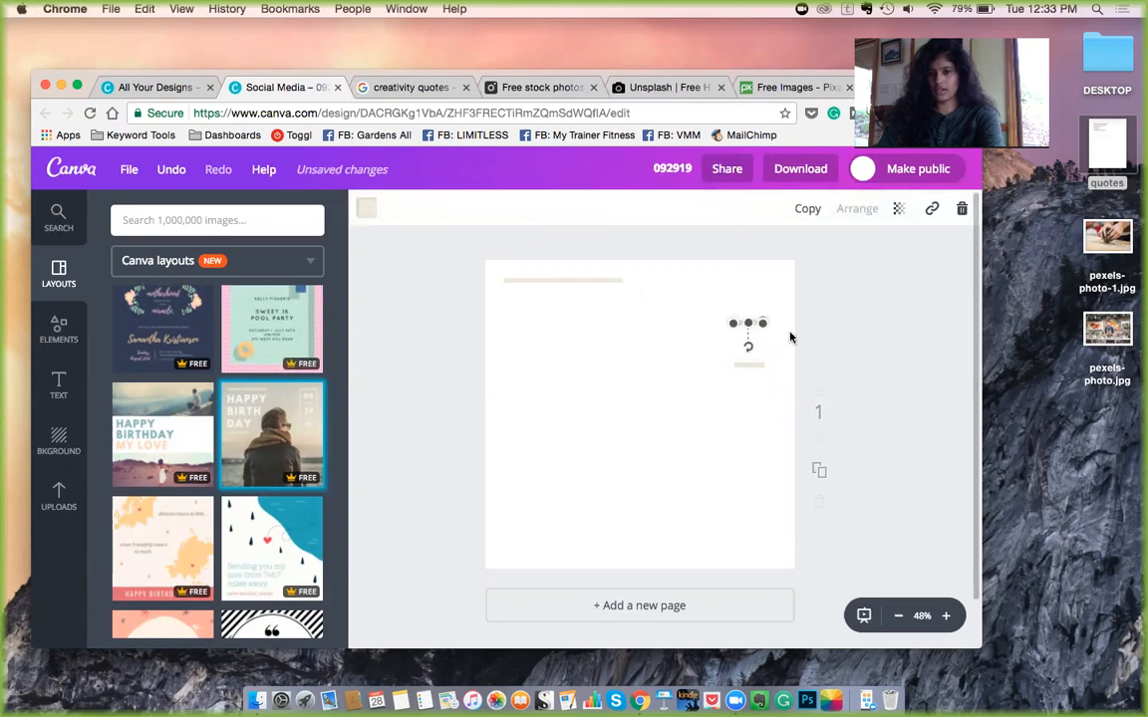
click(962, 209)
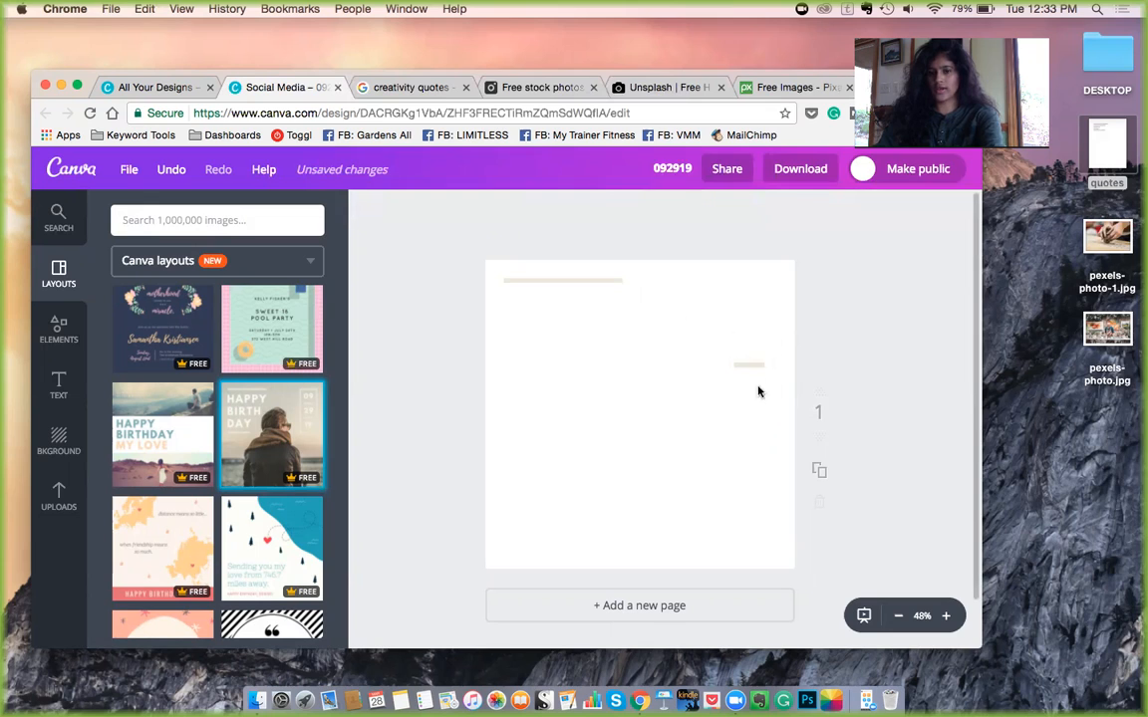
click(748, 365)
click(963, 209)
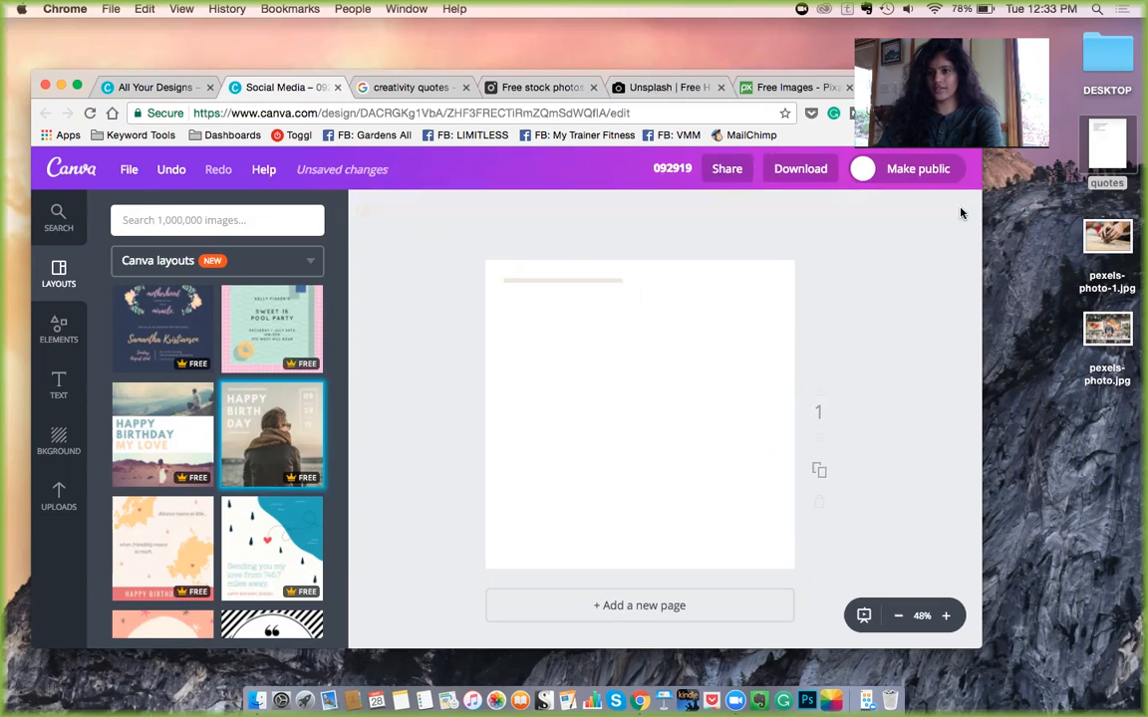
click(564, 280)
click(961, 211)
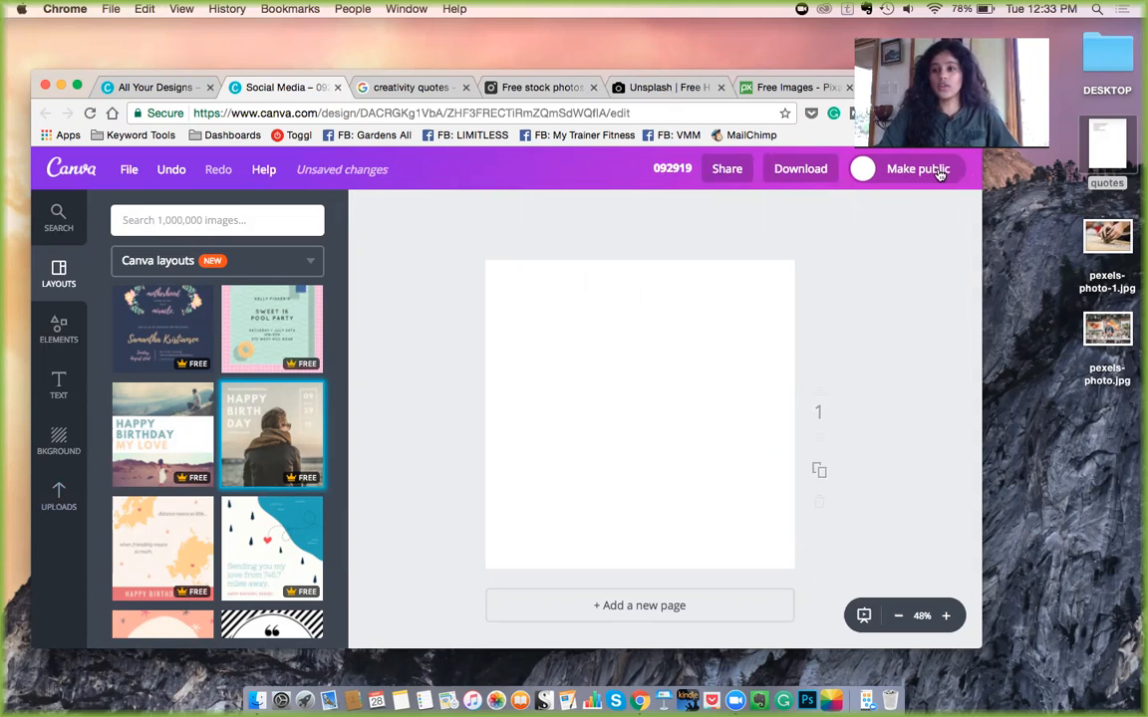
Upload pexels-photo.jpg and pexels-photo-1.jpg from the desktop to the design's image uploads
click(52, 501)
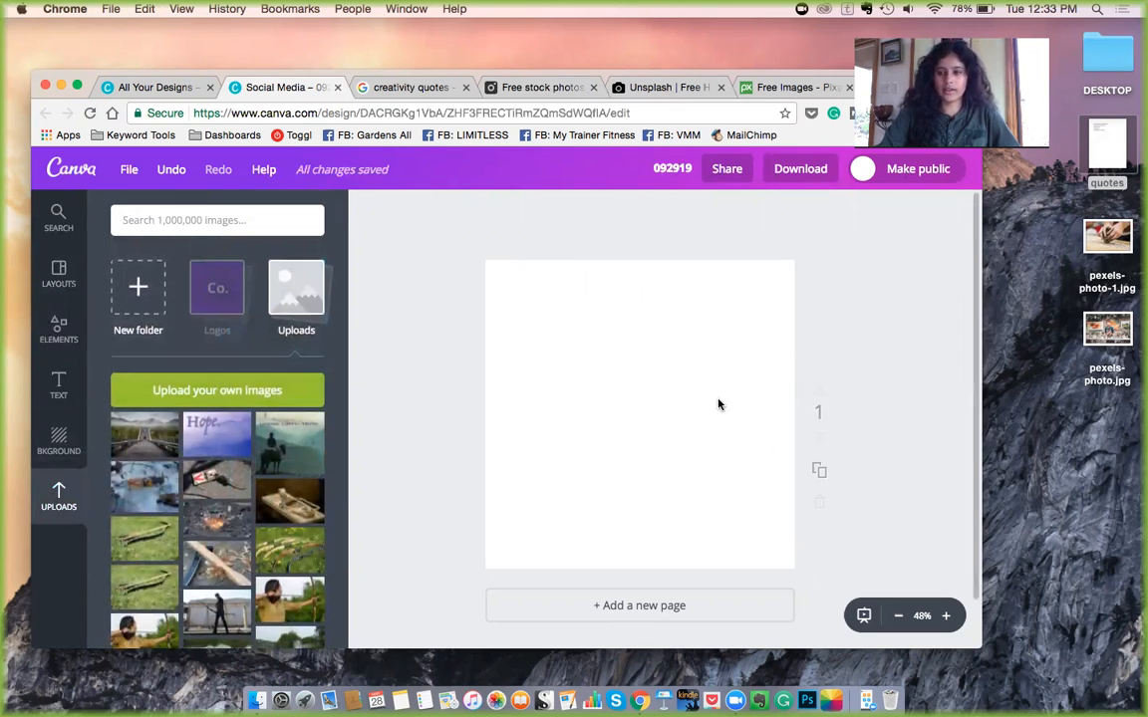
drag(1117, 327, 218, 509)
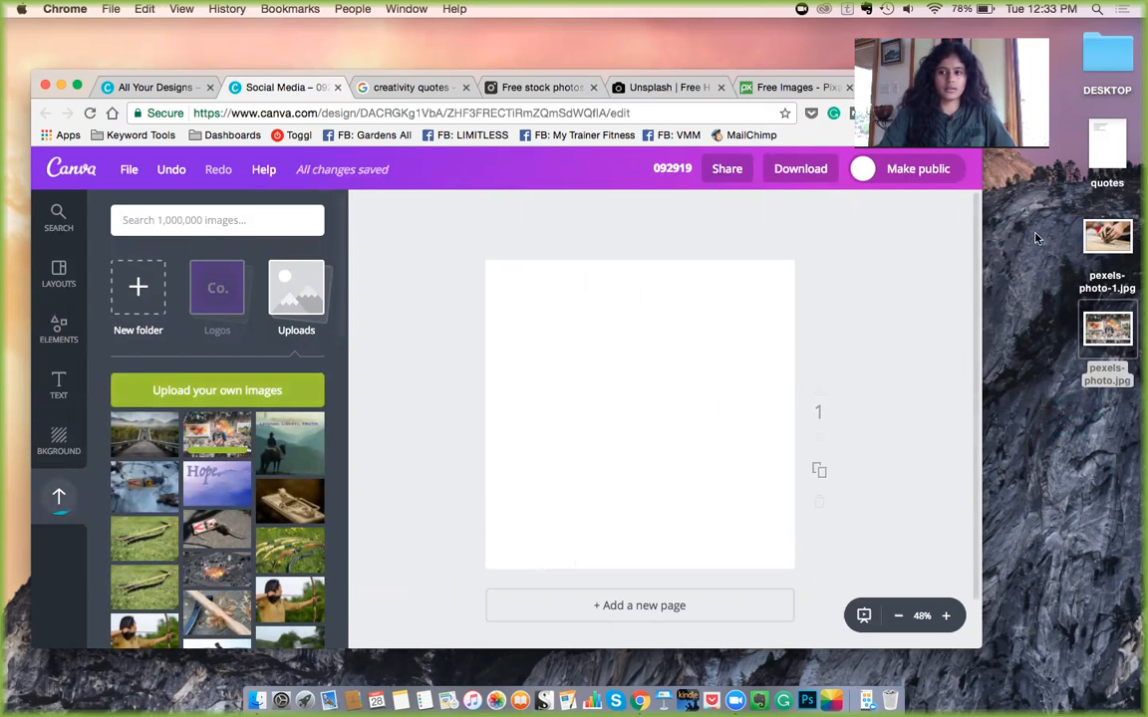
drag(1107, 236, 248, 440)
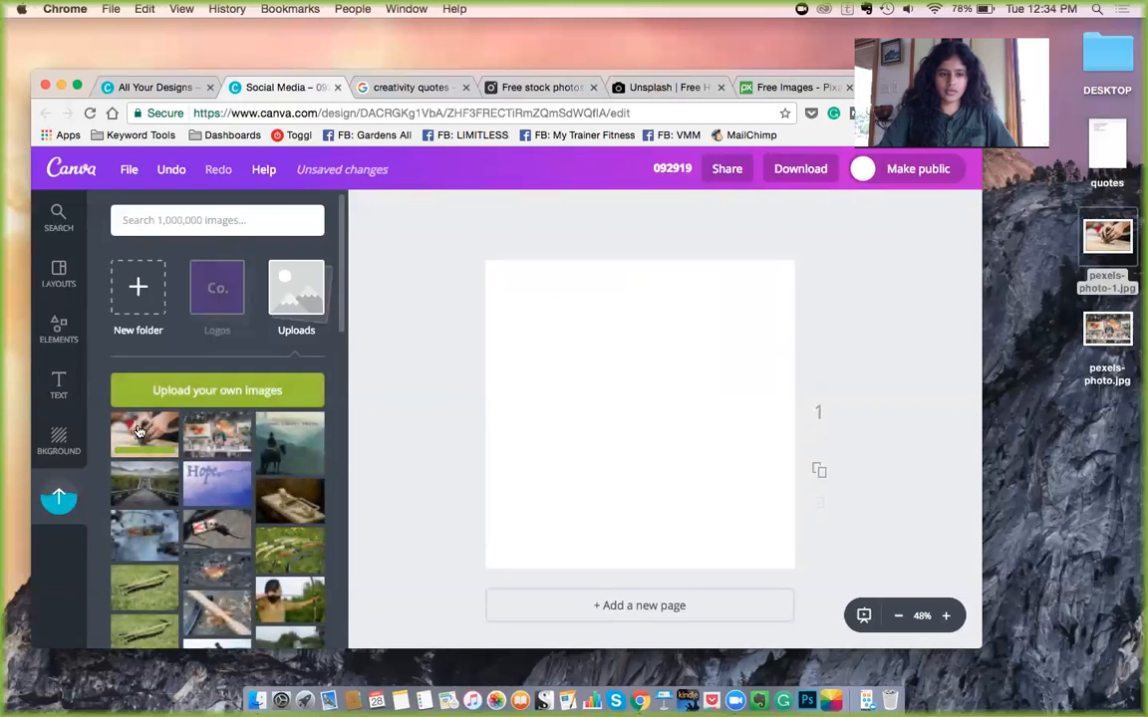
Place the uploaded photo of hands shaping clay on the page, enlarge it to cover the whole square and shift it slightly left
click(140, 430)
drag(625, 428, 573, 342)
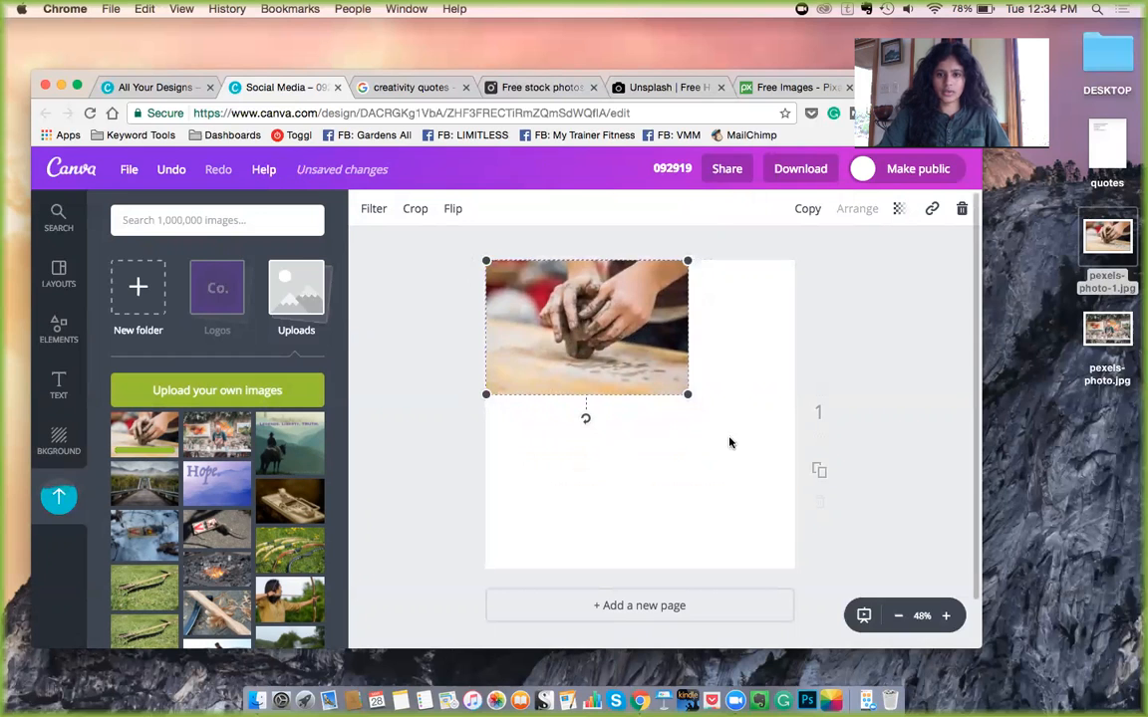
drag(688, 395, 925, 617)
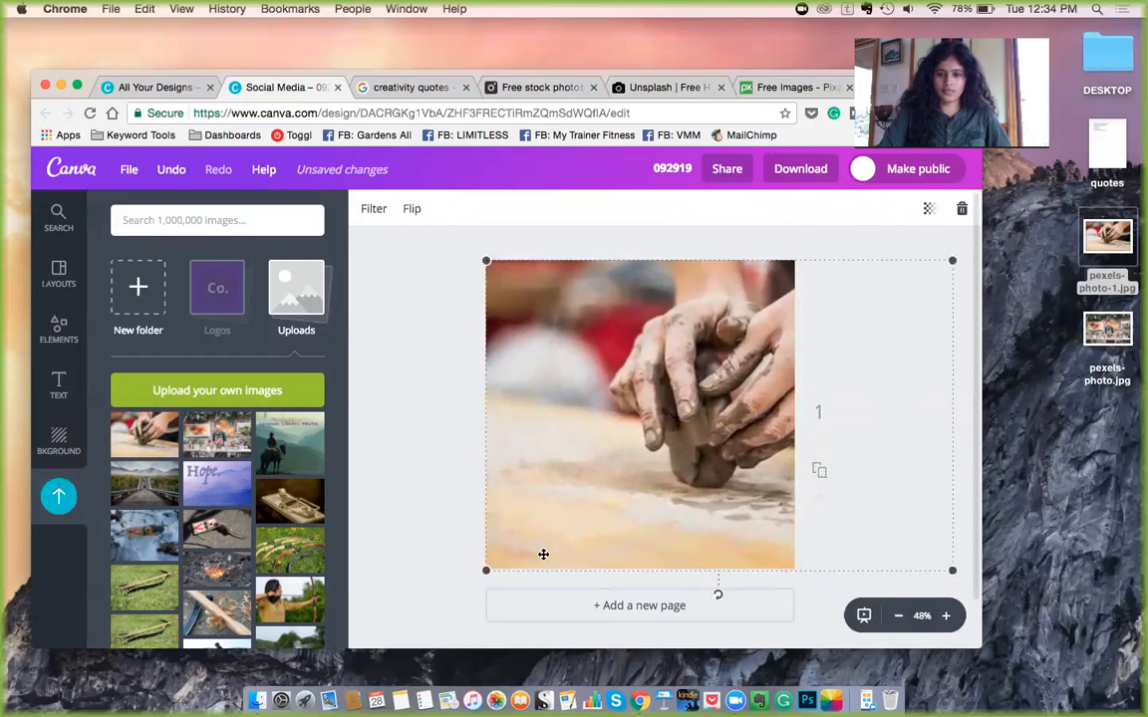
click(420, 533)
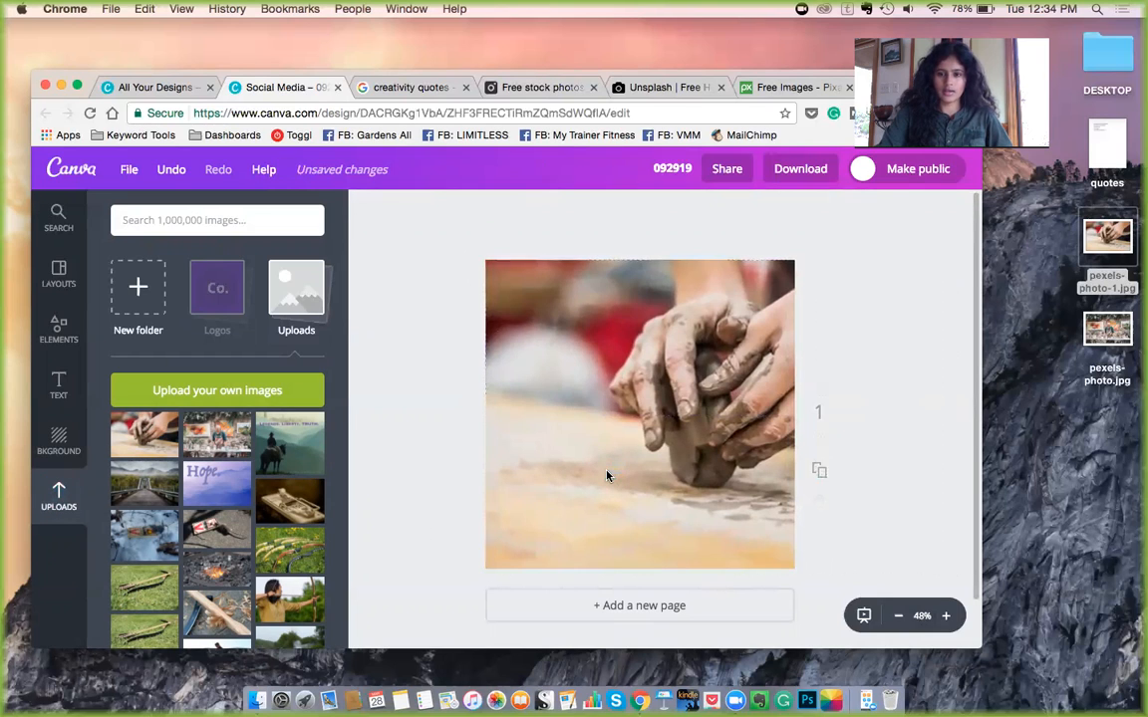
click(636, 456)
drag(634, 456, 628, 457)
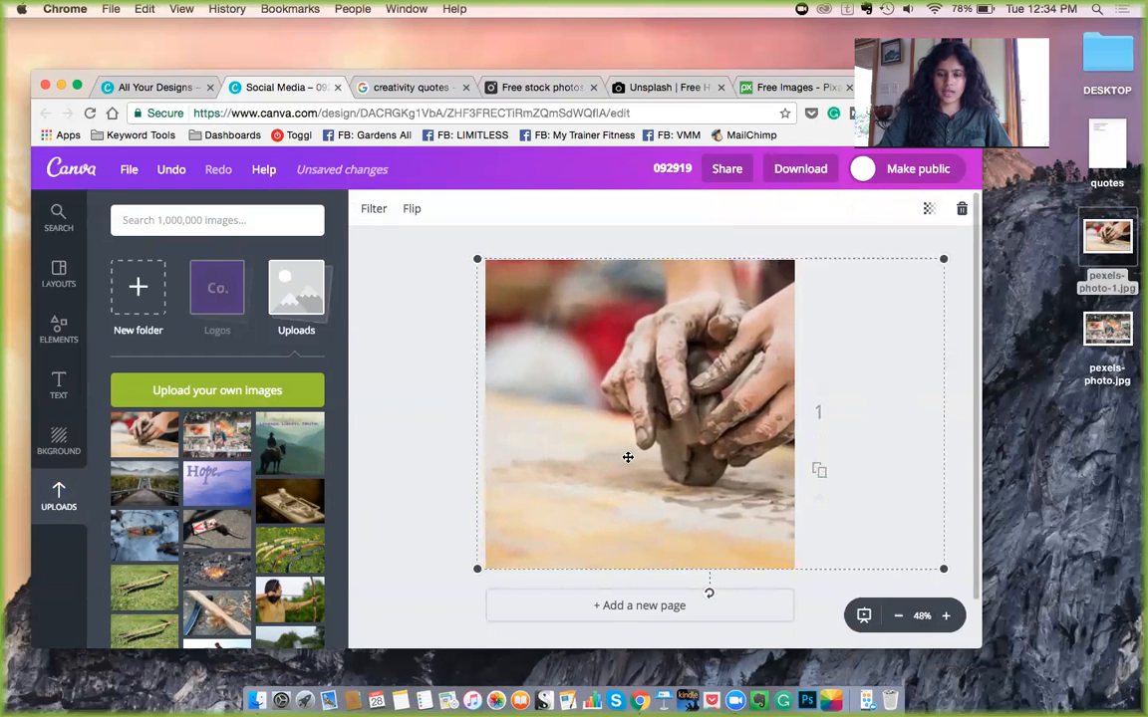
drag(478, 572, 474, 574)
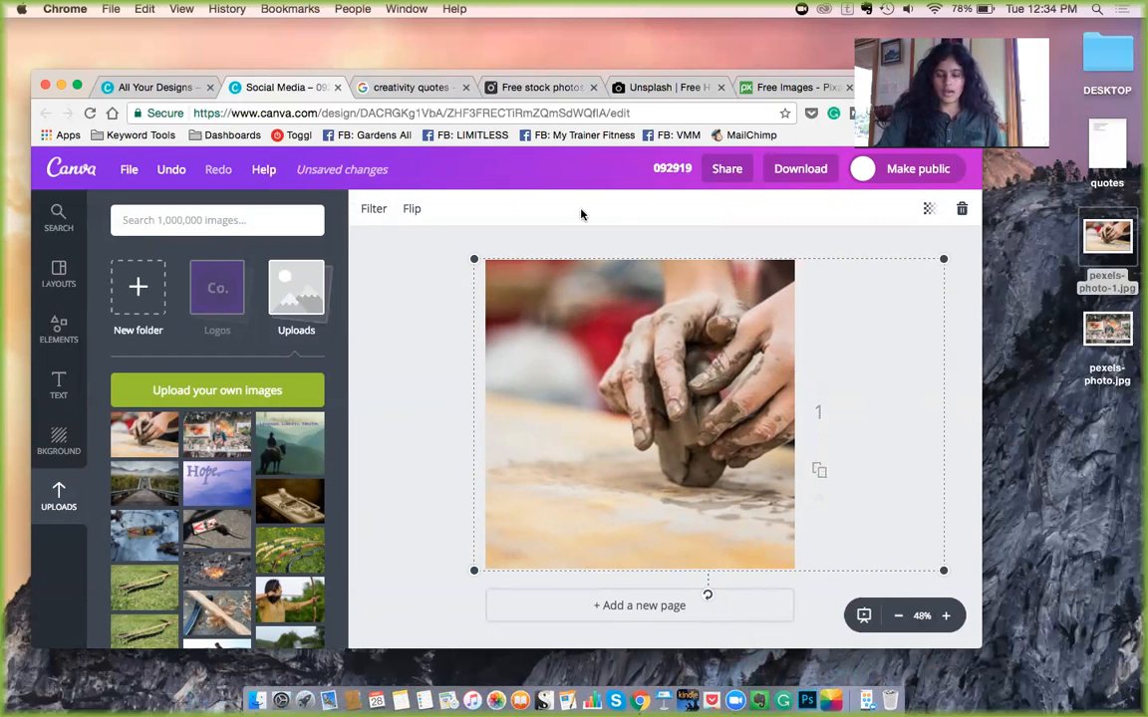
Return to the Goodreads business quotes page and copy Peter F. Drucker's quote "The best way to predict your future is to create it"
click(370, 82)
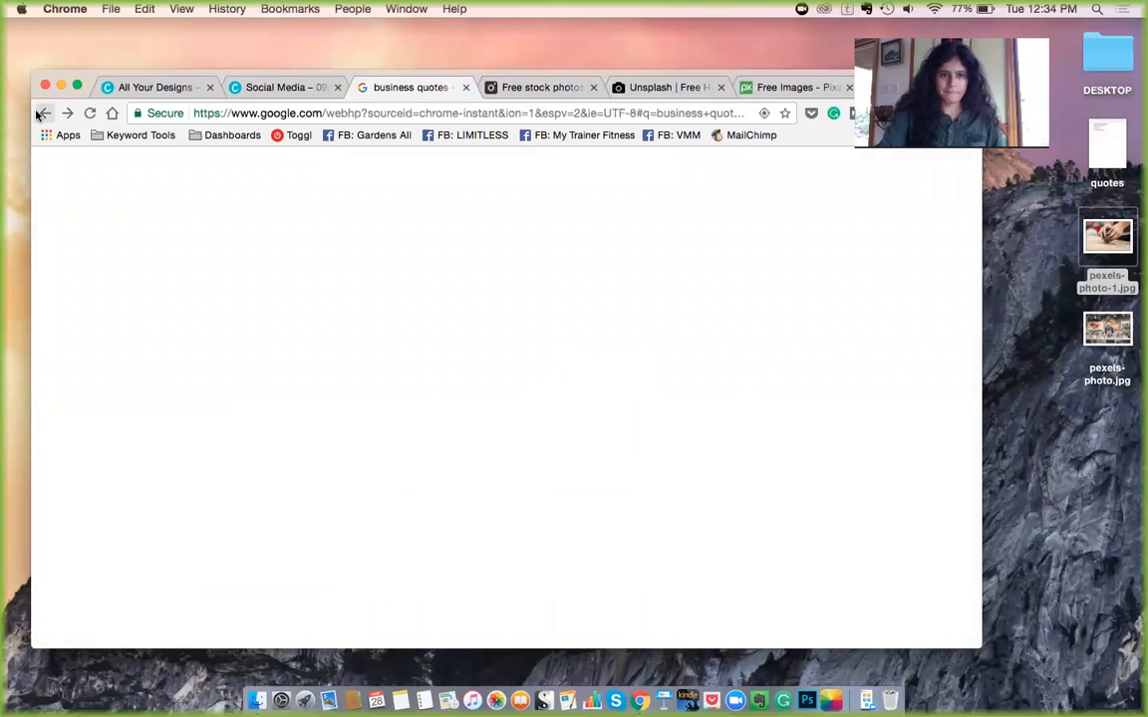
scroll(236, 344, left, 5)
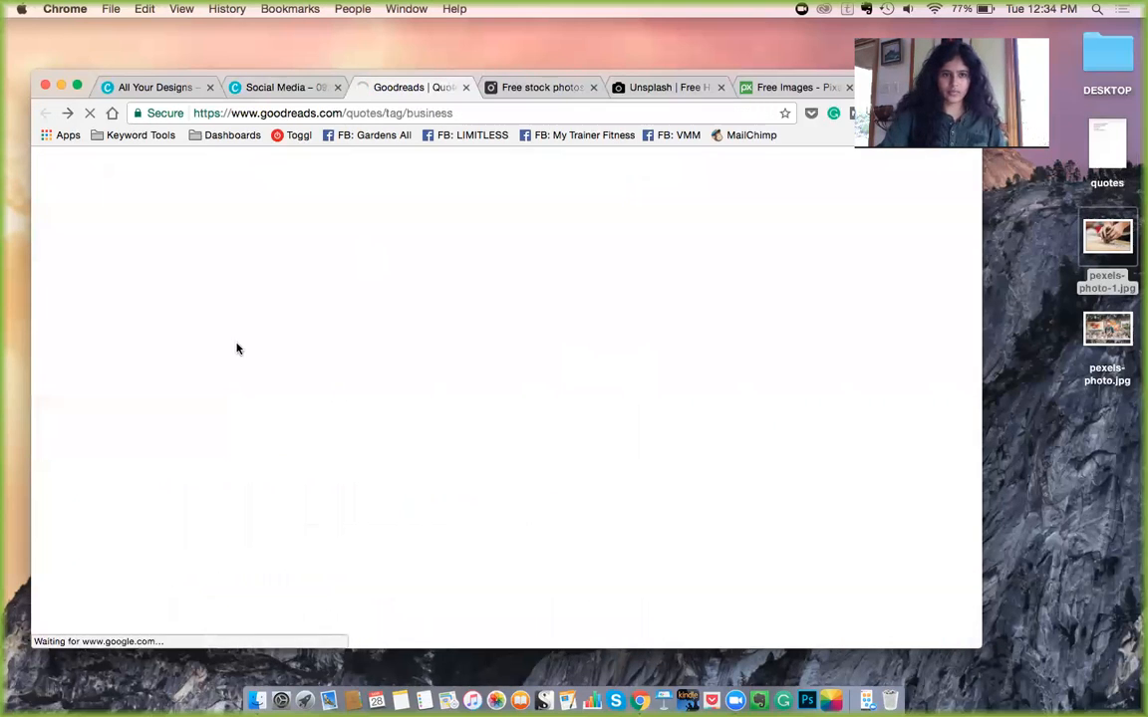
scroll(504, 315, down, 3)
scroll(503, 315, down, 5)
scroll(506, 319, down, 6)
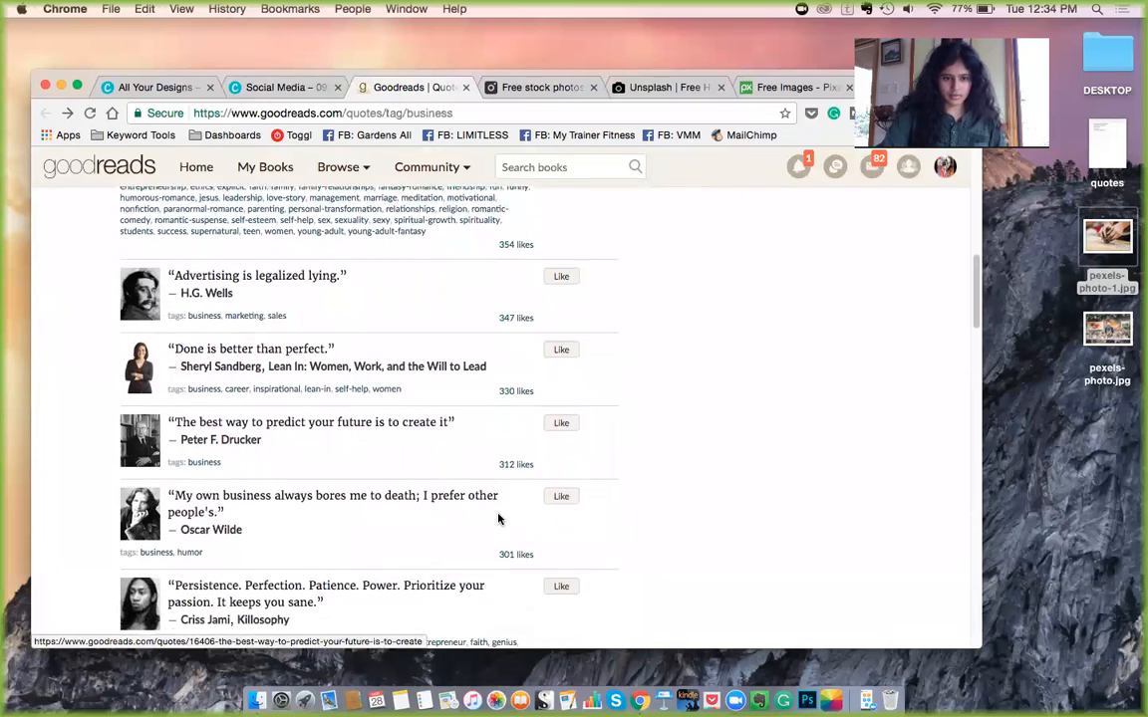
scroll(499, 519, down, 1)
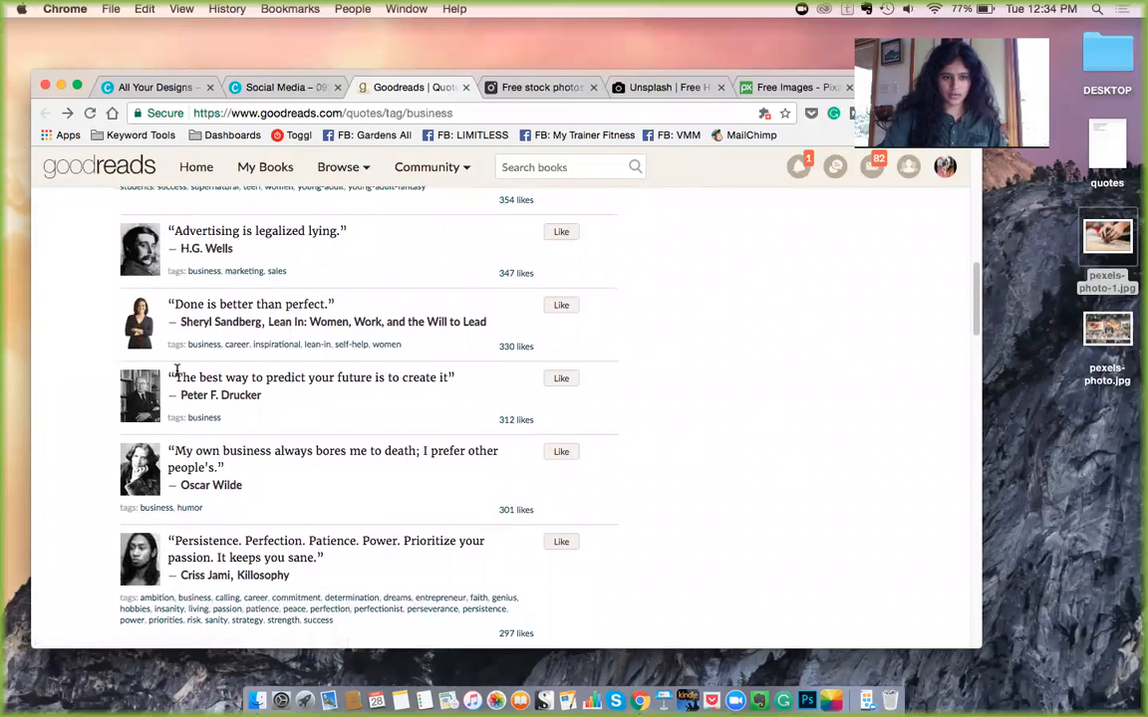
drag(175, 377, 433, 380)
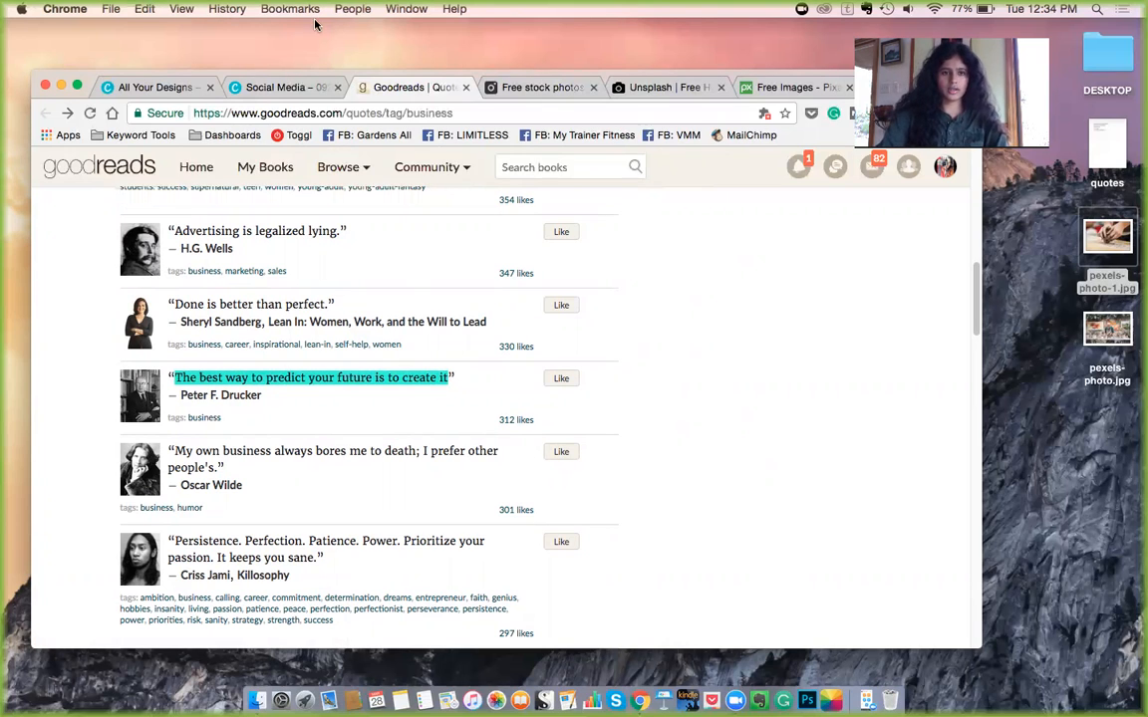
right_click(315, 382)
click(339, 412)
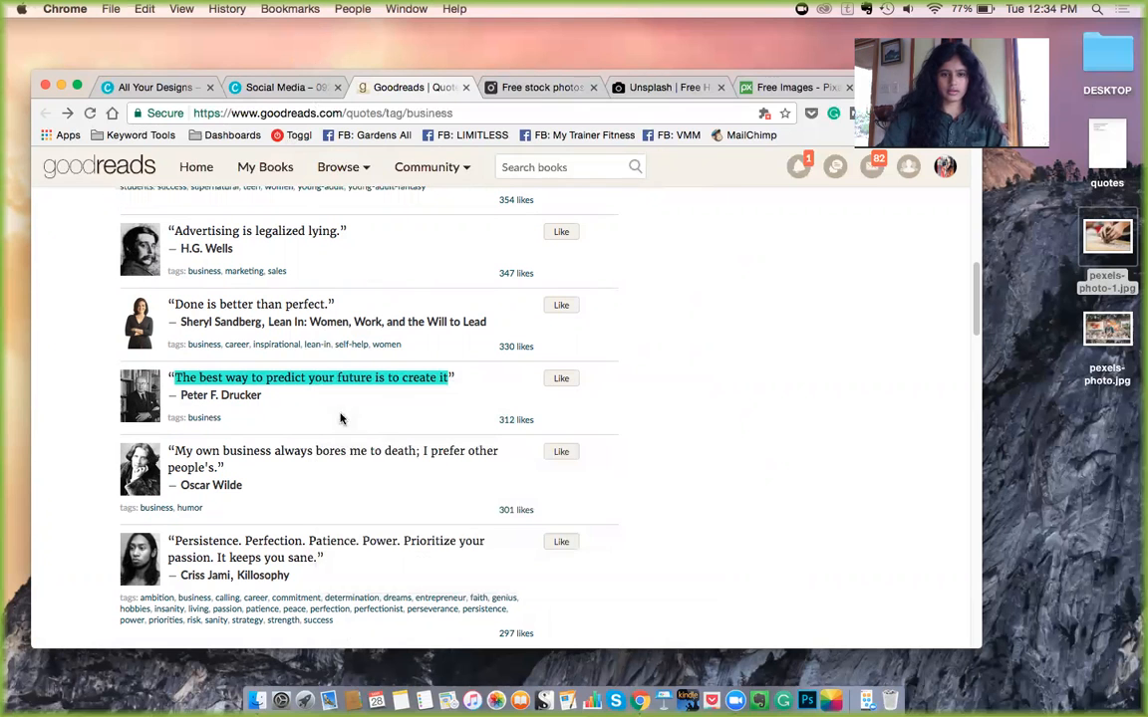
Return to the Canva design and browse the ready-made text styles, ending back at the heading, subheading and body text options
click(282, 86)
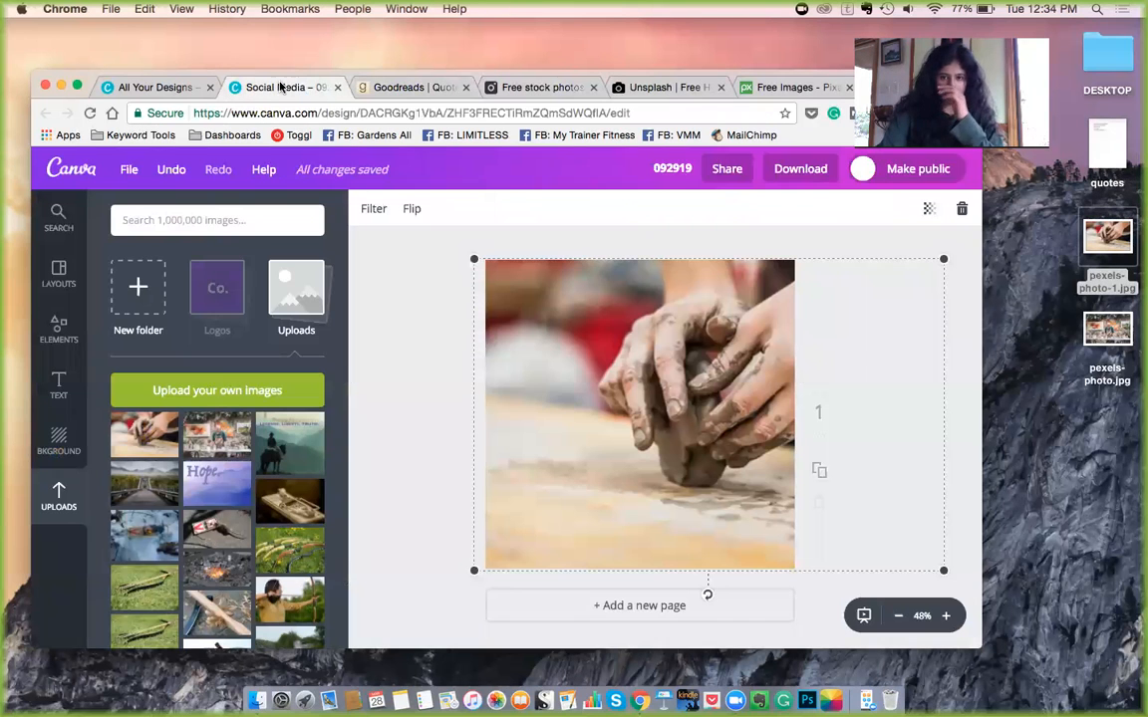
click(58, 383)
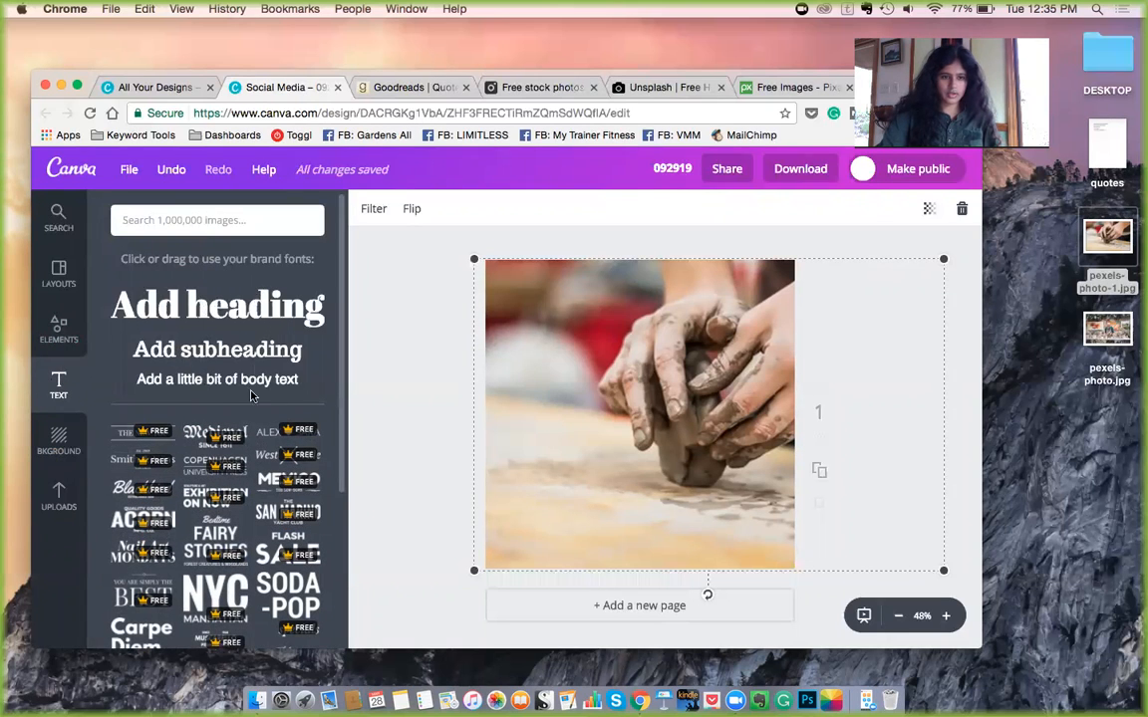
scroll(252, 396, down, 5)
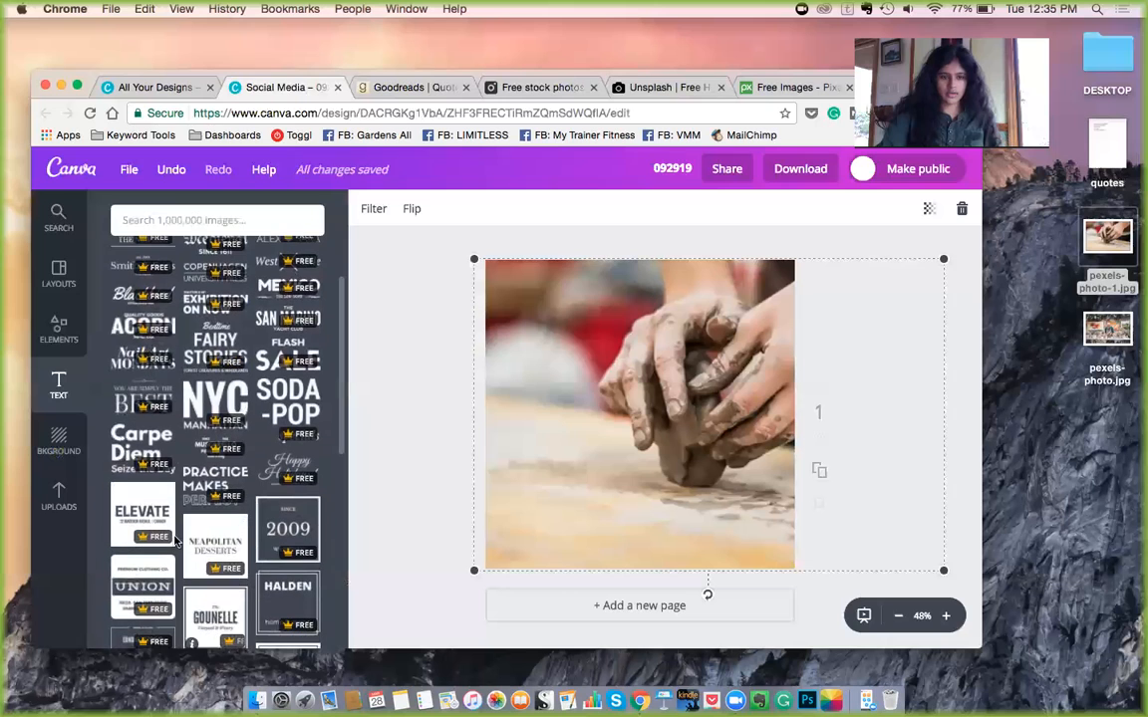
scroll(240, 581, down, 7)
scroll(240, 581, down, 9)
scroll(239, 581, down, 8)
scroll(239, 581, down, 8)
scroll(240, 581, down, 2)
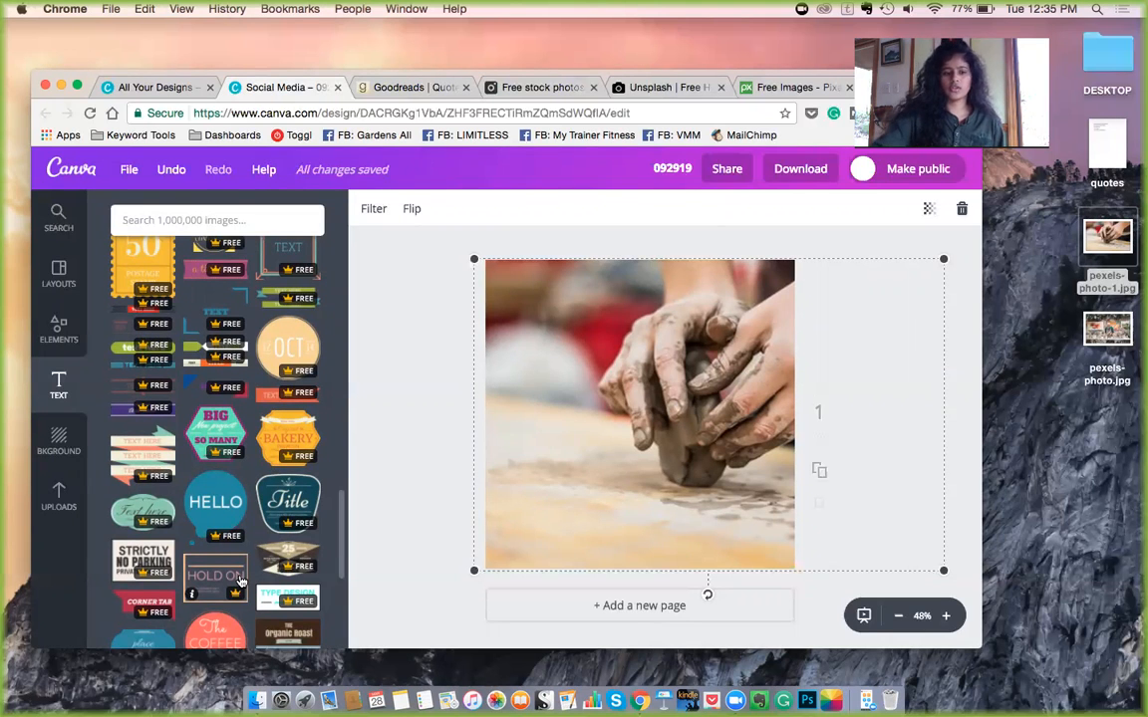
scroll(240, 581, up, 15)
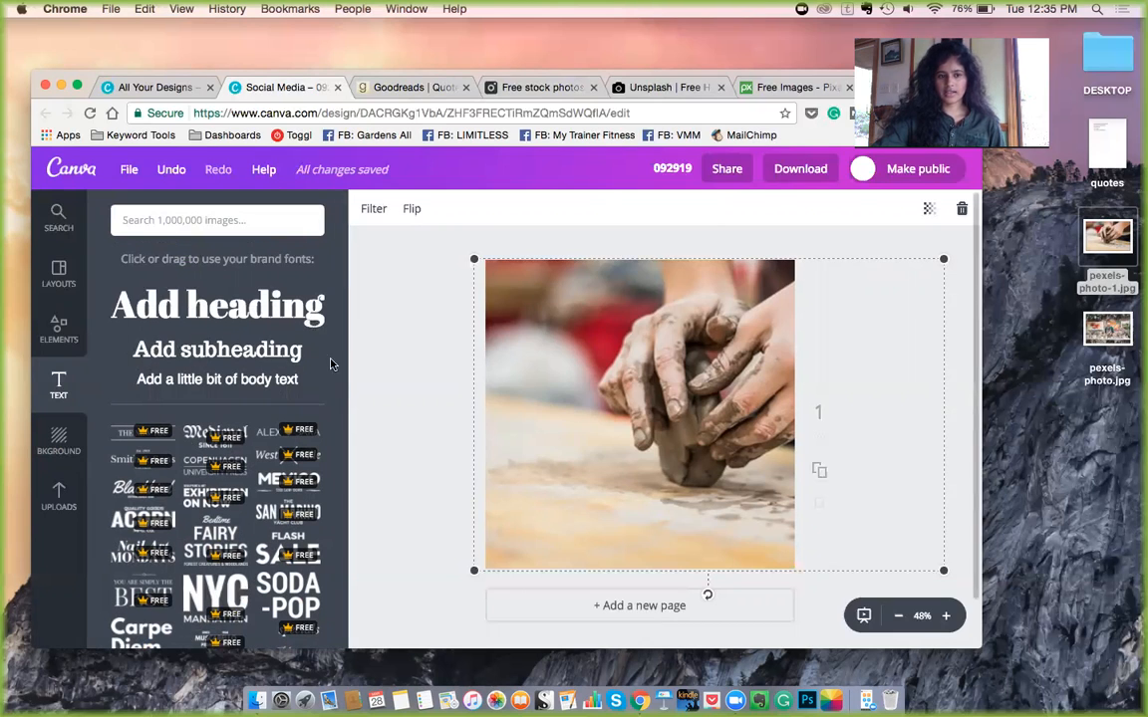
Swap a trial heading for a subheading over the lower part of the photo, paste the copied quote into it and widen it to two lines
drag(172, 294, 604, 502)
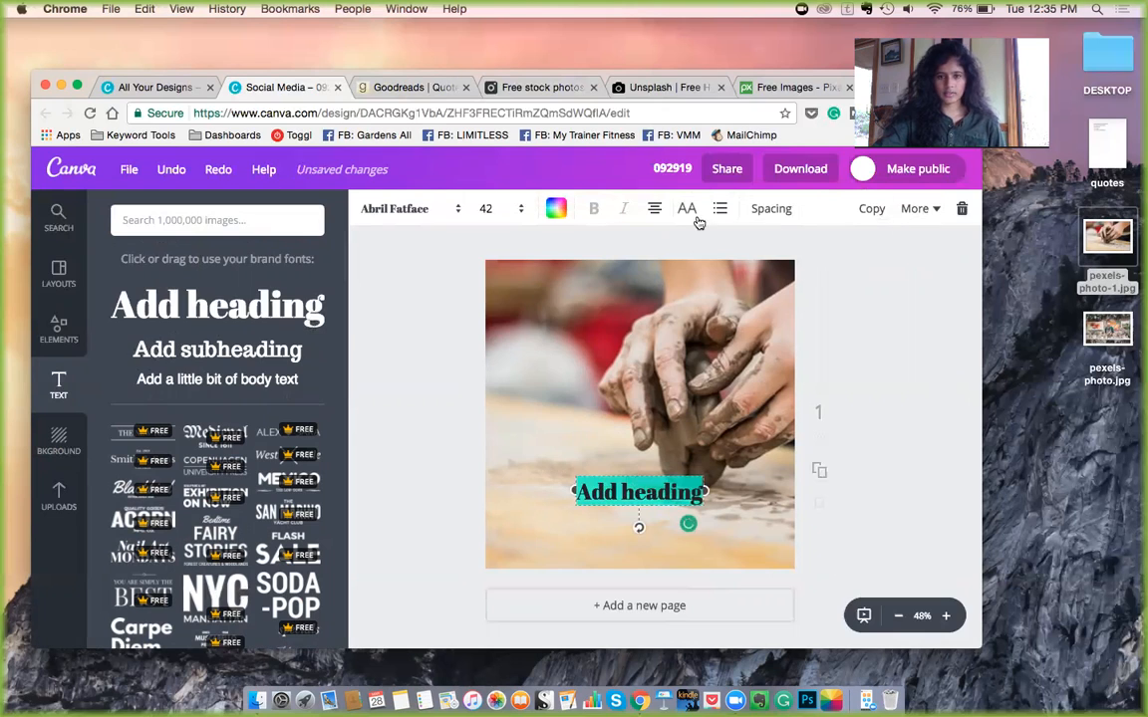
click(965, 209)
click(178, 349)
drag(610, 483, 575, 502)
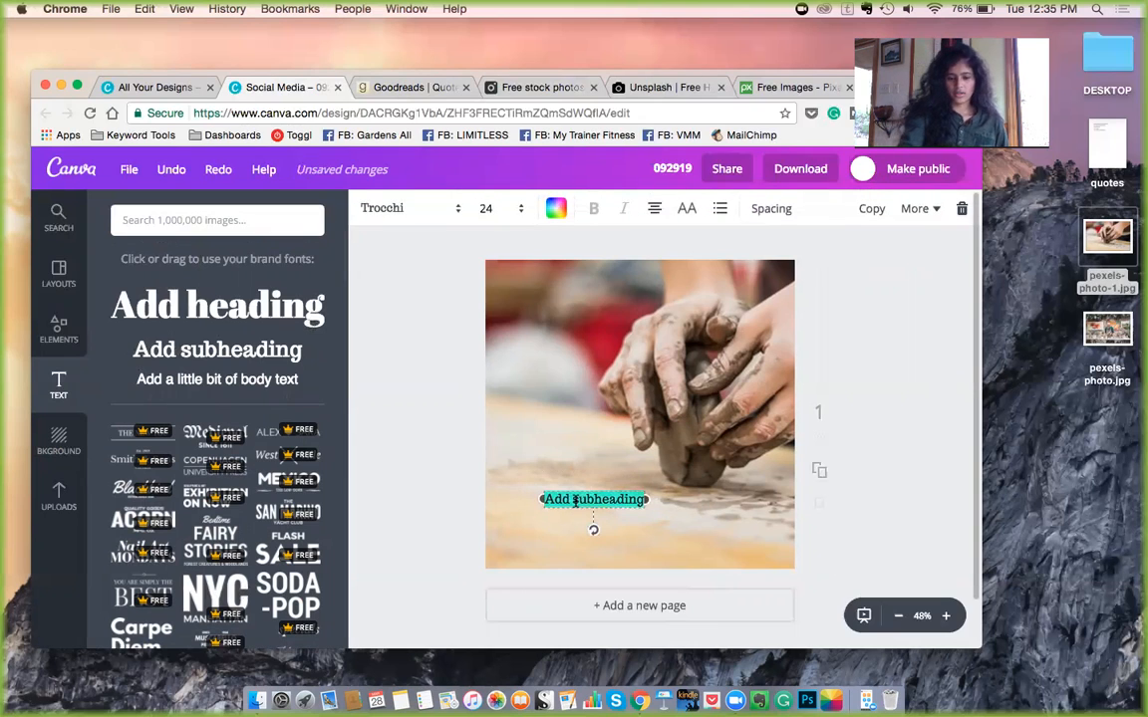
key(super+v)
drag(648, 531, 777, 534)
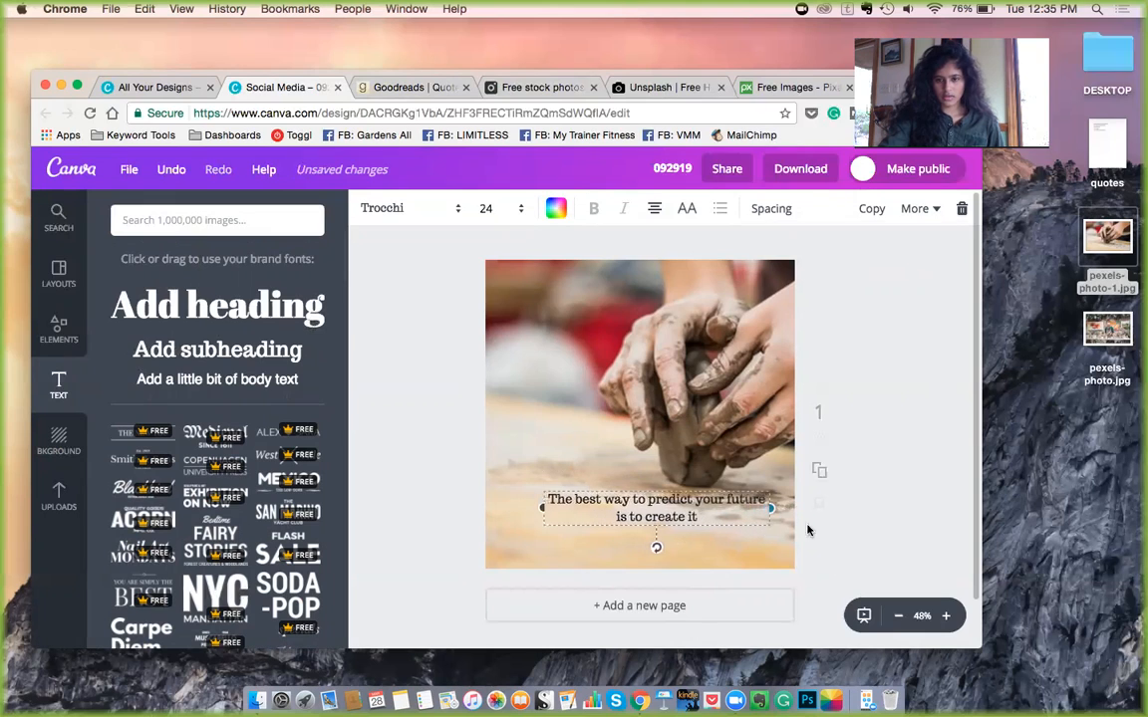
Shift the quote left to centre it over the lower part of the photo, add a closing period and nudge it slightly lower
drag(673, 500, 655, 501)
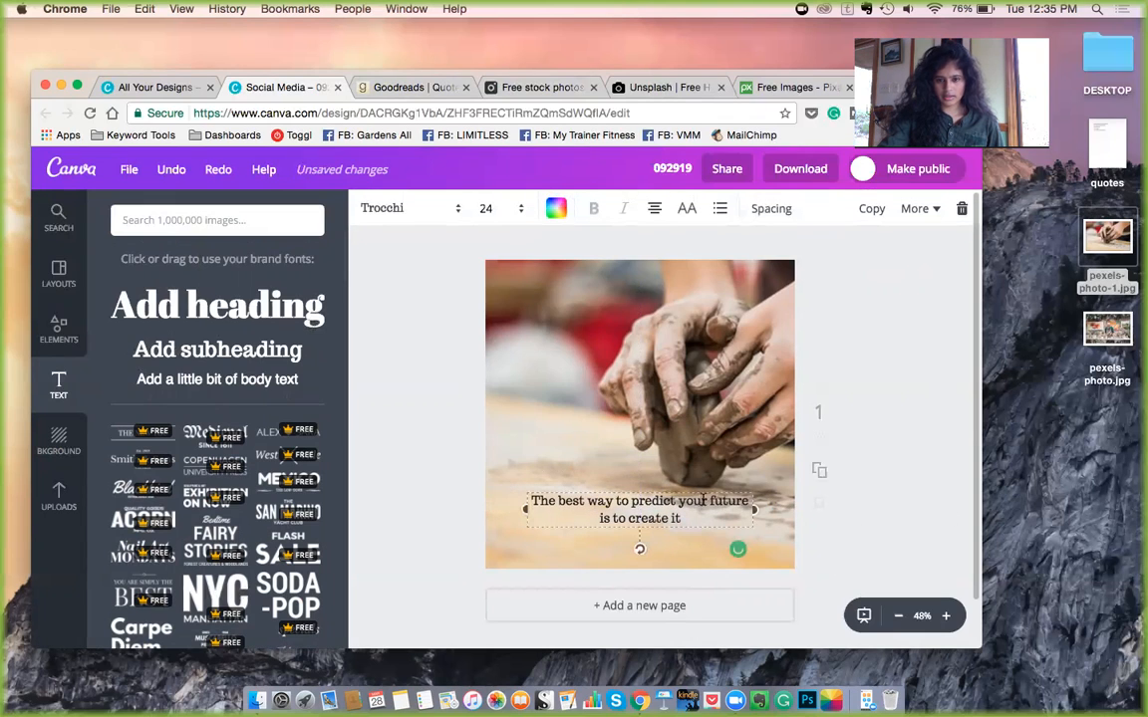
click(713, 517)
text(.)
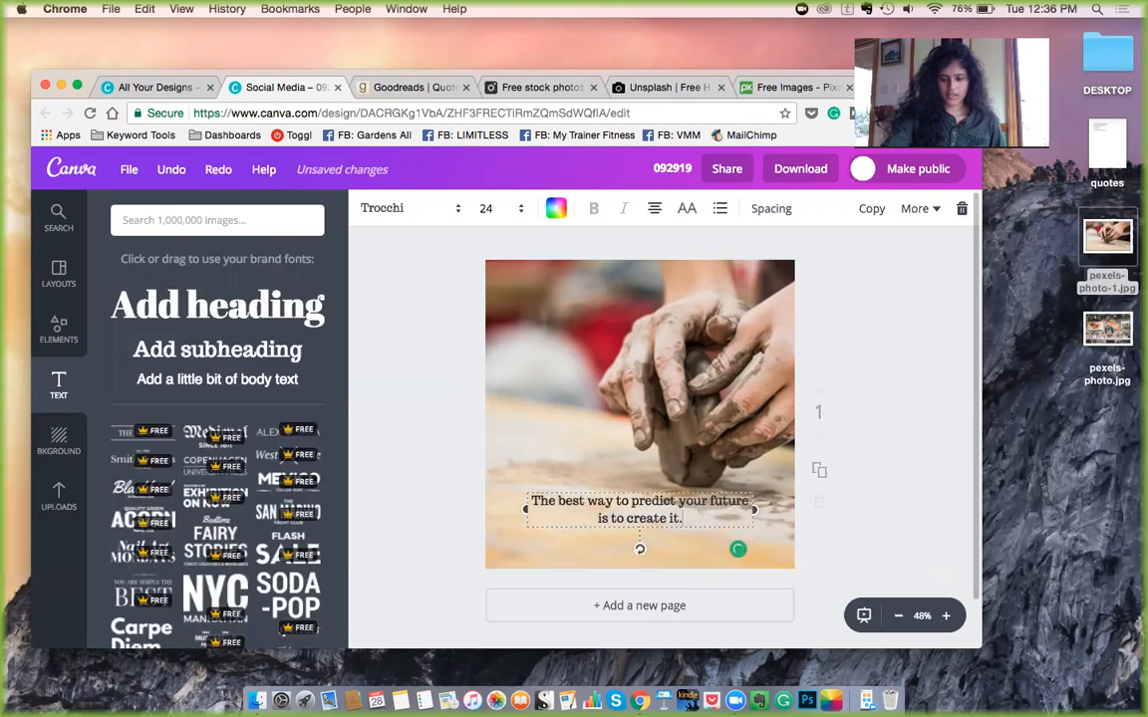
key(Escape)
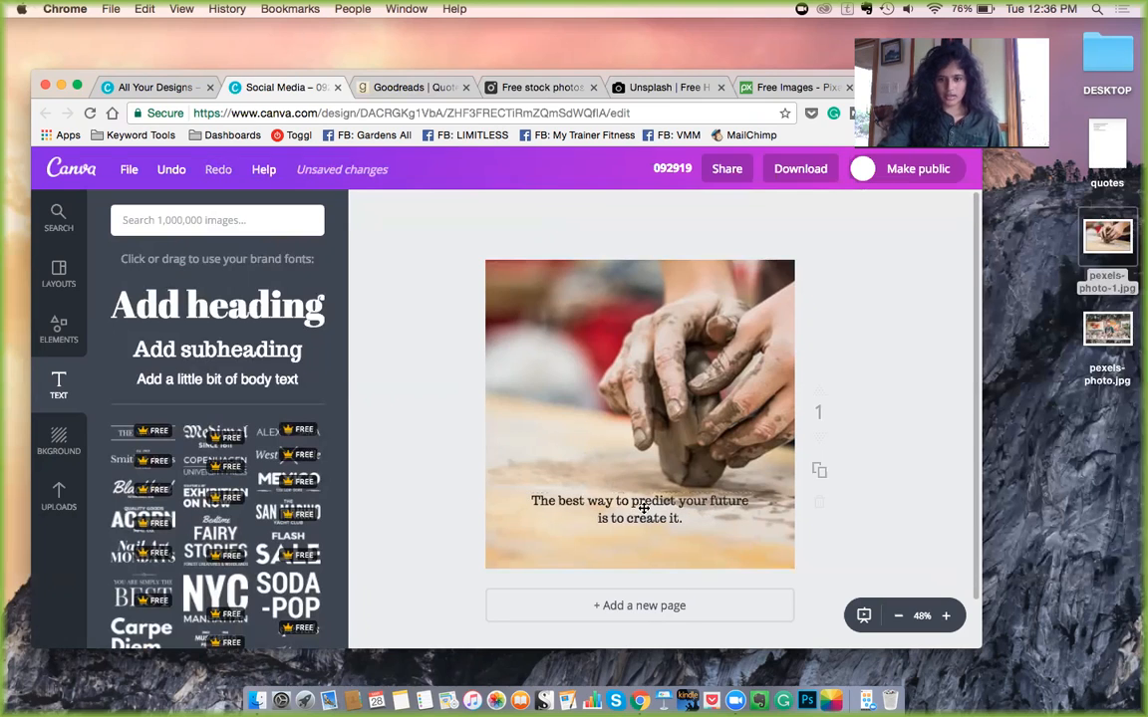
drag(644, 509, 637, 513)
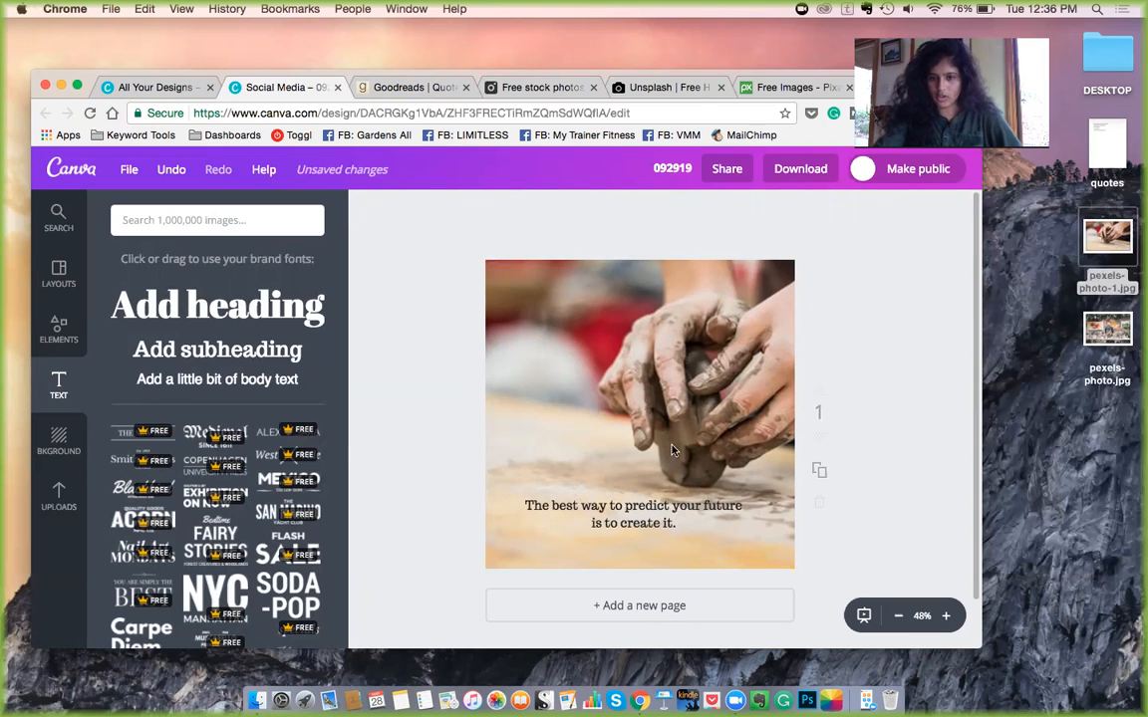
drag(615, 501, 615, 508)
Set the quote's font size to 28, widen its text box so the first line ends with "future", and recentre it
click(488, 208)
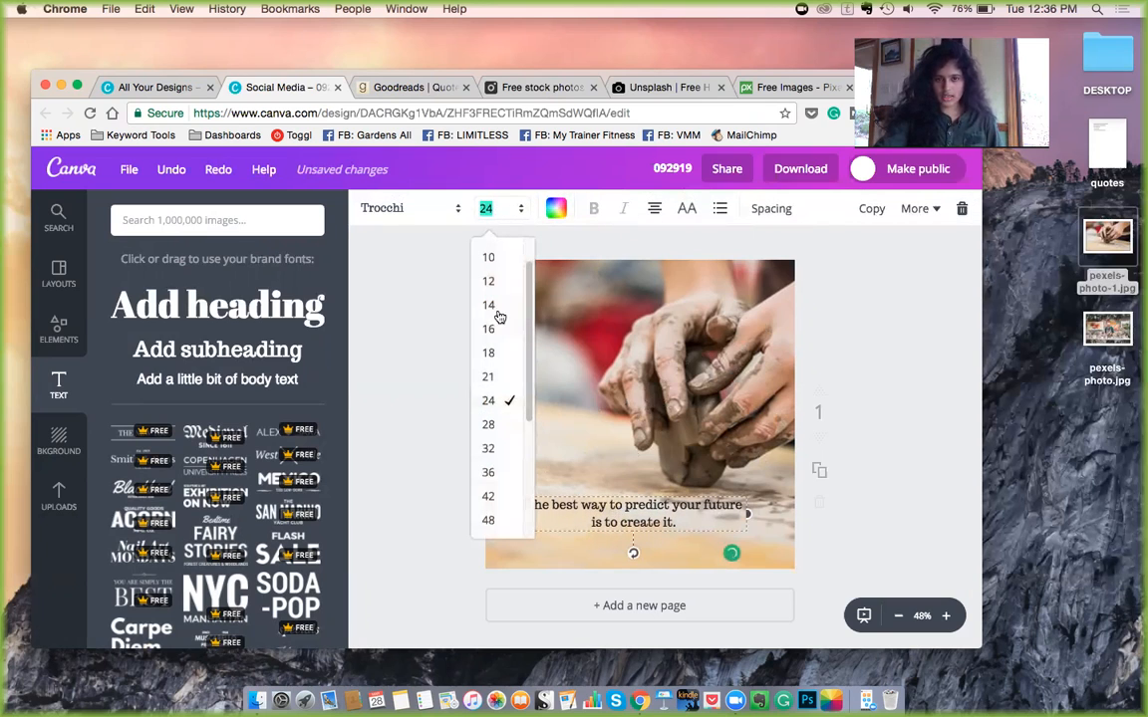
click(488, 424)
click(487, 208)
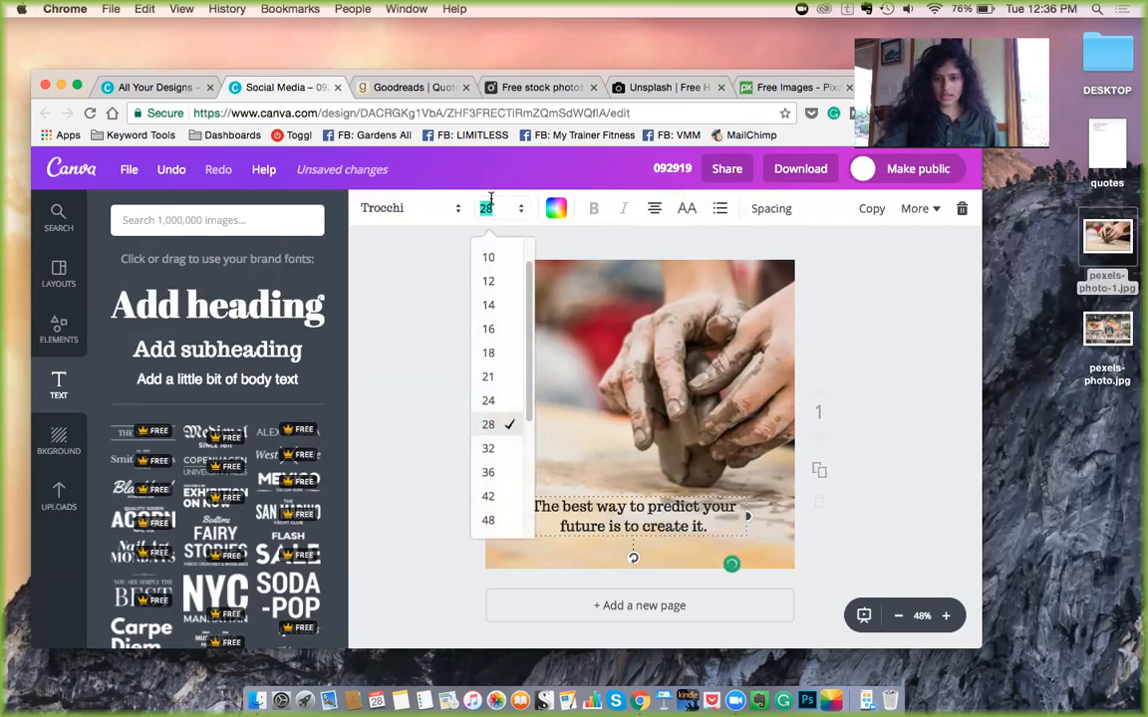
click(412, 373)
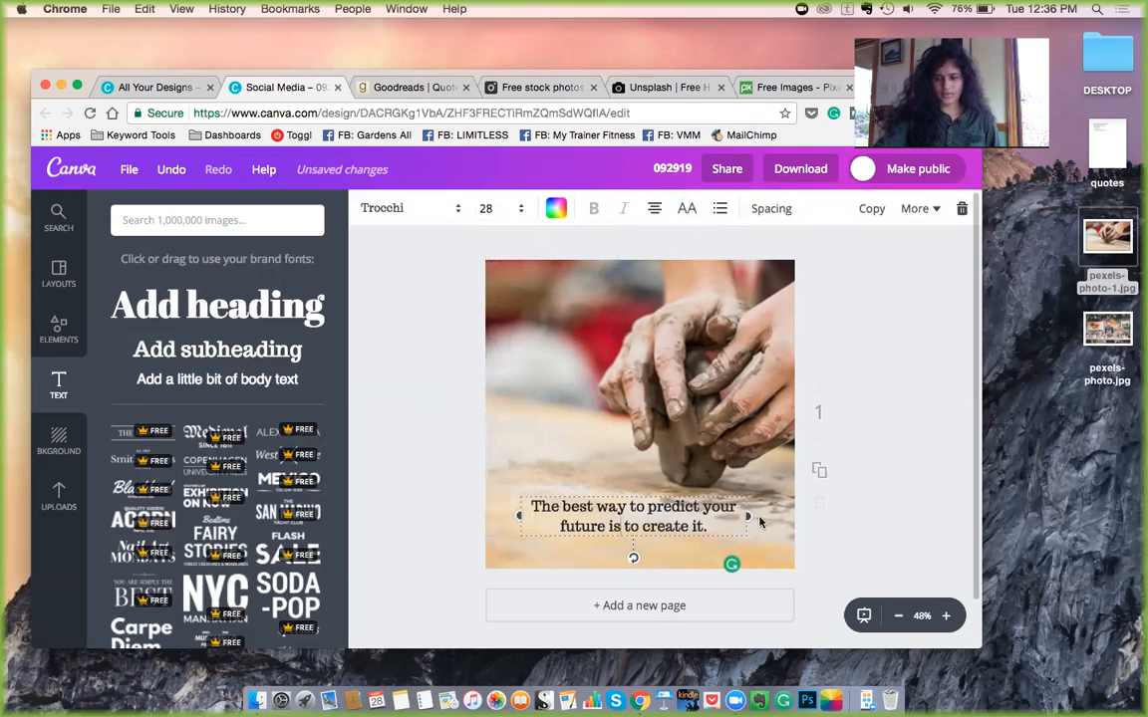
drag(748, 516, 777, 517)
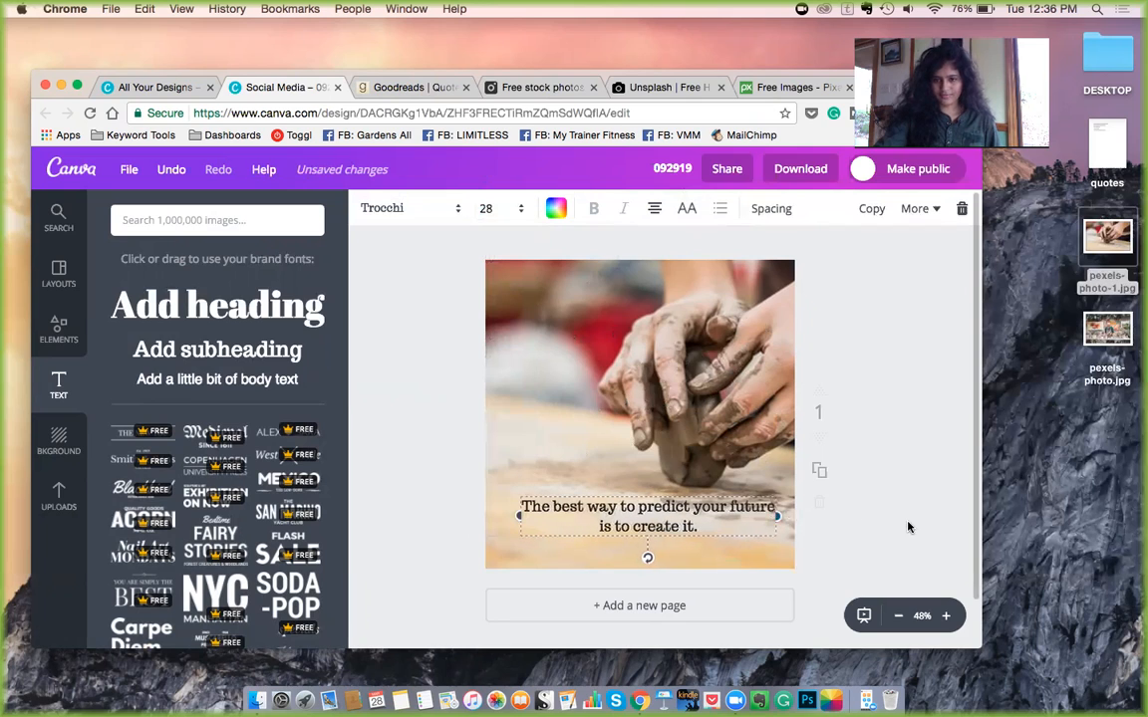
drag(699, 518, 684, 516)
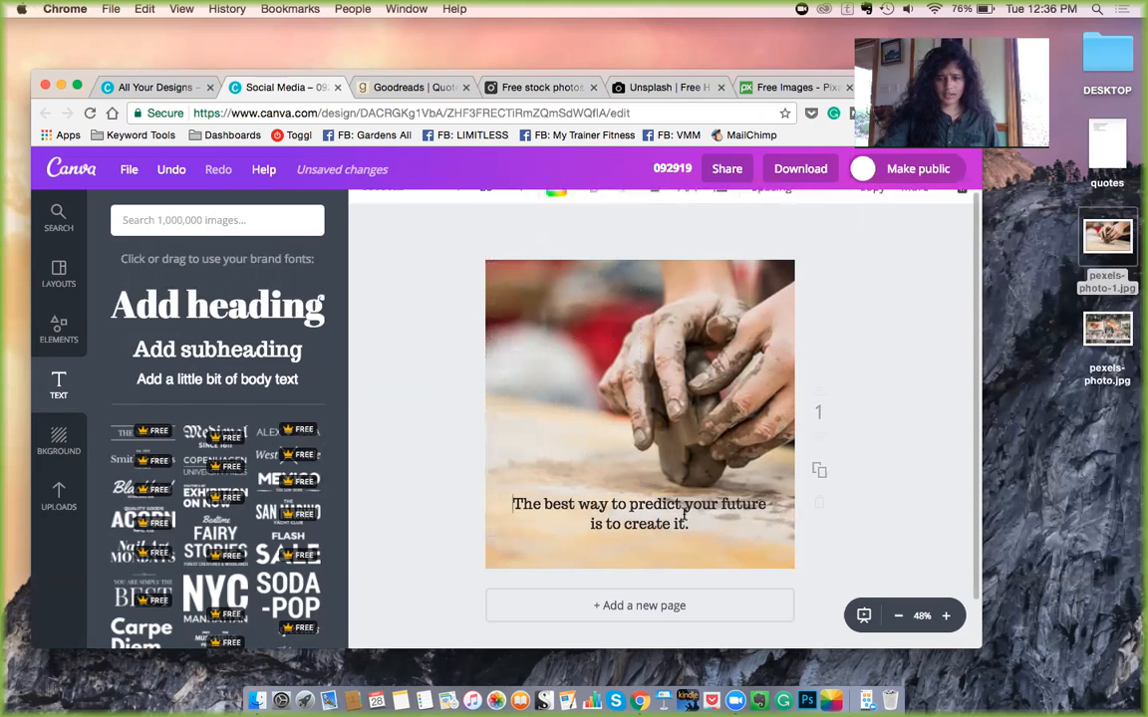
Try the Crafty Girls font on the quote
click(395, 212)
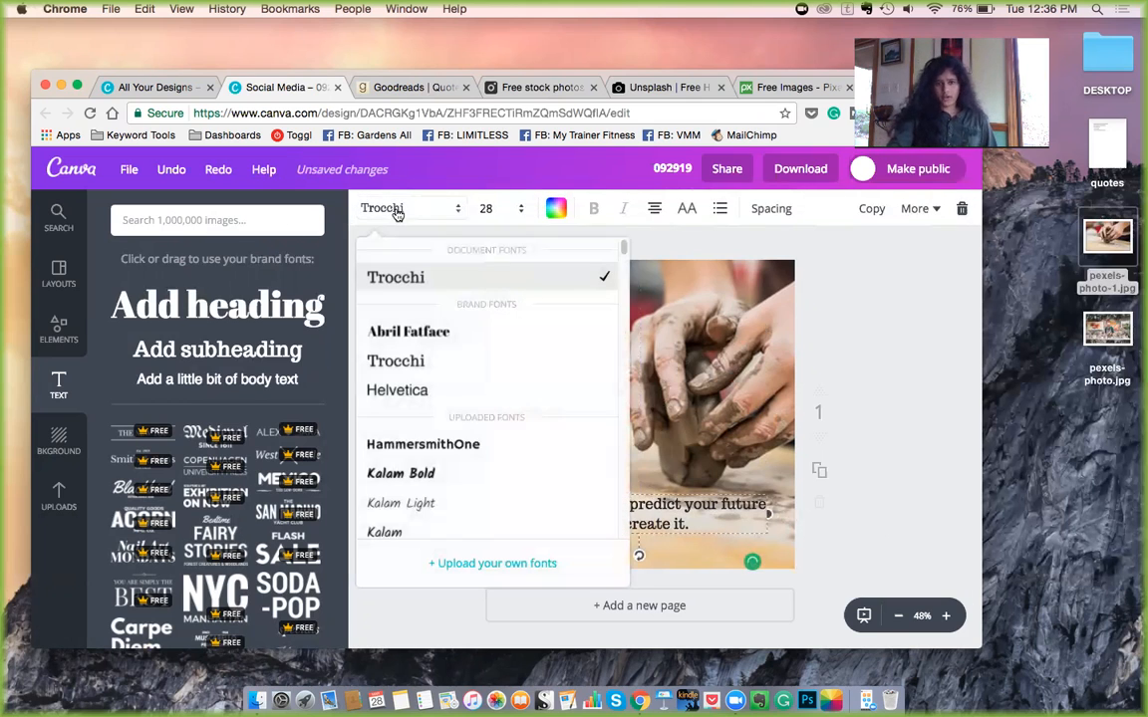
scroll(460, 378, down, 3)
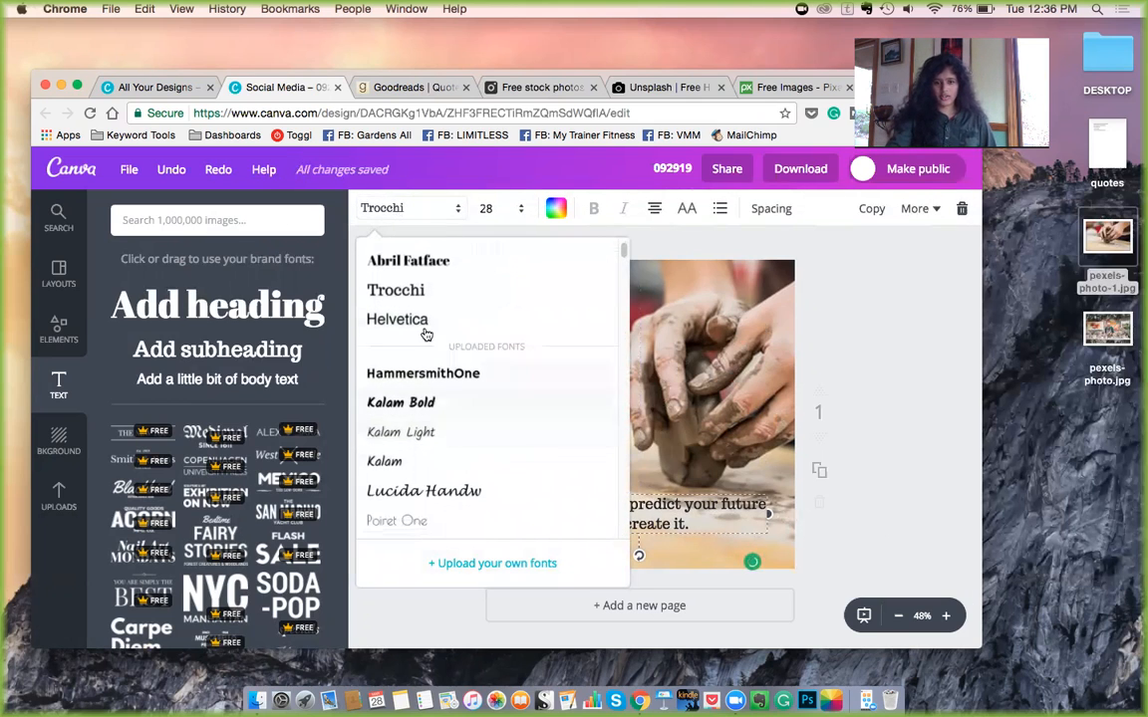
scroll(459, 505, down, 2)
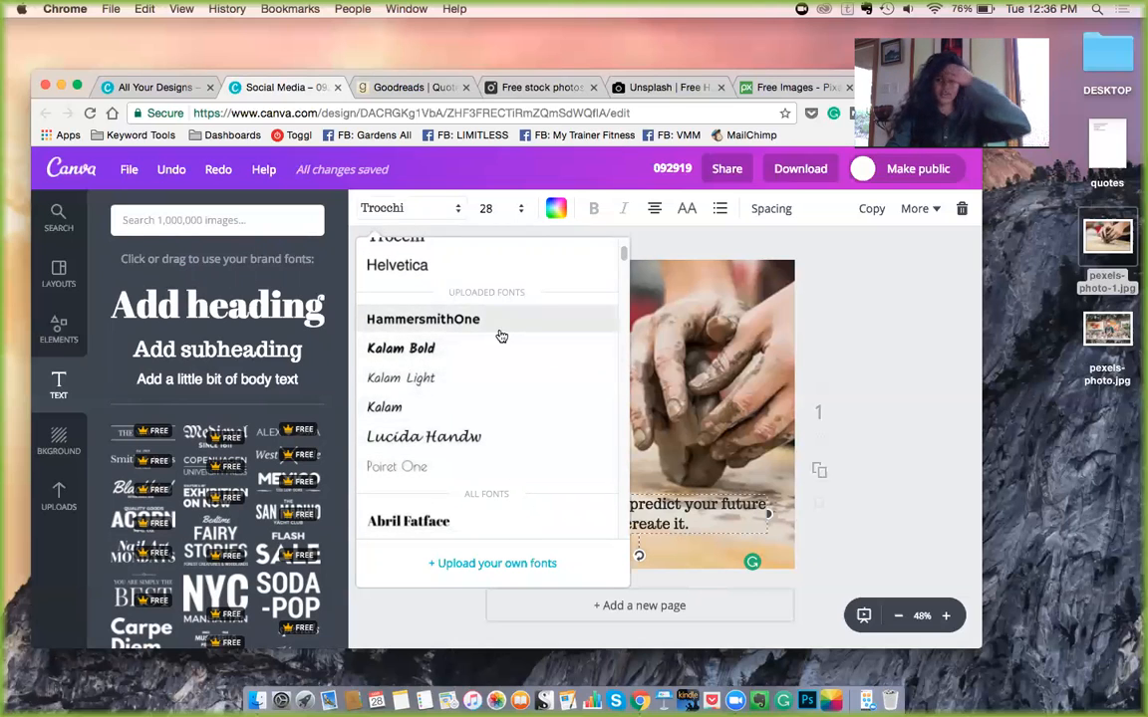
scroll(501, 336, down, 10)
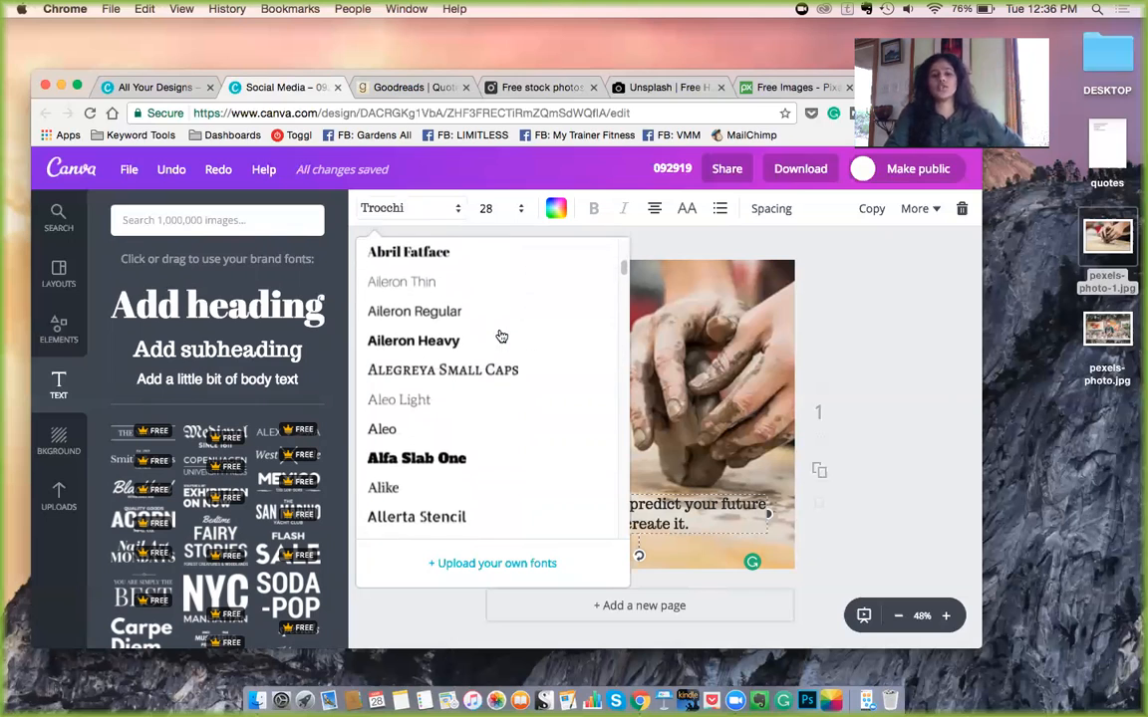
scroll(501, 336, down, 7)
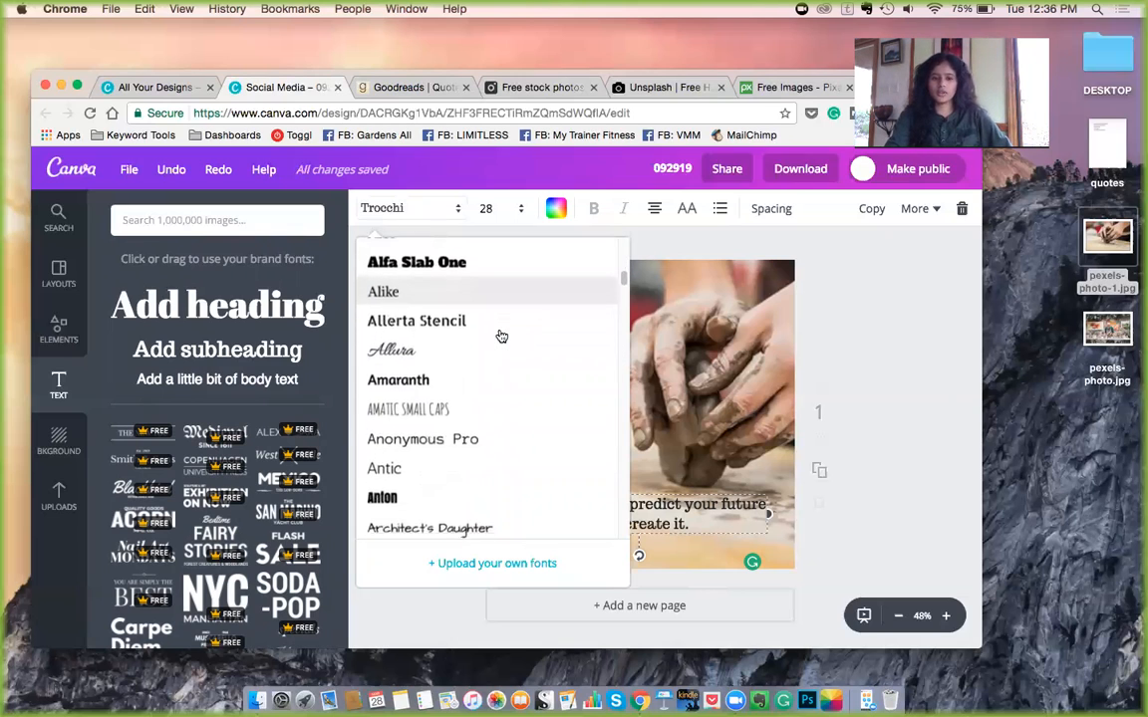
scroll(470, 476, down, 20)
scroll(471, 475, up, 7)
scroll(472, 474, up, 5)
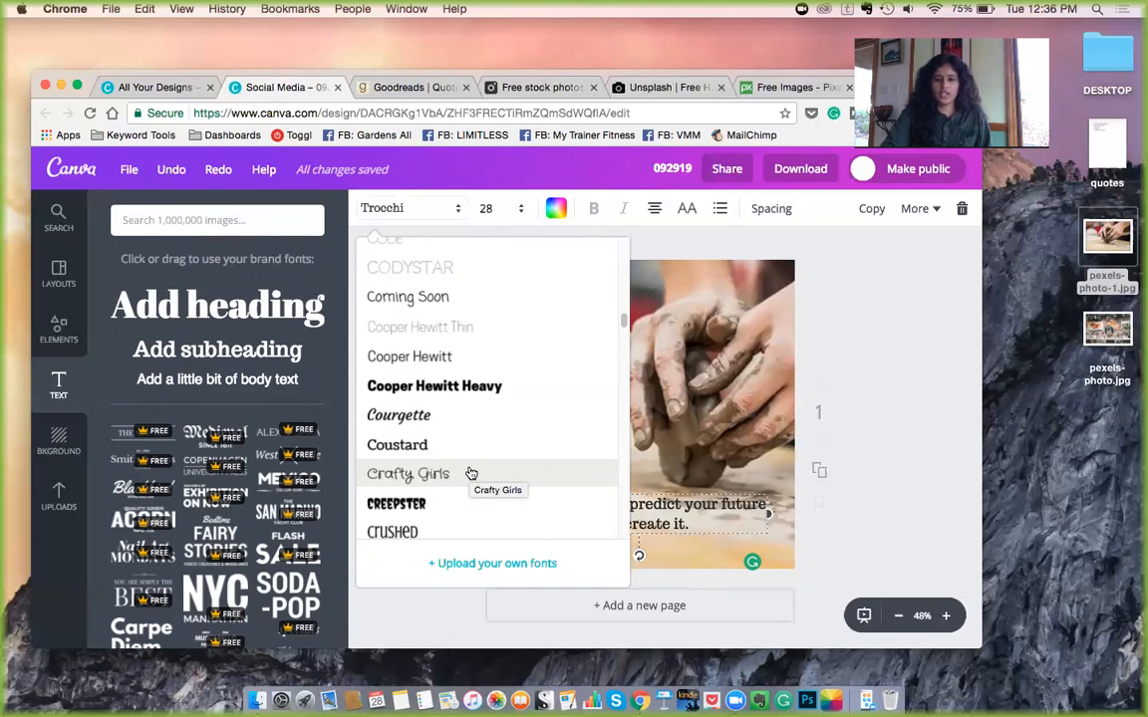
click(471, 474)
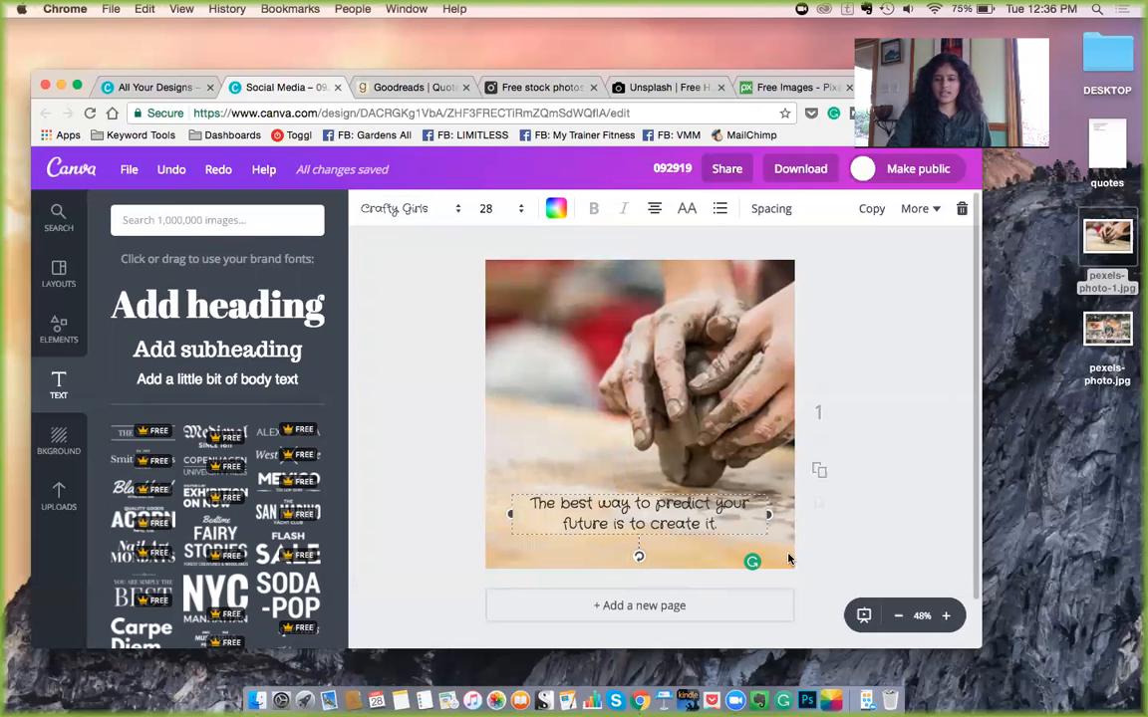
click(456, 546)
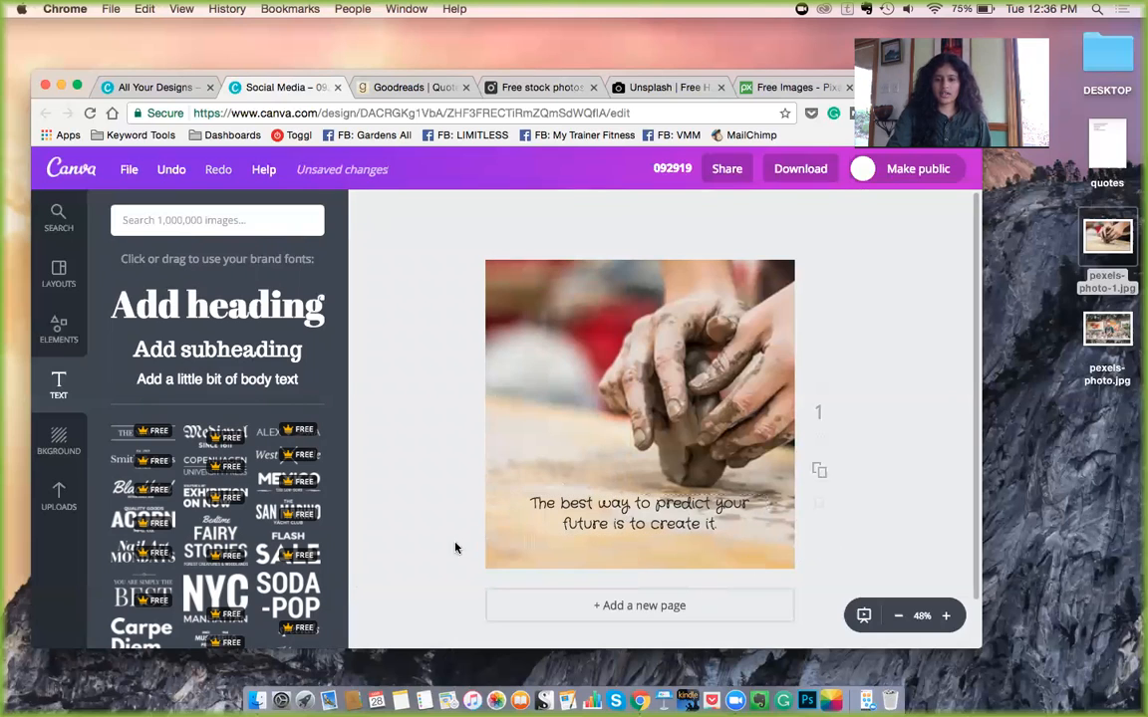
Try the Allura font on the quote at size 48
click(676, 505)
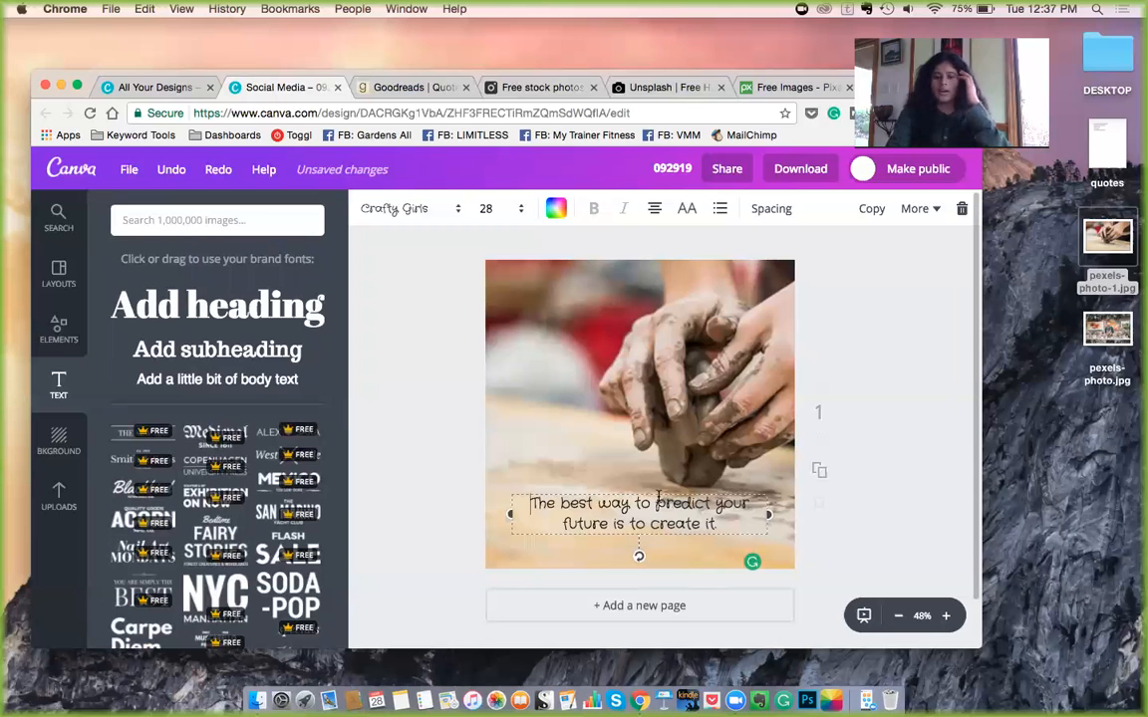
click(435, 210)
scroll(447, 456, down, 10)
scroll(446, 457, down, 2)
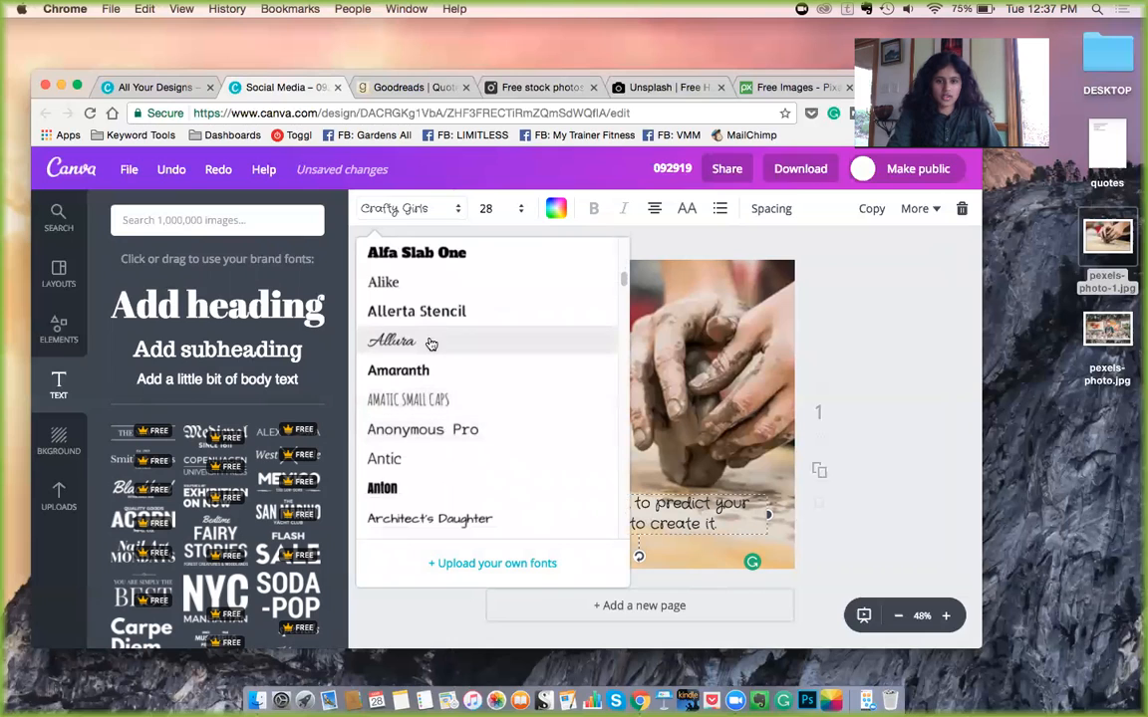
click(430, 340)
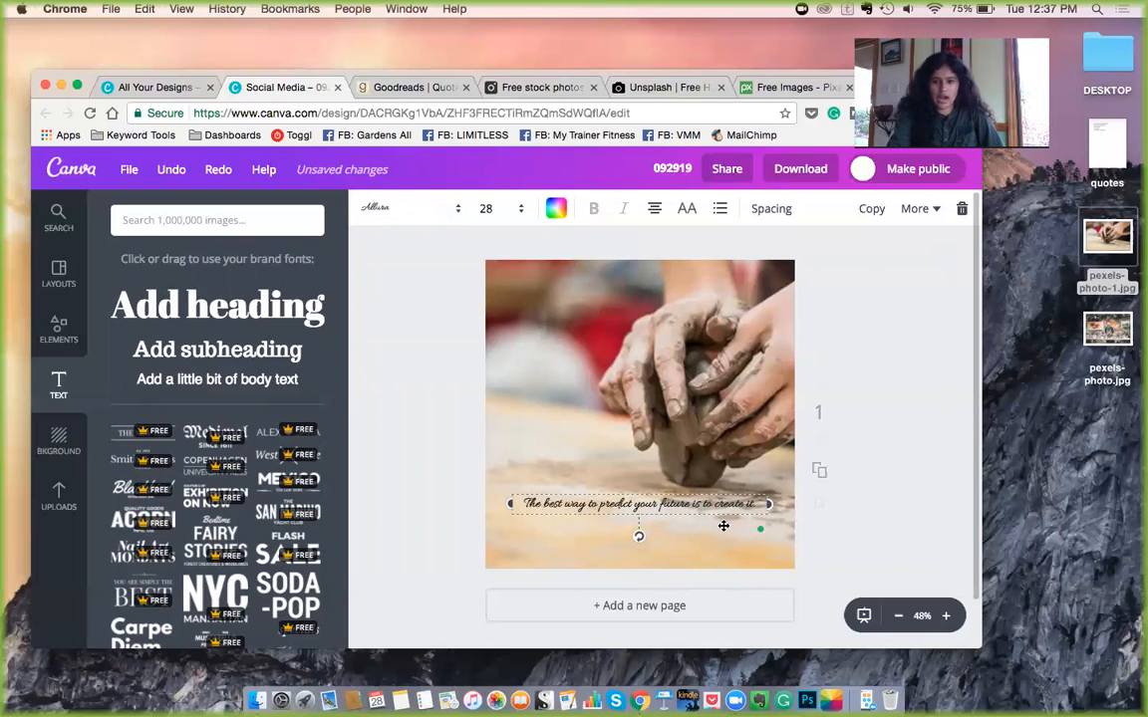
click(488, 208)
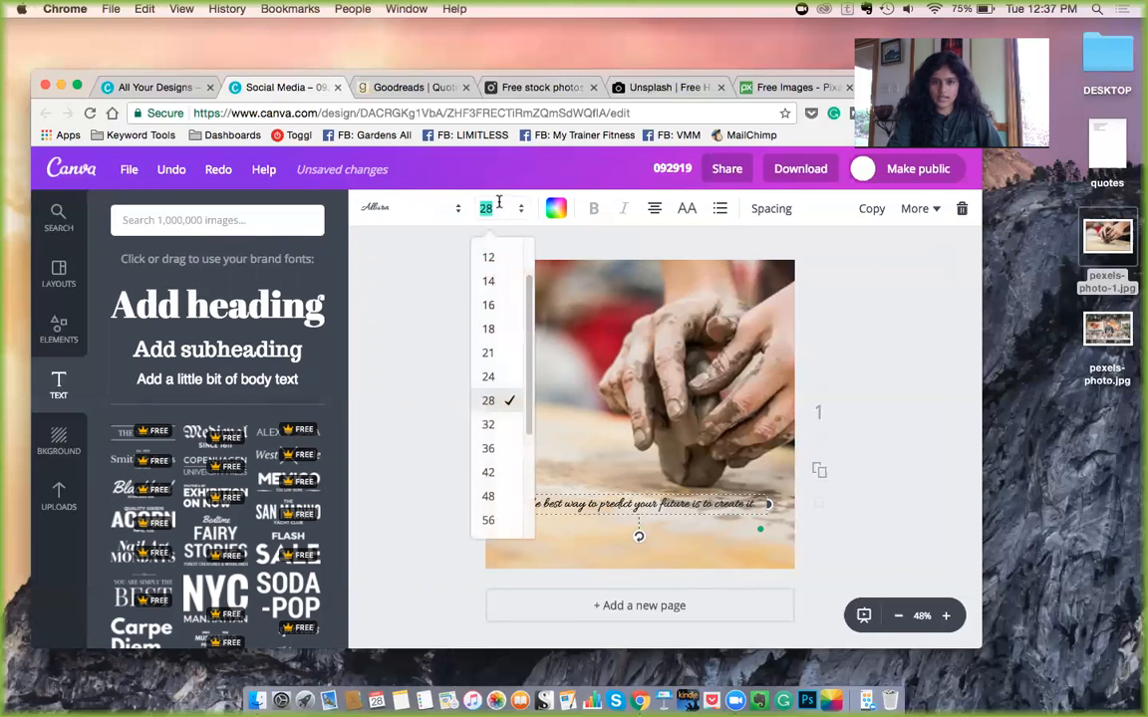
click(491, 500)
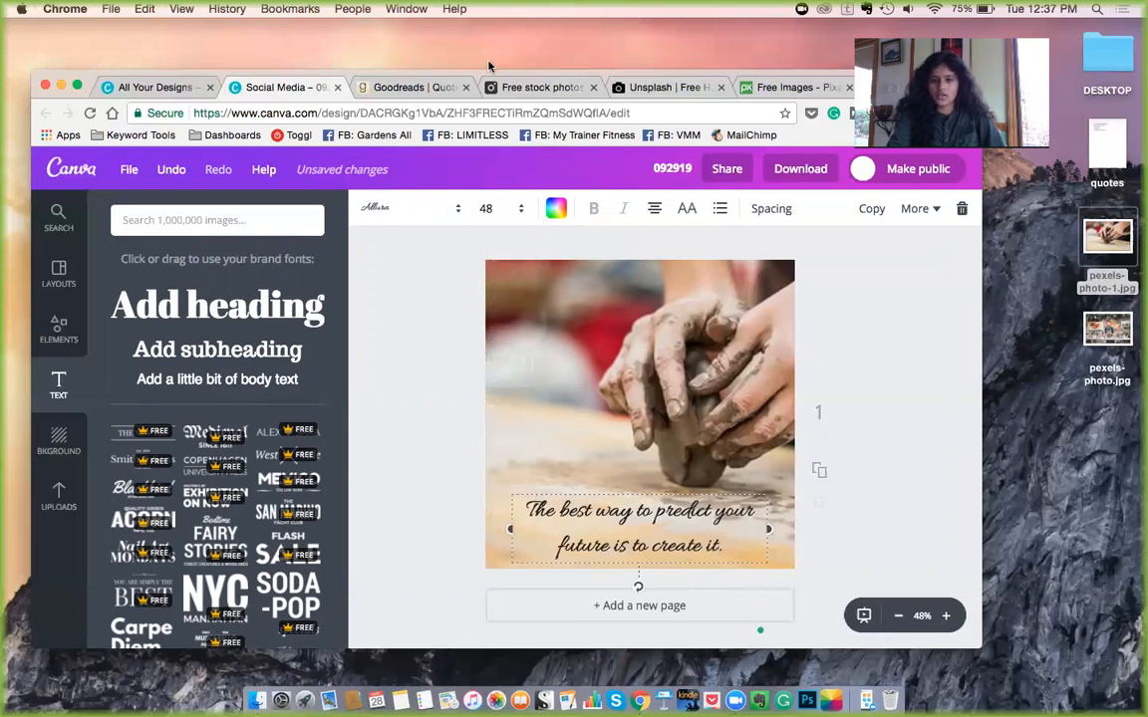
Set the quote's font to Courgette at size 28 and position it near the photo's lower edge
click(385, 214)
scroll(443, 438, down, 10)
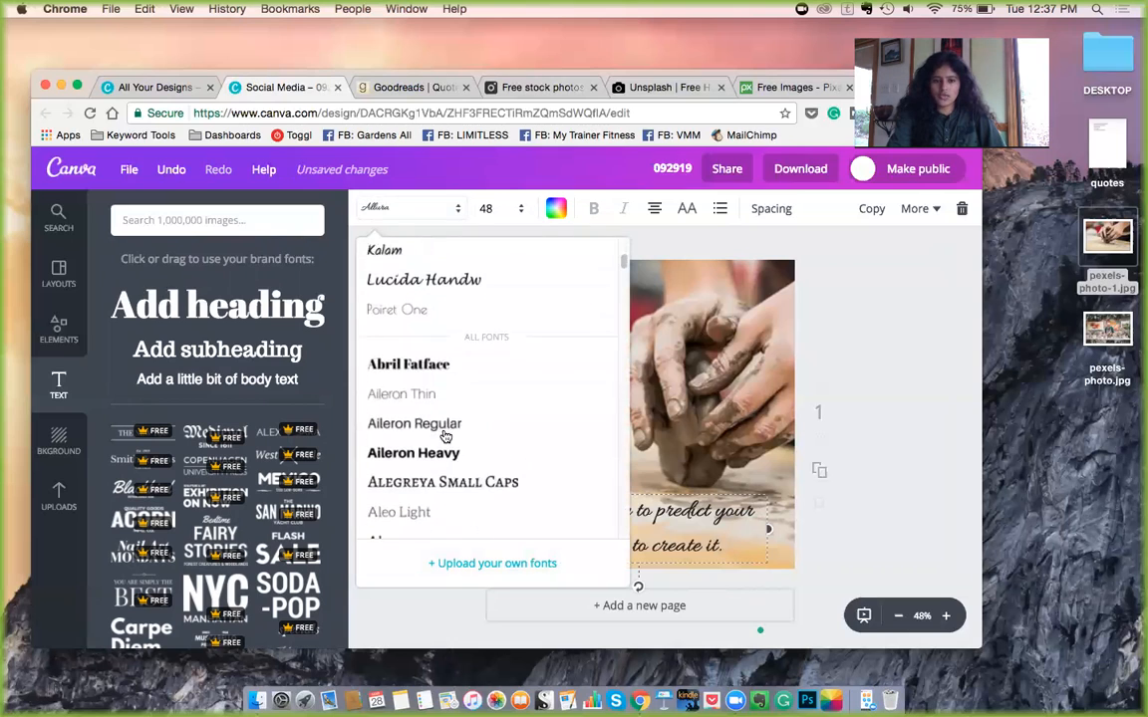
scroll(445, 436, down, 12)
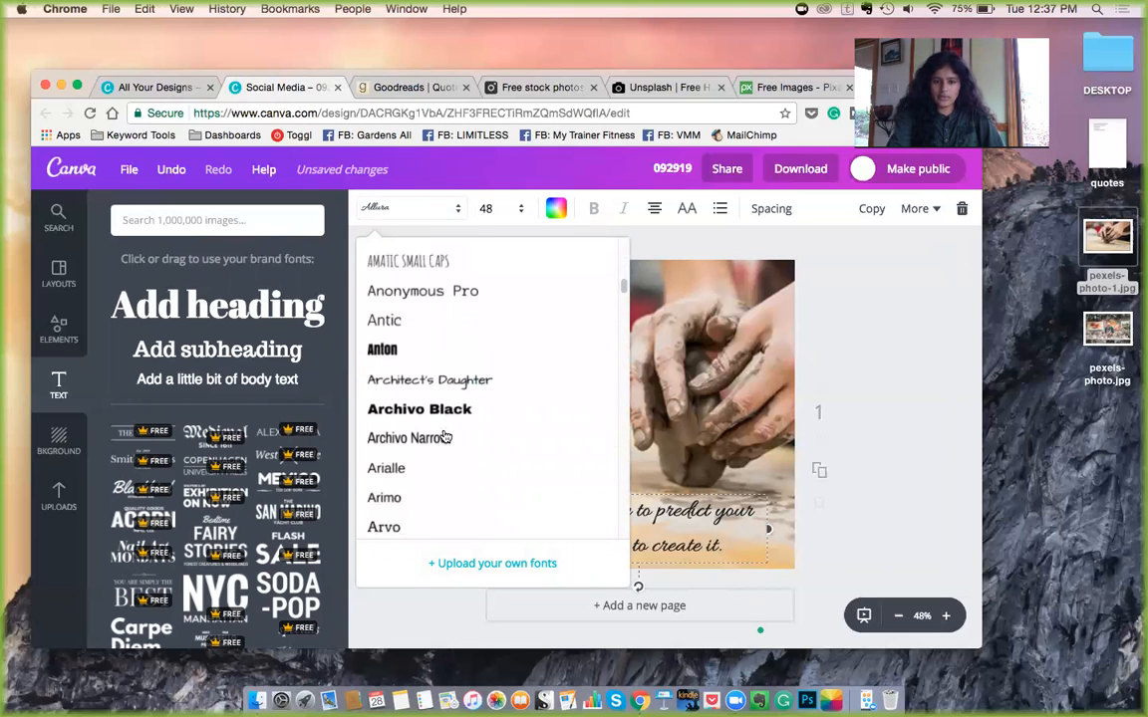
scroll(444, 435, down, 8)
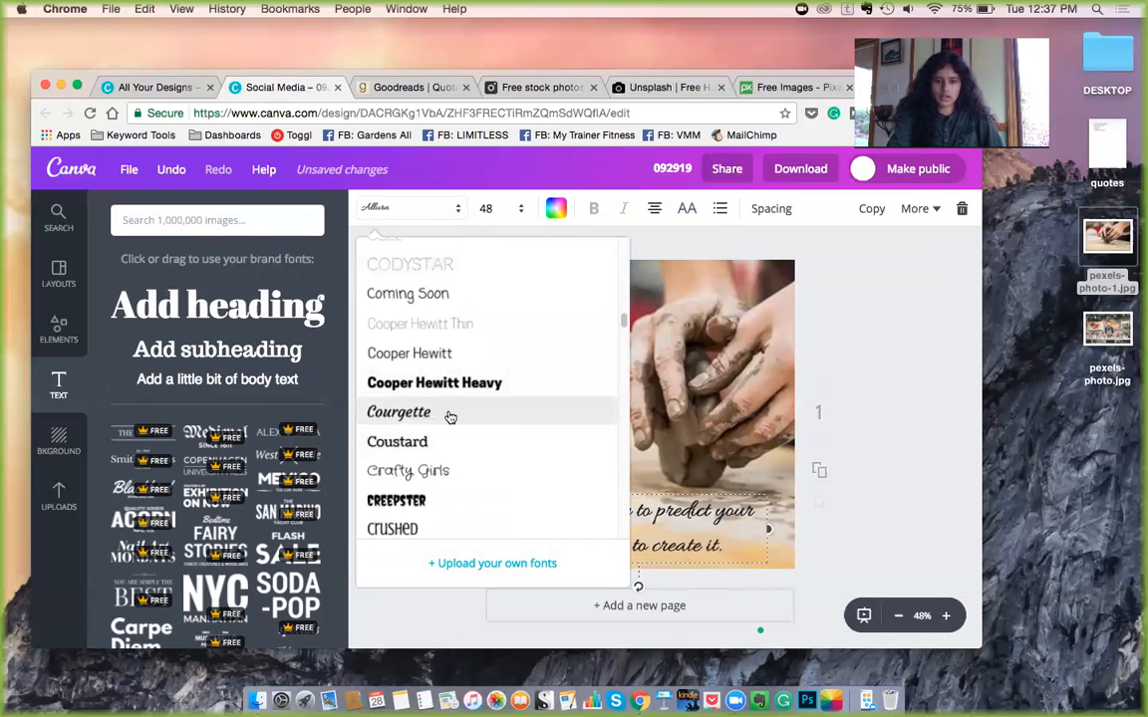
click(448, 415)
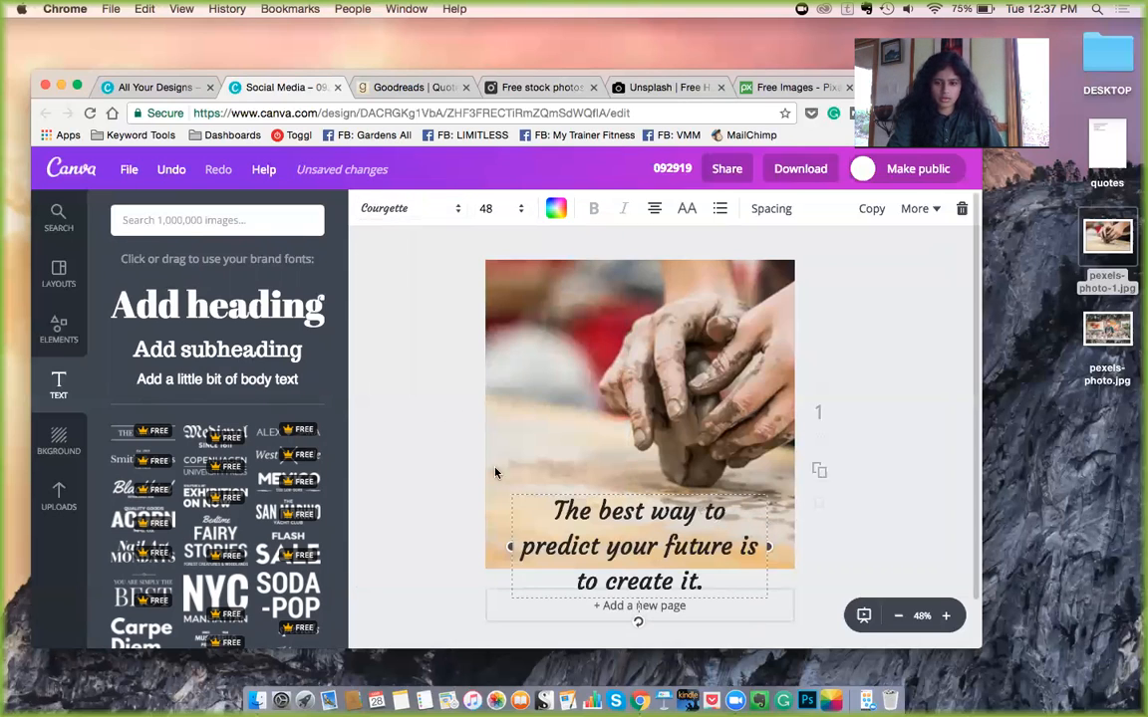
drag(602, 543, 602, 522)
click(498, 208)
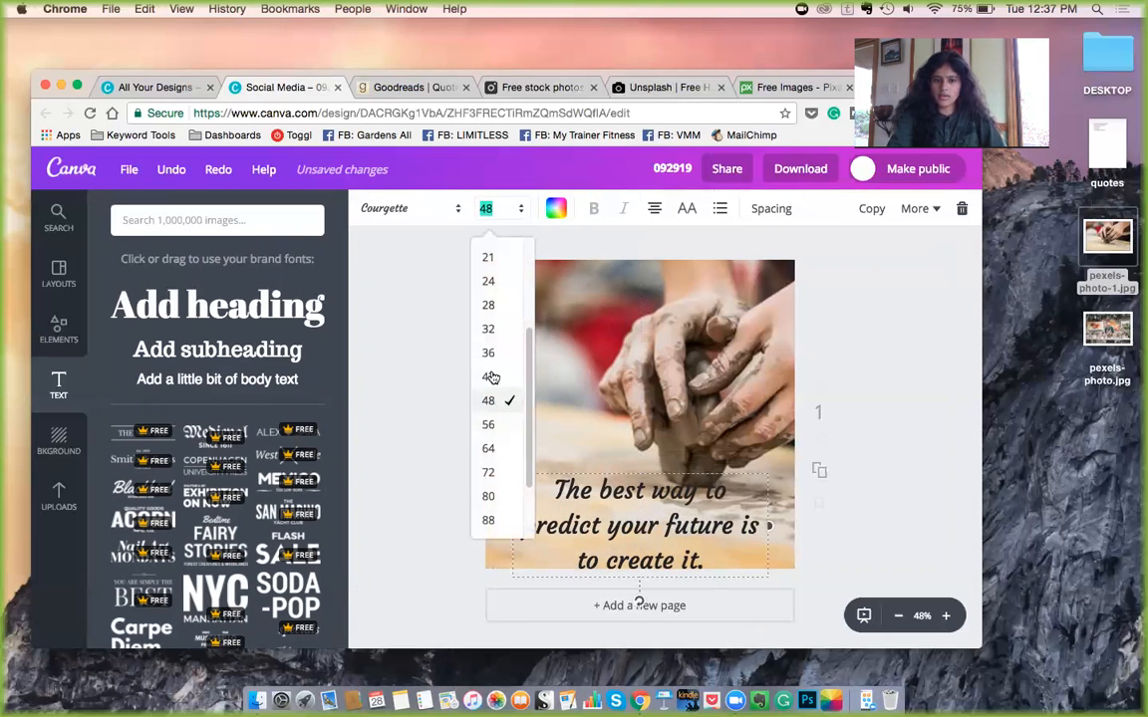
click(489, 305)
drag(629, 489, 629, 525)
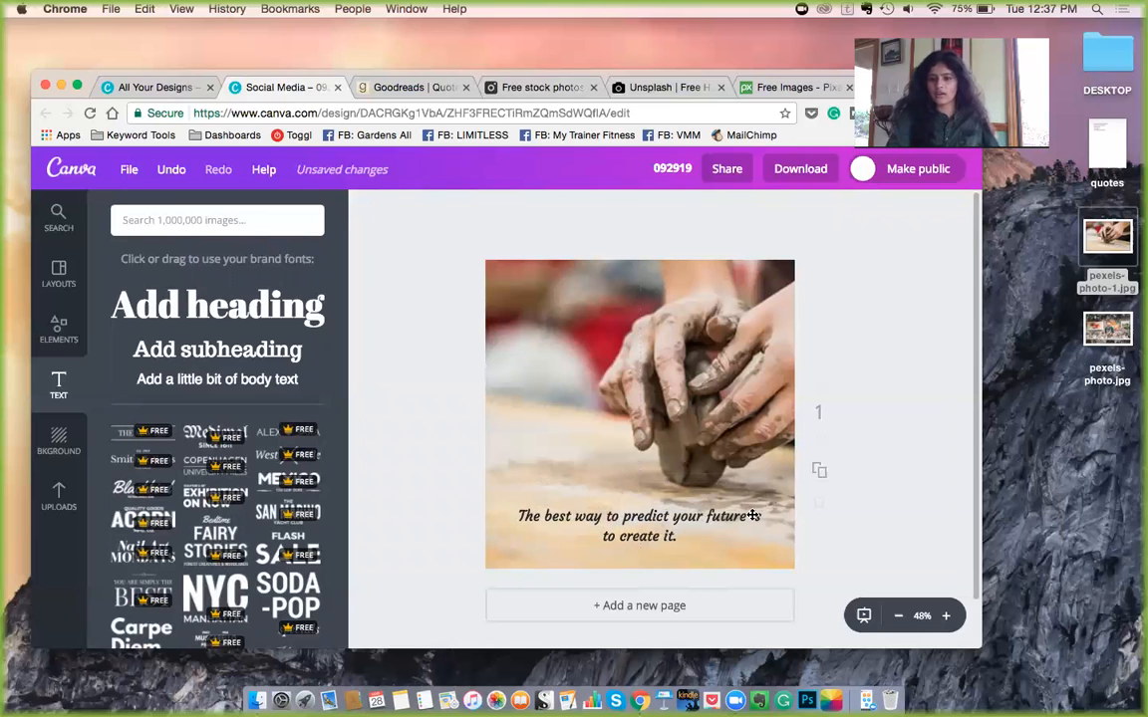
Insert a line break before "is to create it." in the quote and move the text slightly up
click(753, 516)
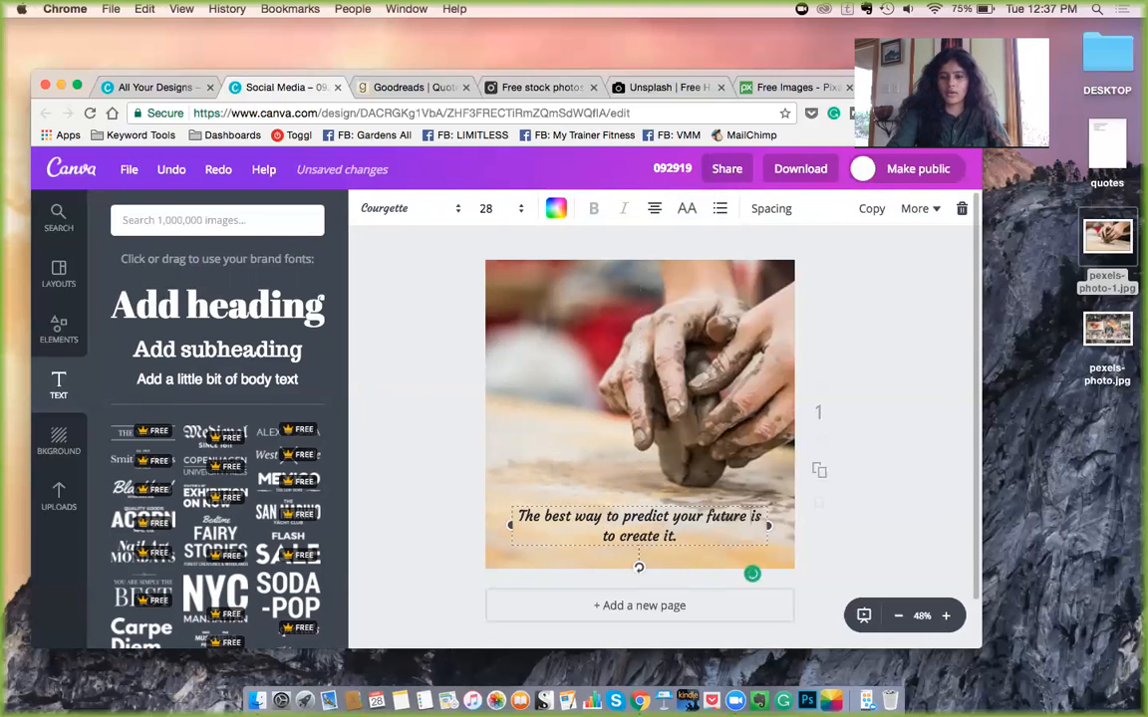
key(Return)
drag(669, 517, 670, 507)
Set the quote's font size to 32, widen its text box to keep it on two lines, and recentre it
click(493, 212)
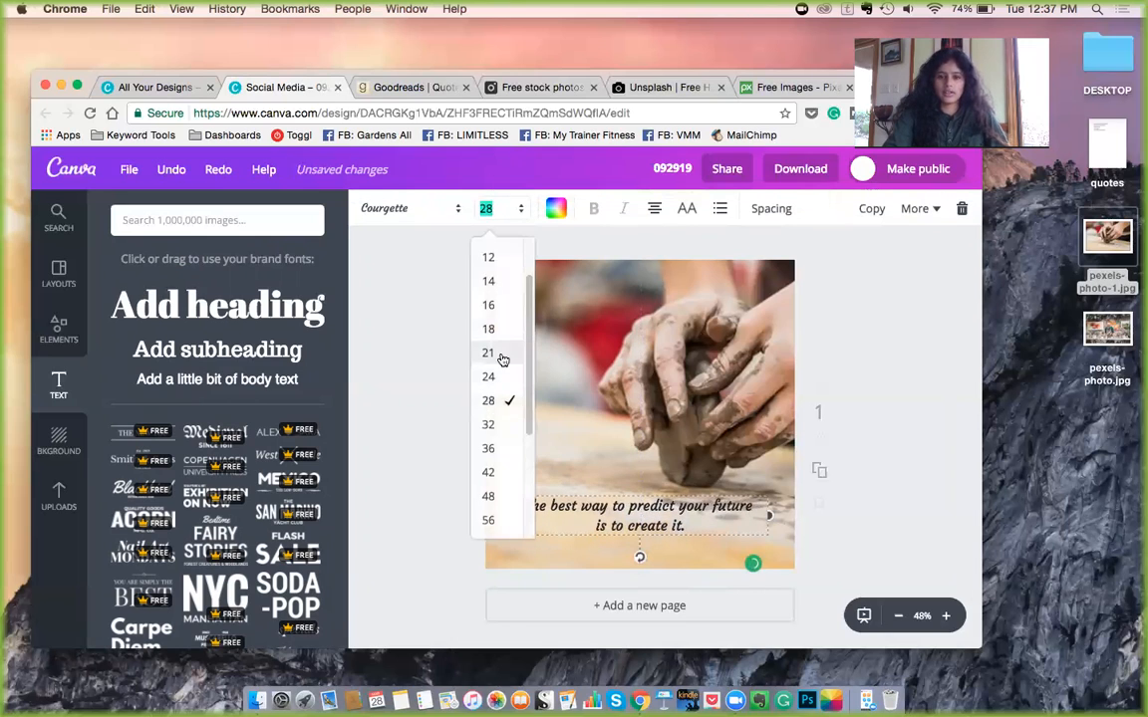
click(497, 430)
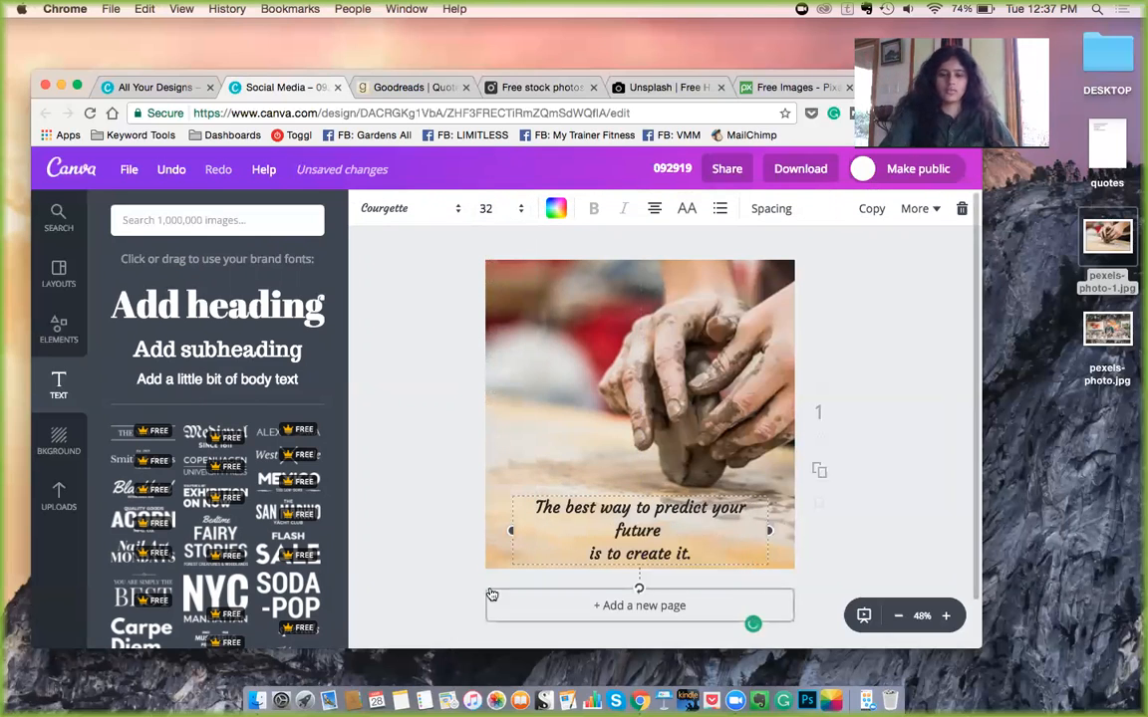
drag(511, 530, 479, 528)
drag(601, 517, 614, 515)
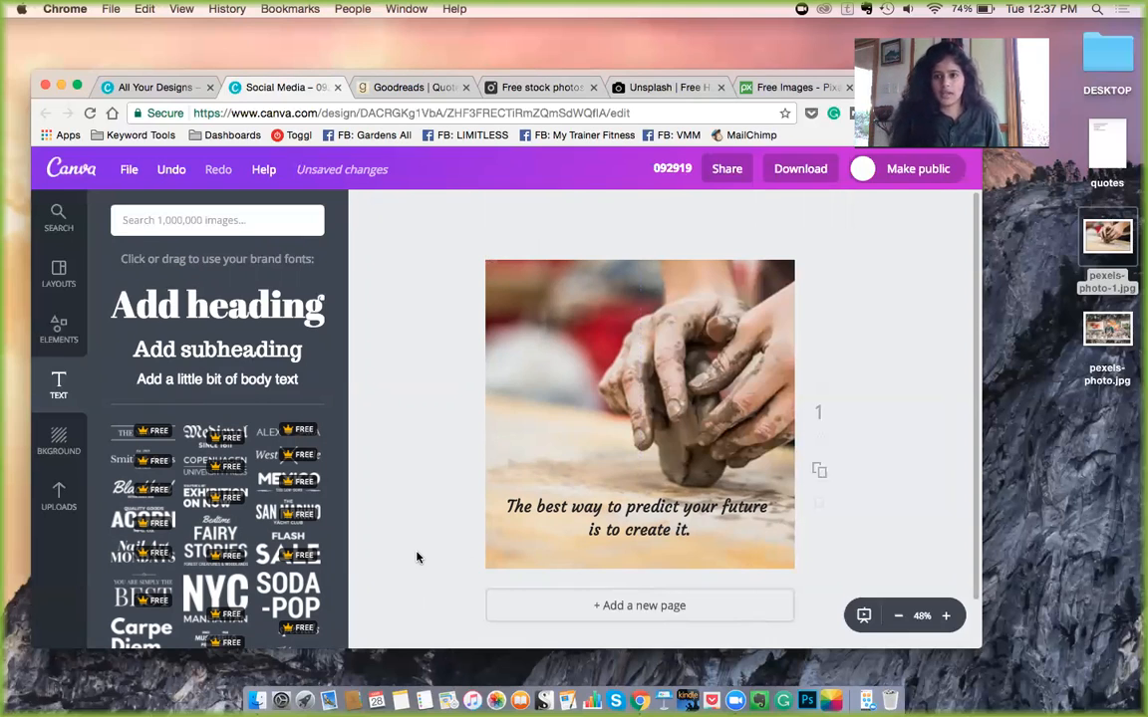
Browse the available fonts for an alternative to Courgette for the quote
click(670, 508)
click(427, 210)
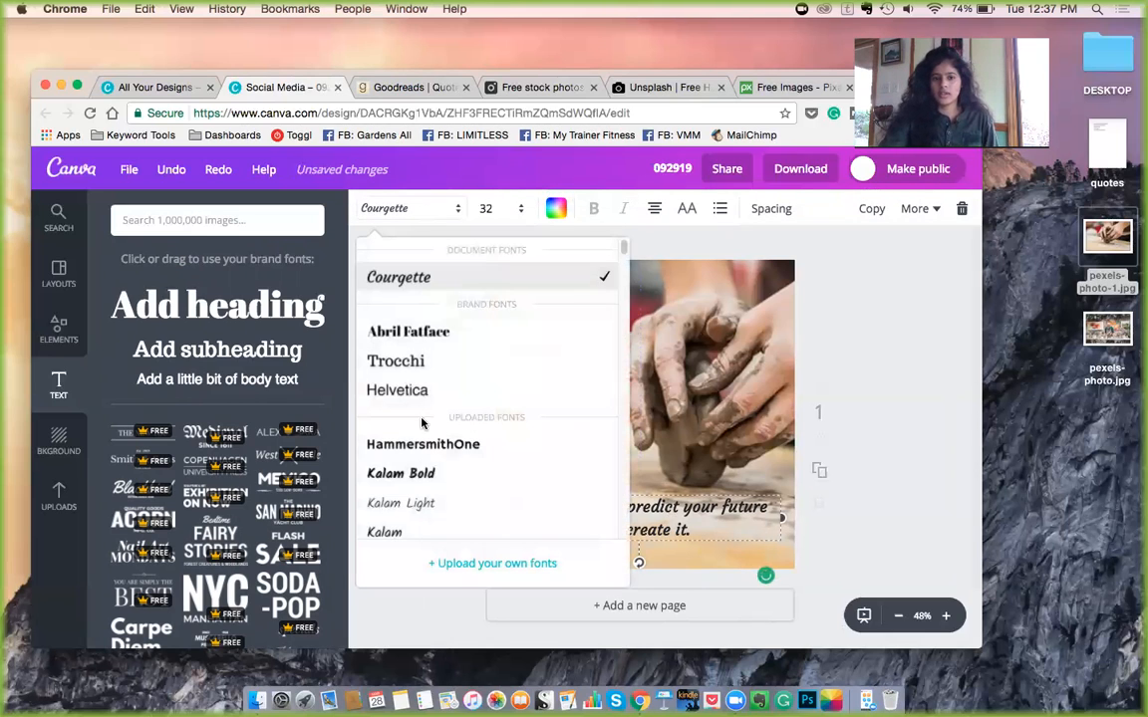
scroll(422, 469, down, 3)
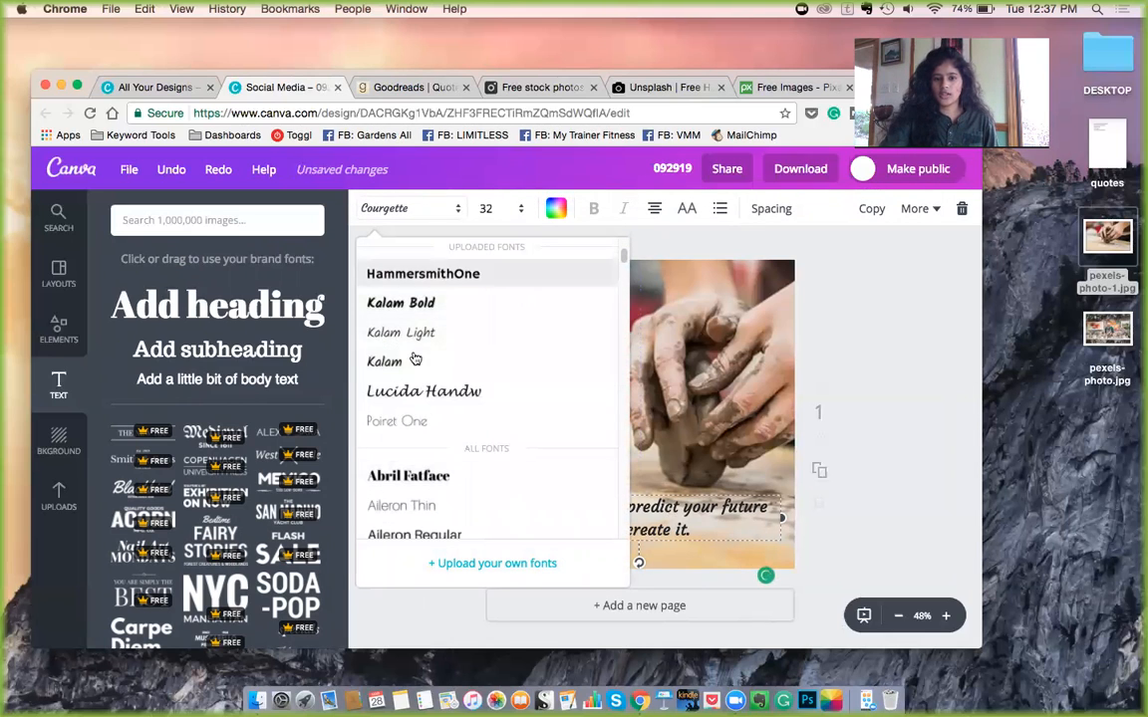
scroll(492, 401, down, 10)
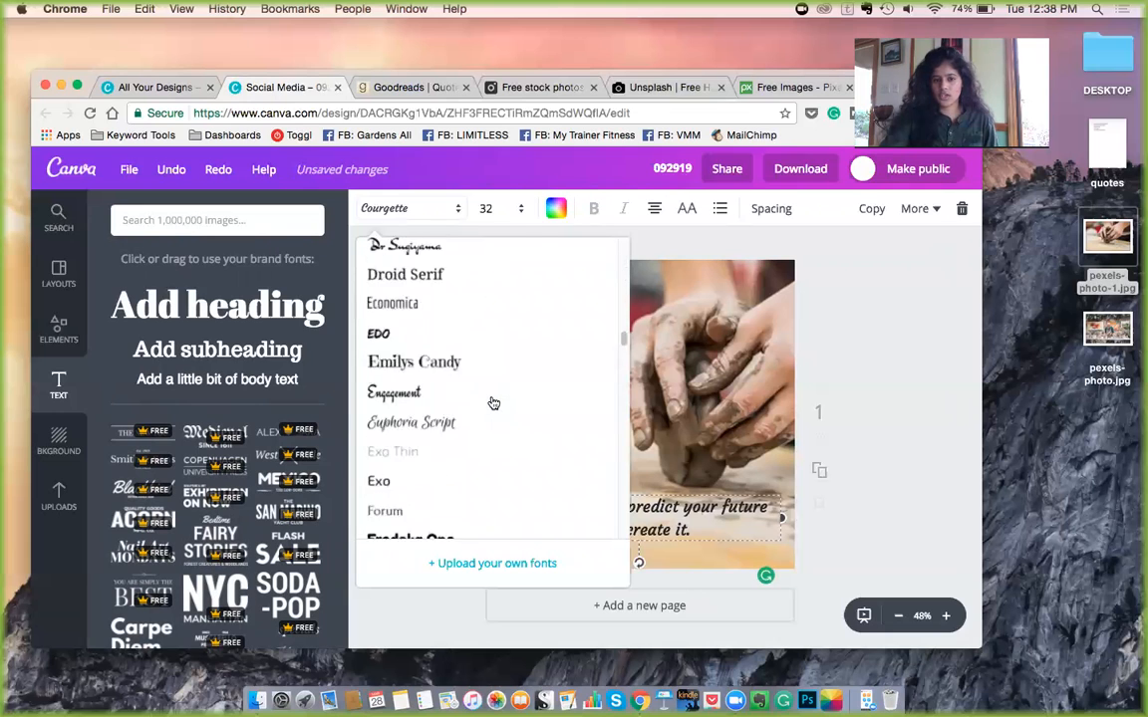
scroll(491, 401, down, 15)
scroll(492, 402, up, 8)
scroll(492, 403, up, 10)
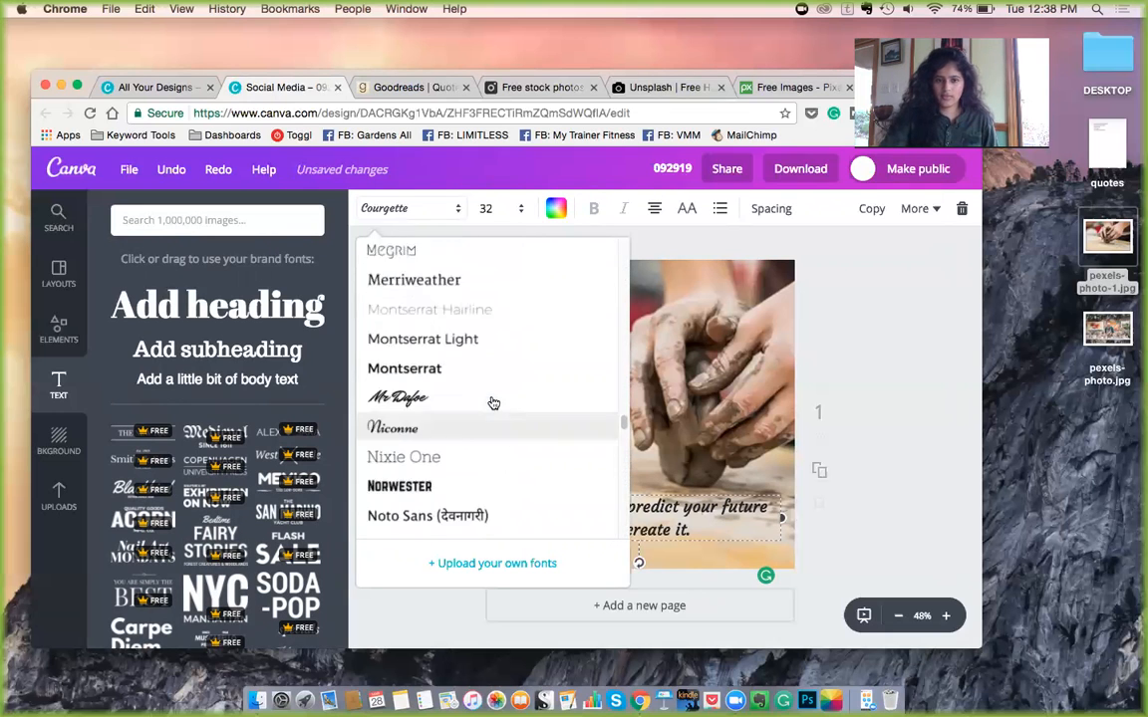
click(861, 364)
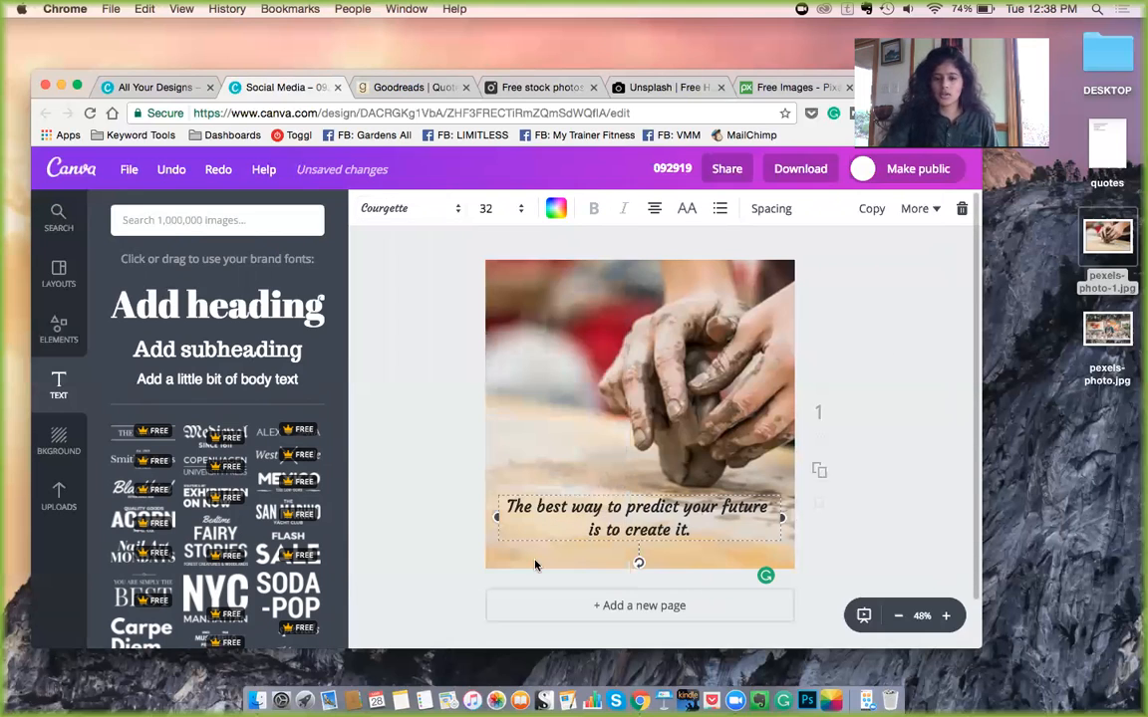
Move the quote slightly up on the photo and copy its author's name from the Goodreads page
click(417, 561)
drag(662, 528, 665, 519)
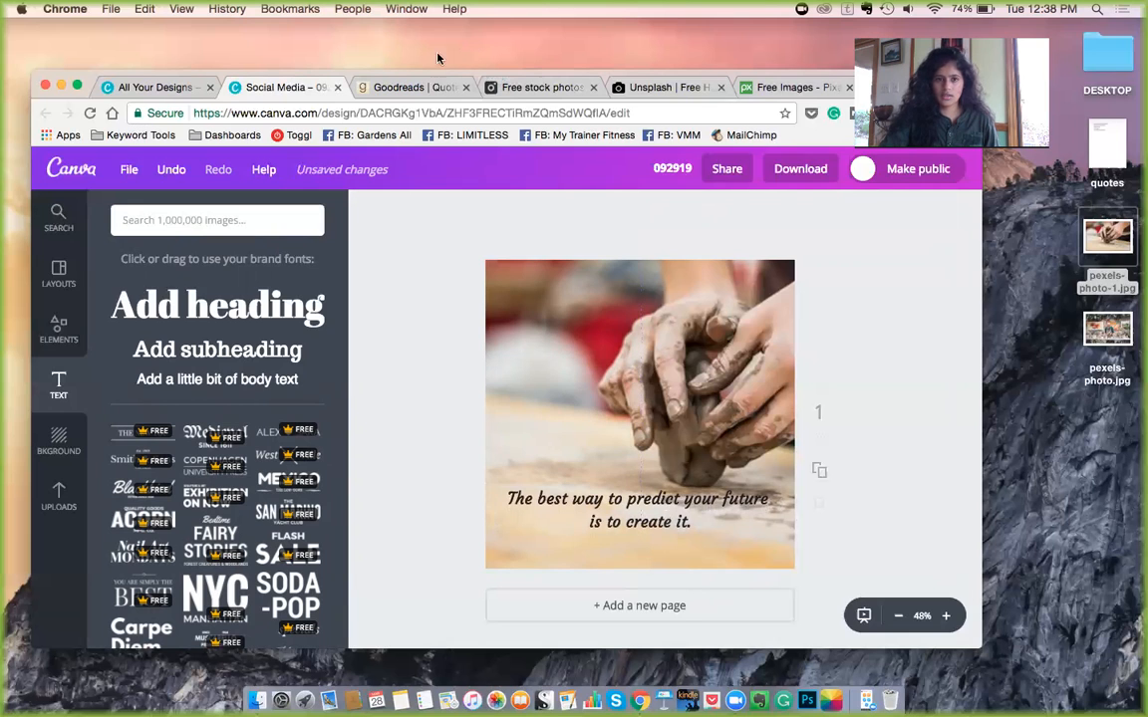
click(404, 87)
drag(262, 396, 181, 396)
key(super+c)
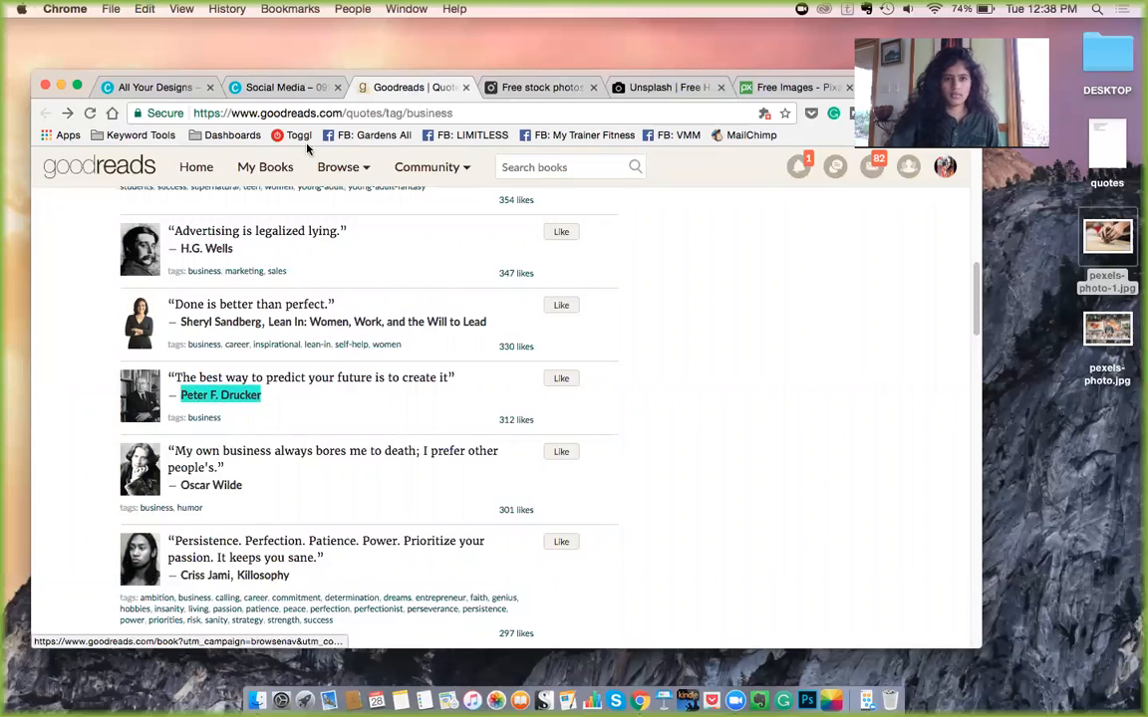
Return to the Canva design and add a body text just below the quote with the copied author's name
click(289, 88)
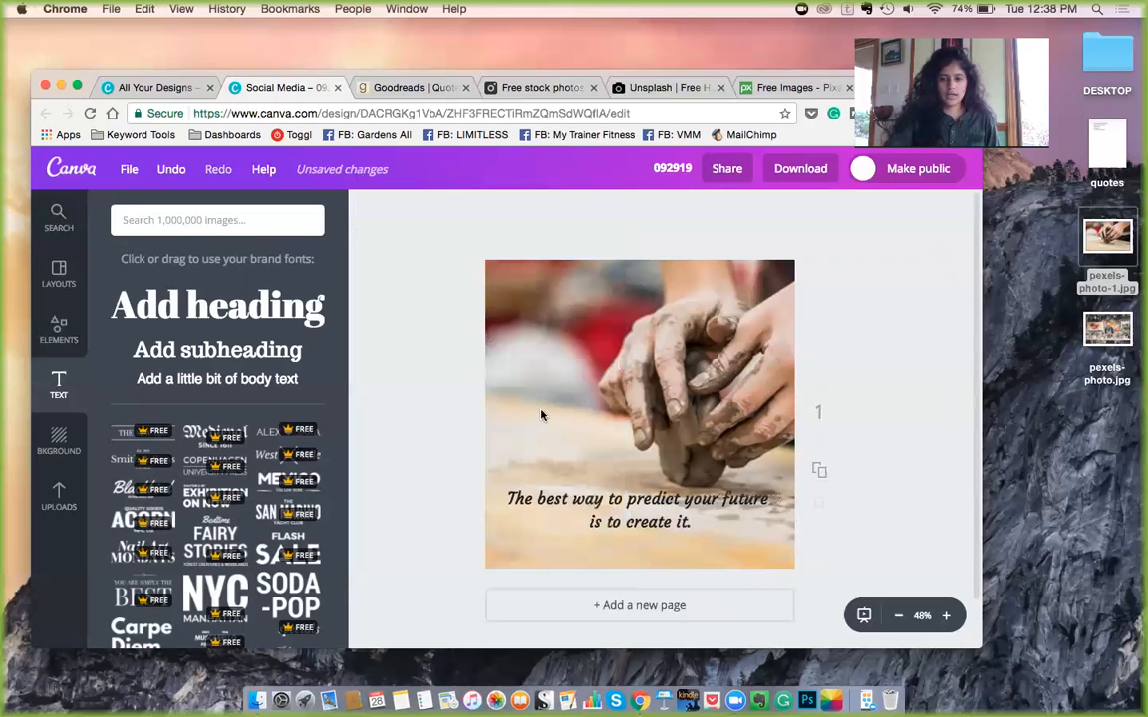
click(196, 382)
drag(583, 377, 644, 535)
key(super+v)
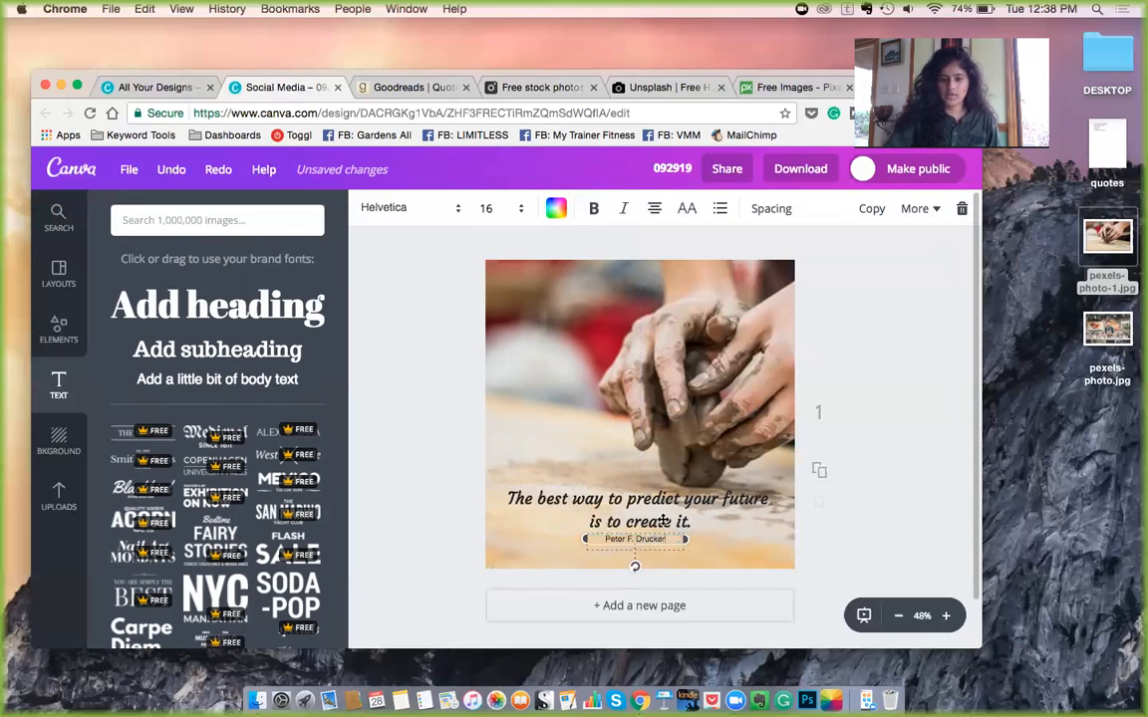
Set the author's name to Courgette at size 18 and centre it beneath the quote
click(453, 217)
scroll(449, 374, down, 10)
scroll(448, 369, down, 8)
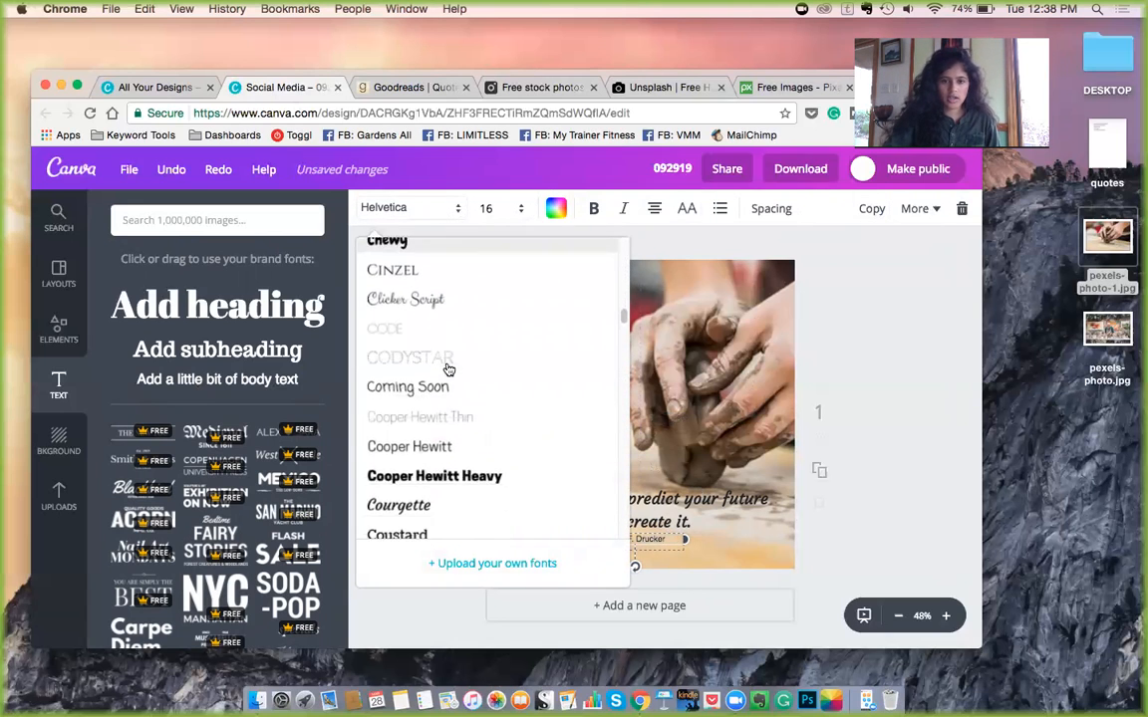
scroll(449, 370, down, 3)
click(442, 330)
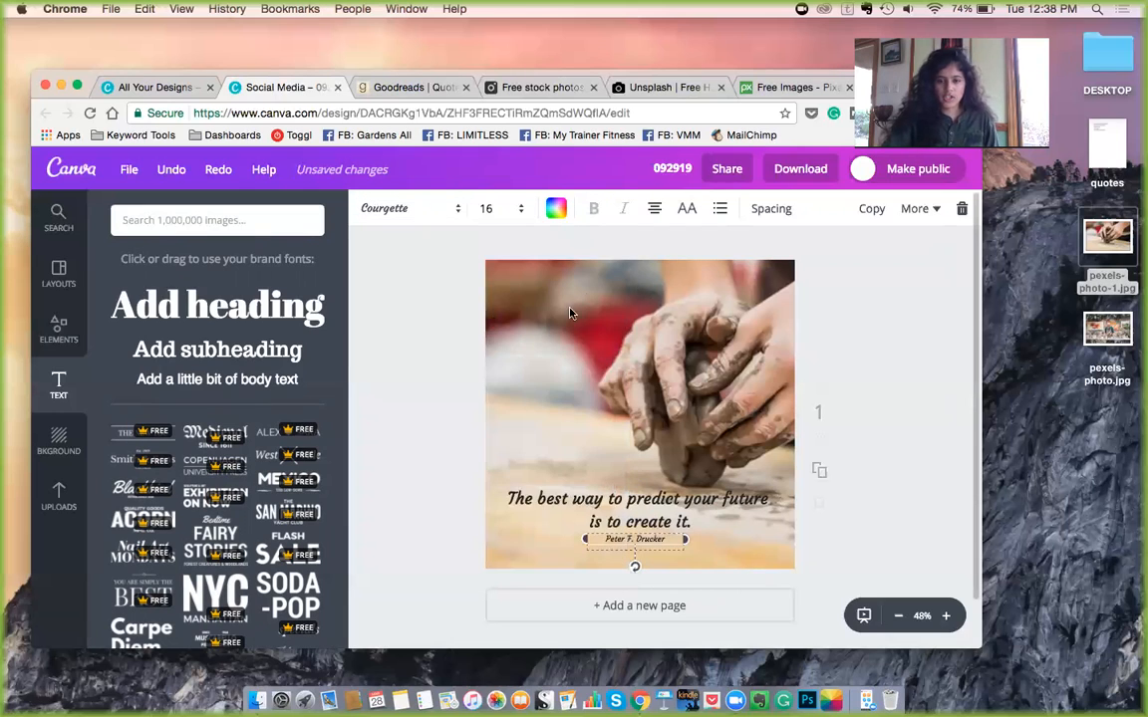
click(490, 209)
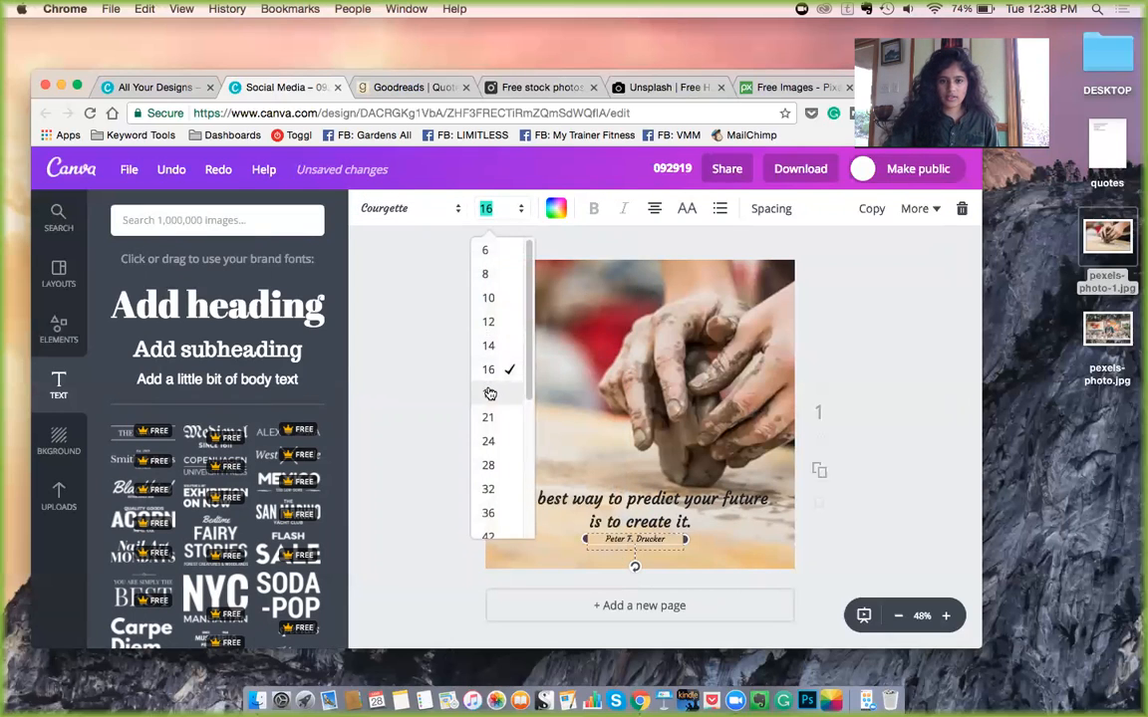
click(490, 393)
click(386, 463)
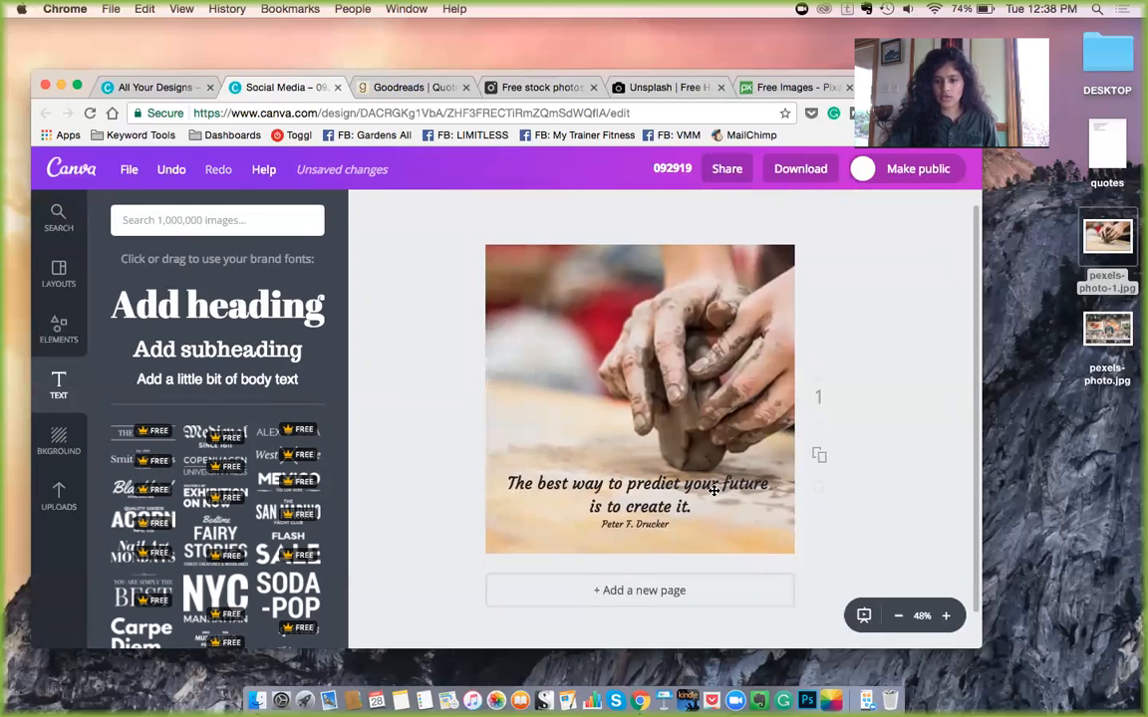
drag(646, 522, 651, 522)
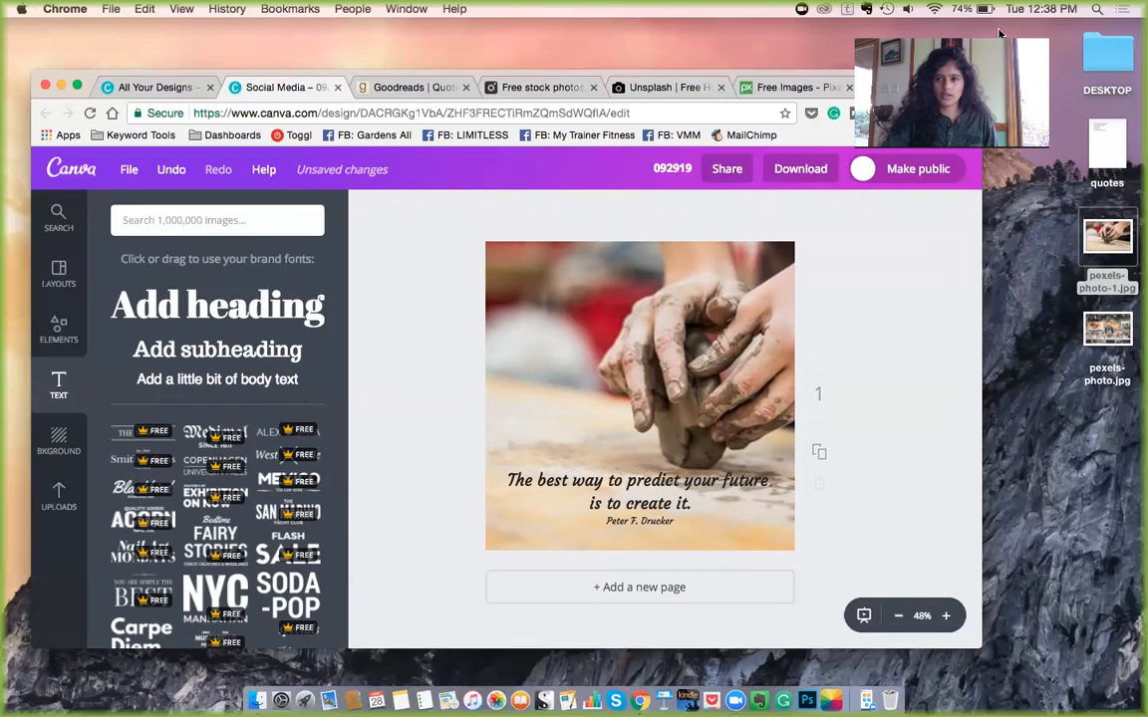
View the vitalmediamarketing.com home page in a new tab, decline its push notifications, and close the tab
key(super+t)
text(vit)
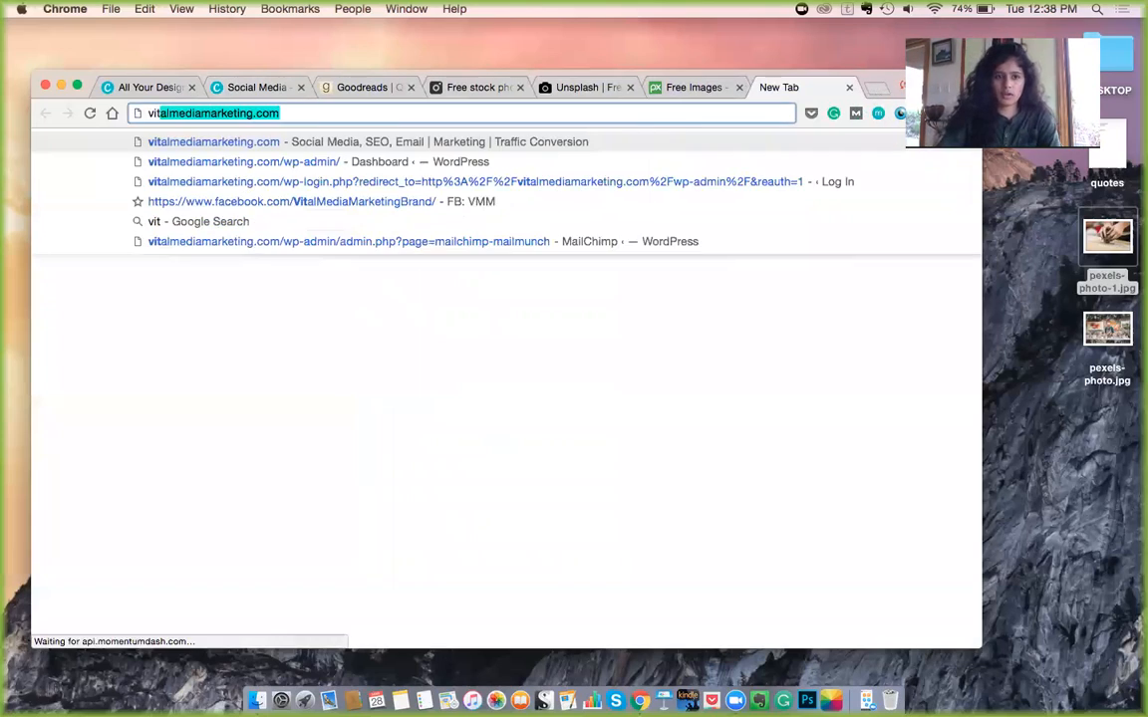
key(Return)
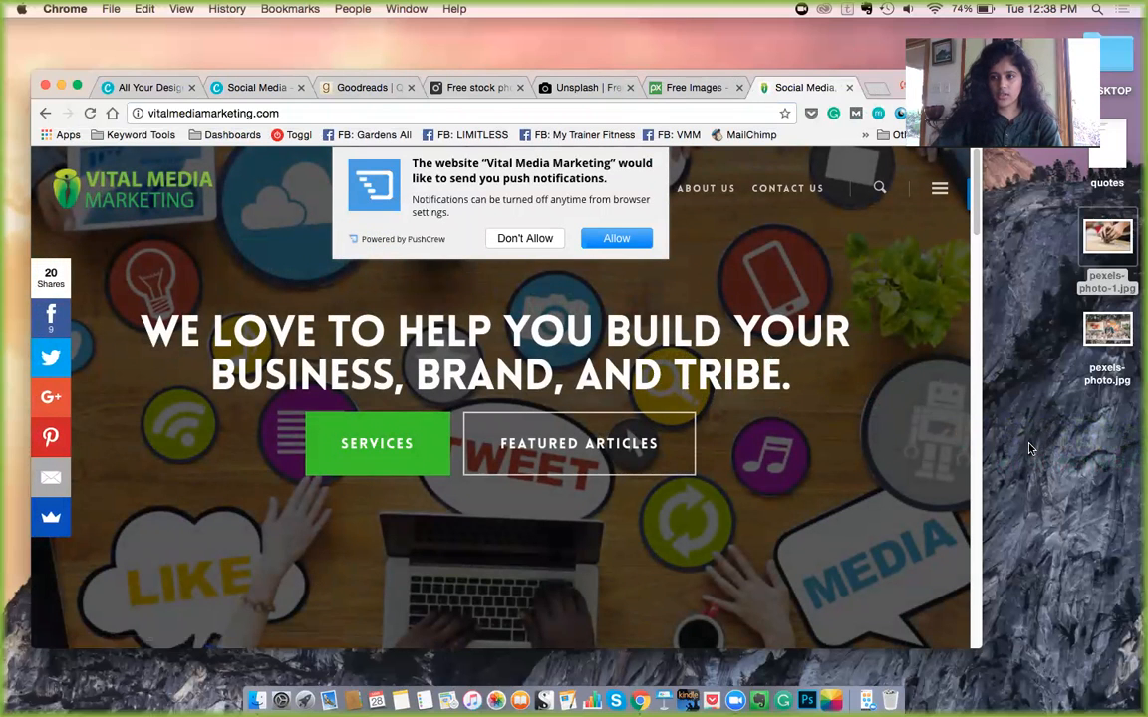
click(528, 238)
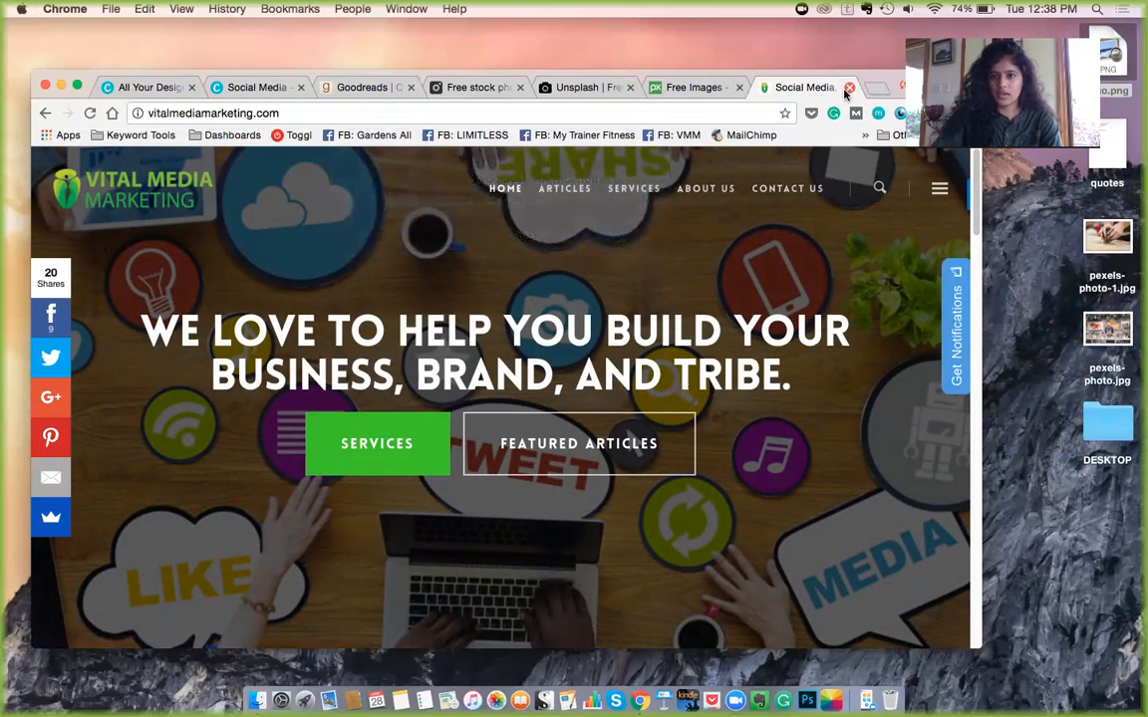
click(848, 88)
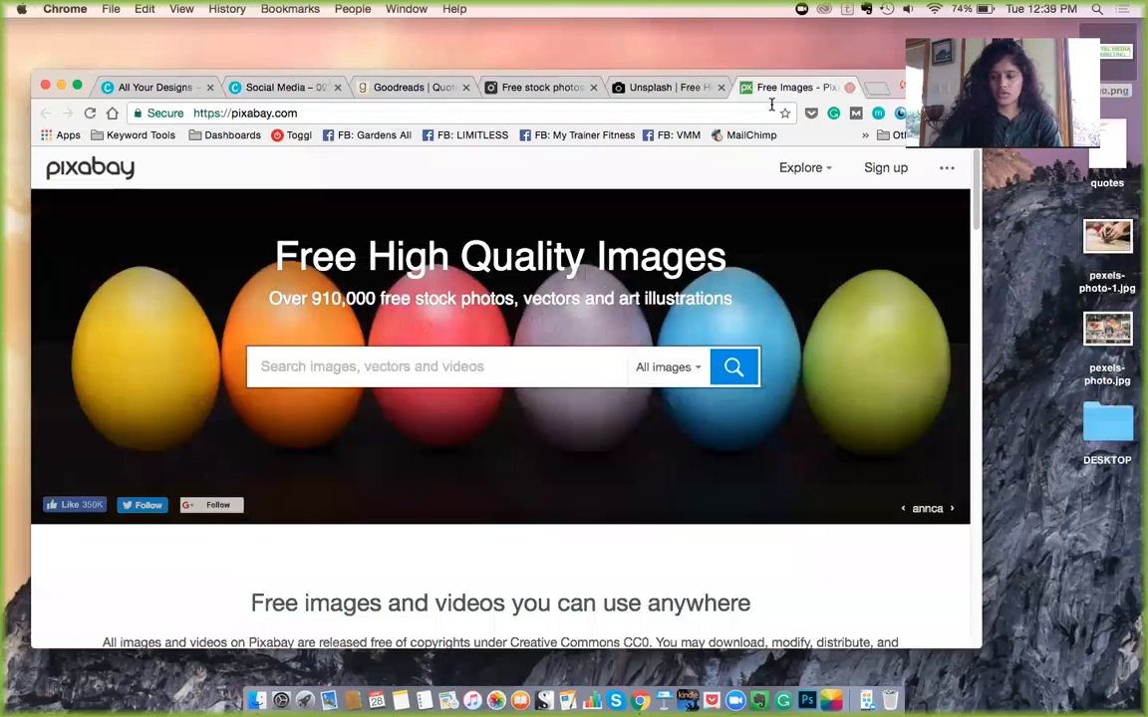
Return to the Canva design and upload the Vital Media Marketing logo PNG from the desktop
click(258, 89)
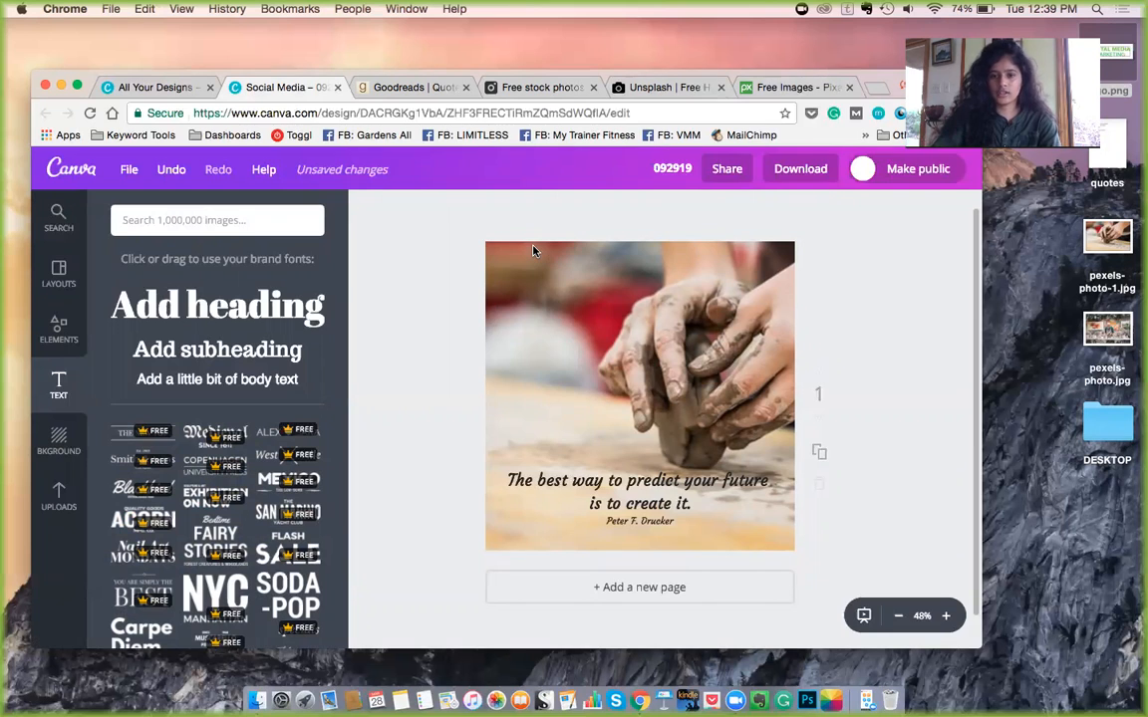
drag(1121, 42, 262, 500)
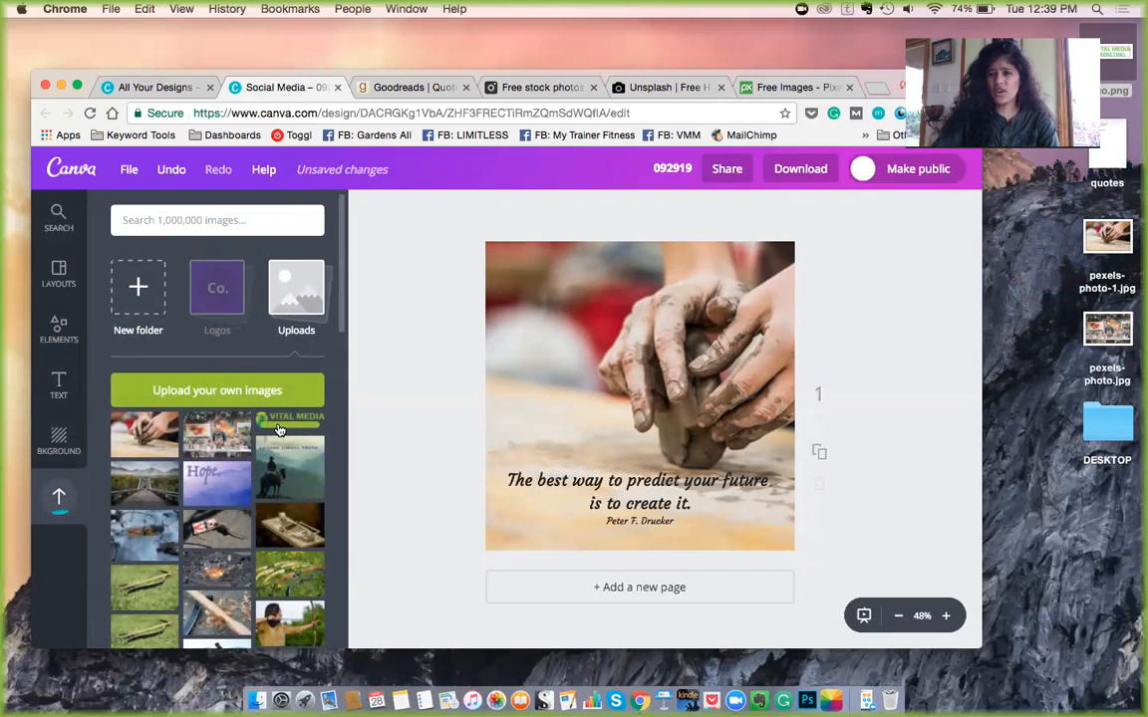
Add a body text reading "VitalMediaMarketing.com" near the photo's lower-left corner
click(59, 384)
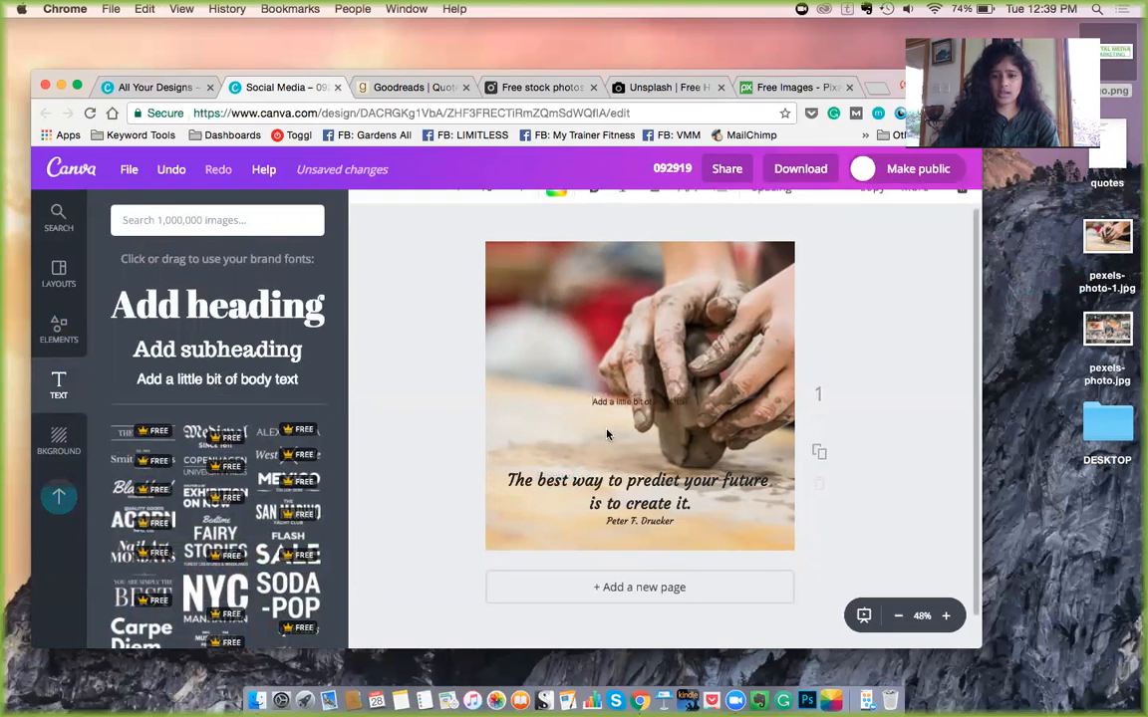
drag(588, 399, 563, 553)
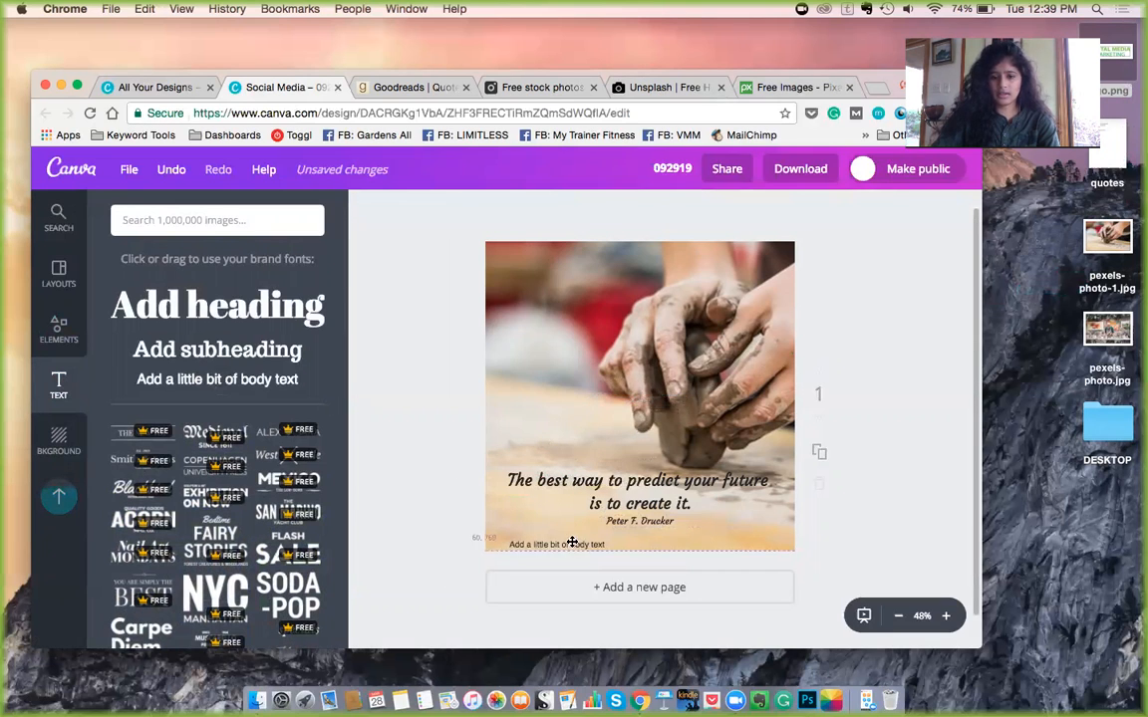
click(570, 538)
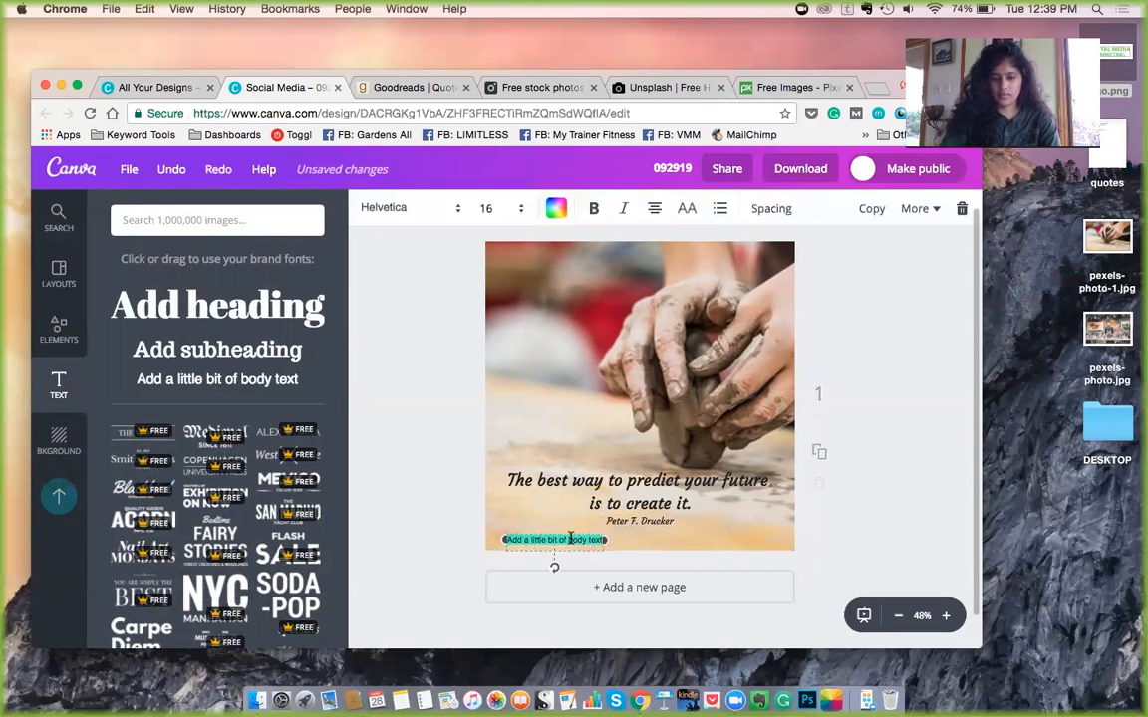
text(w)
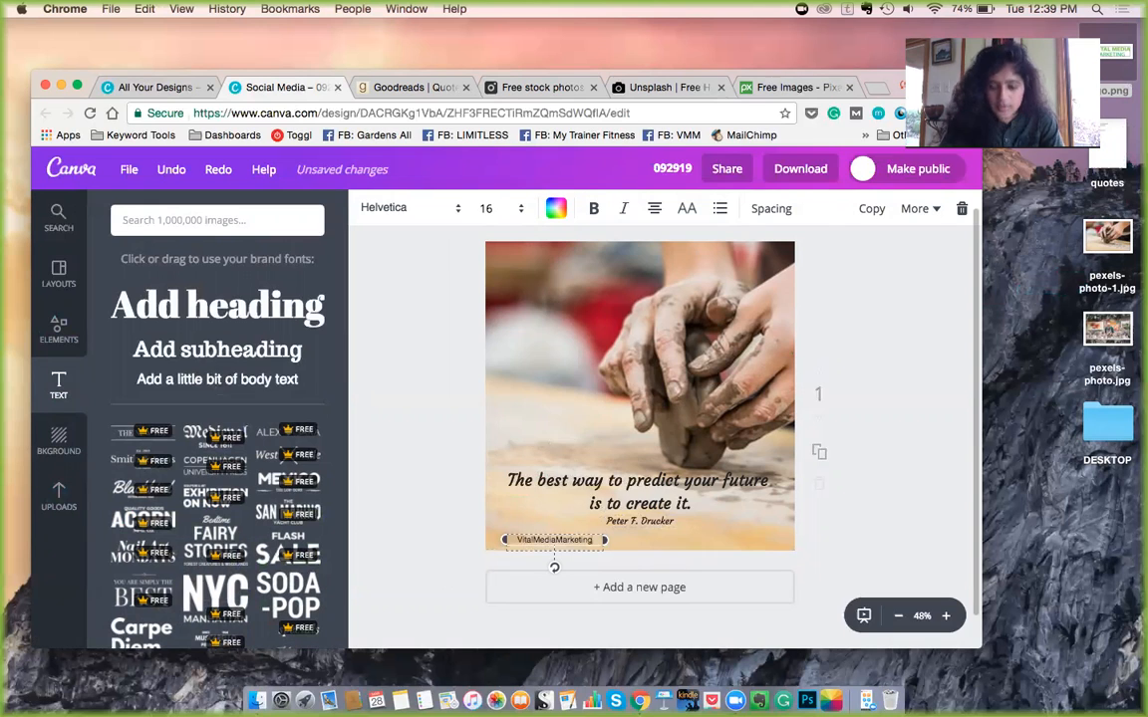
Set the website text's font size to 18 and move it centrally beneath the author's name
click(498, 207)
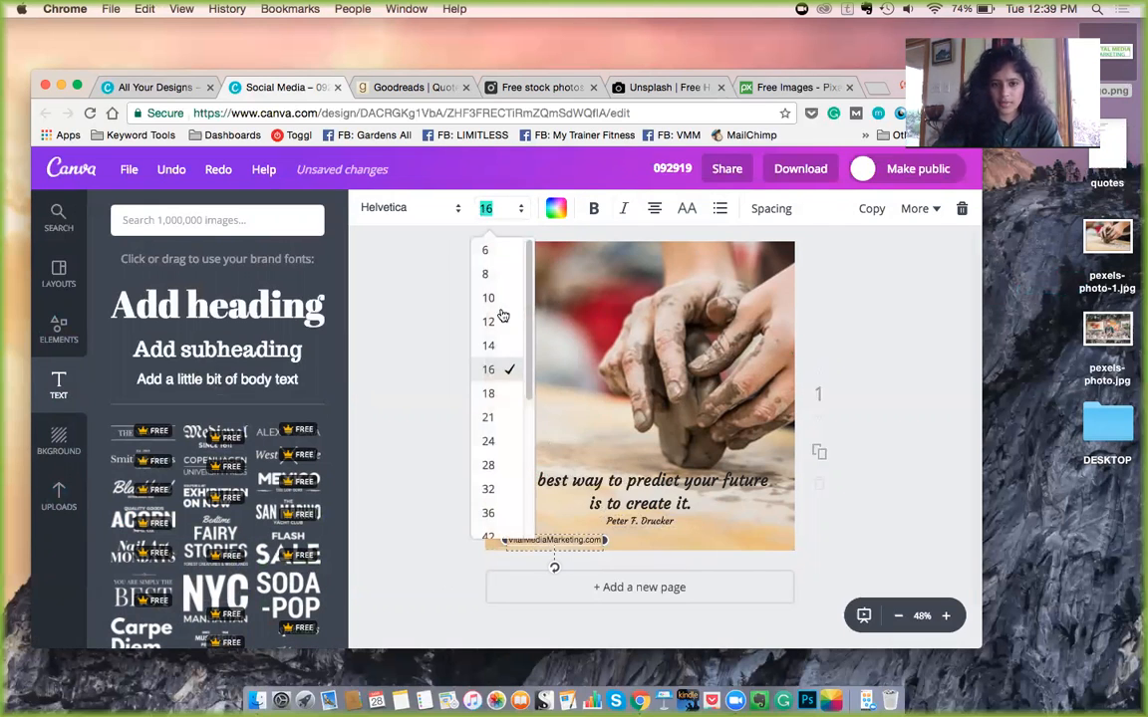
click(497, 393)
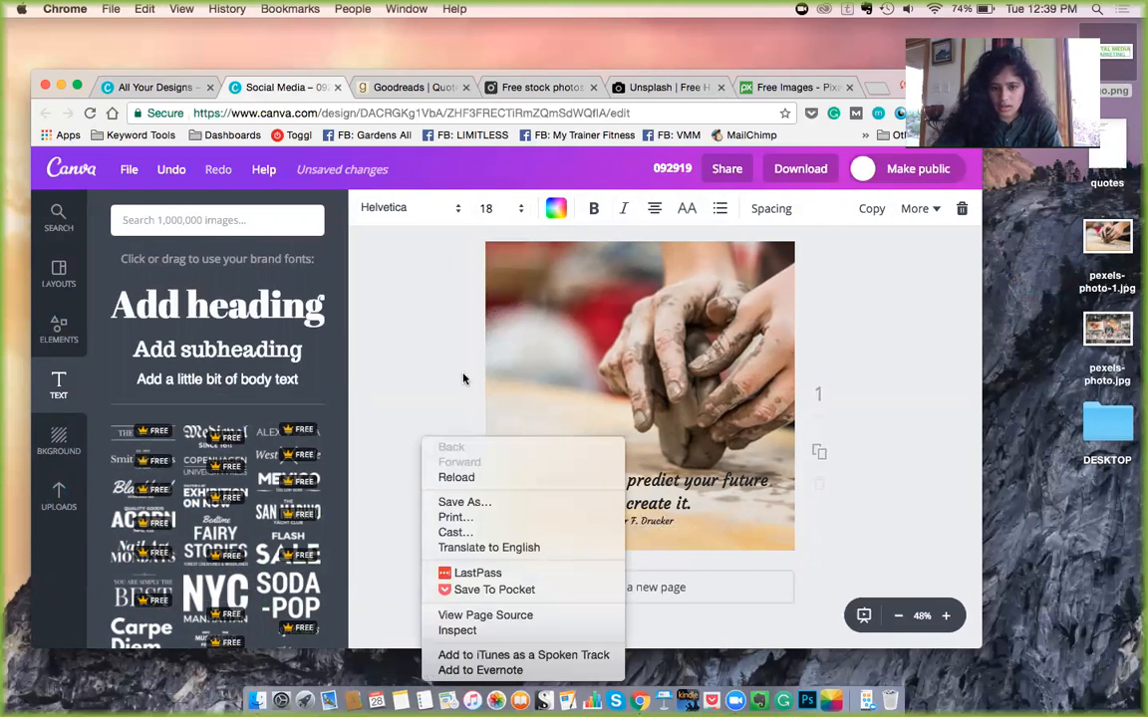
click(414, 373)
click(489, 480)
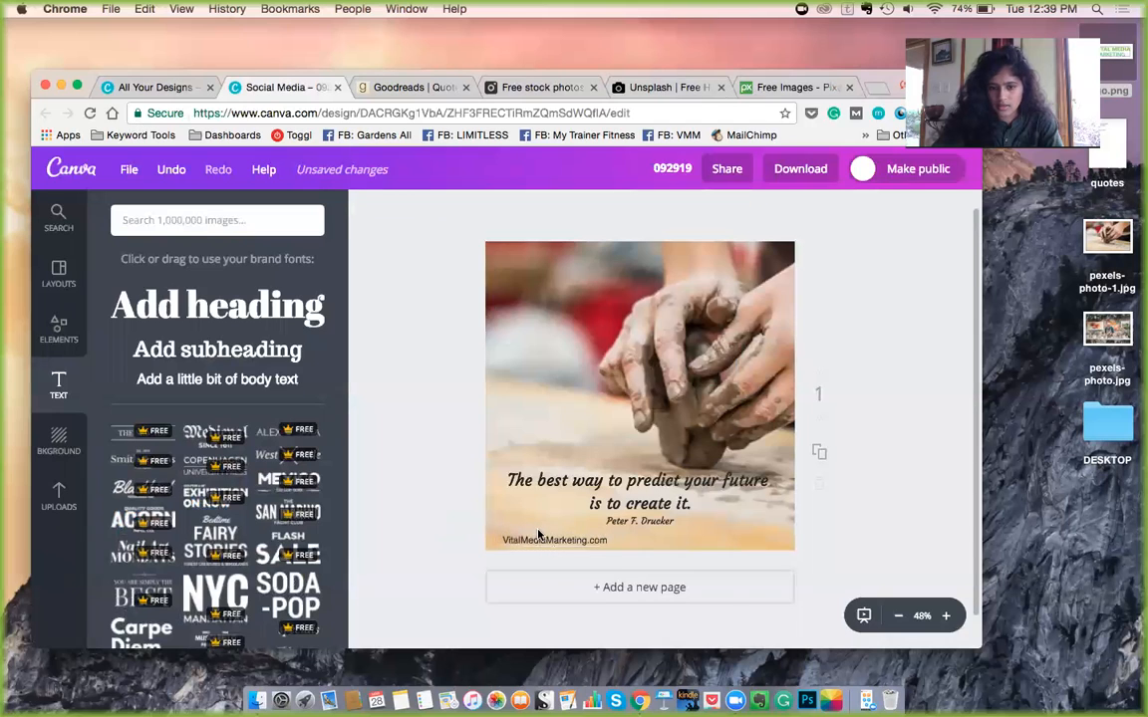
drag(553, 540, 631, 540)
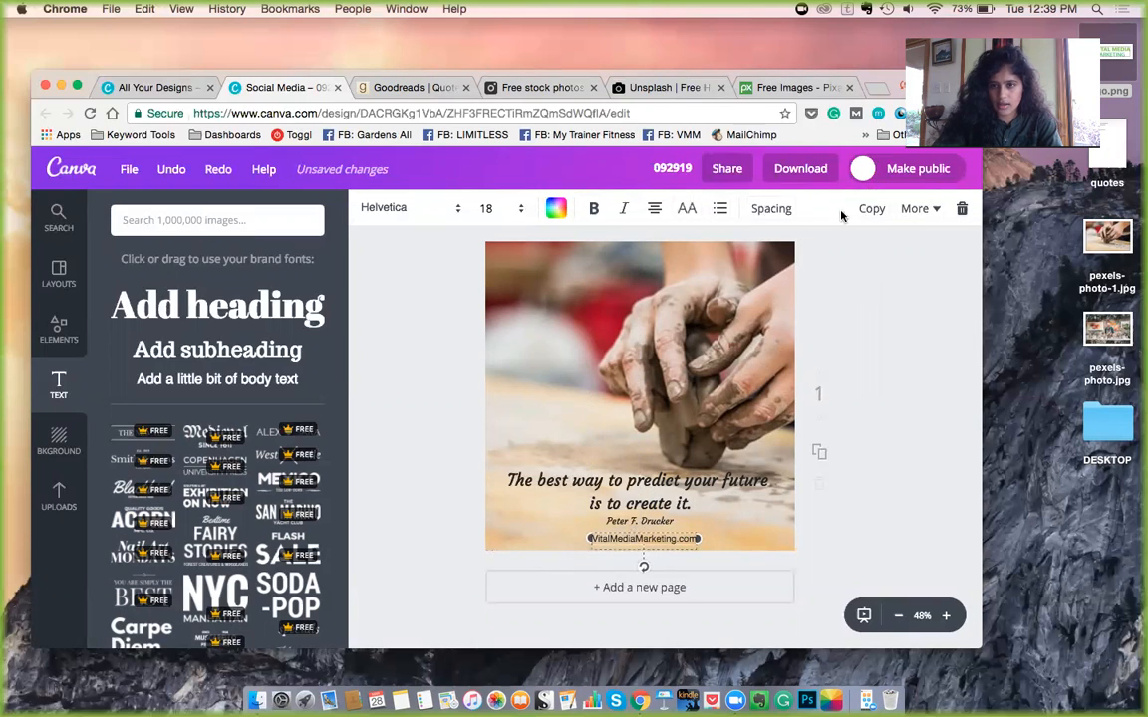
Set the website text's transparency to 67
click(919, 208)
click(907, 284)
drag(897, 257, 863, 256)
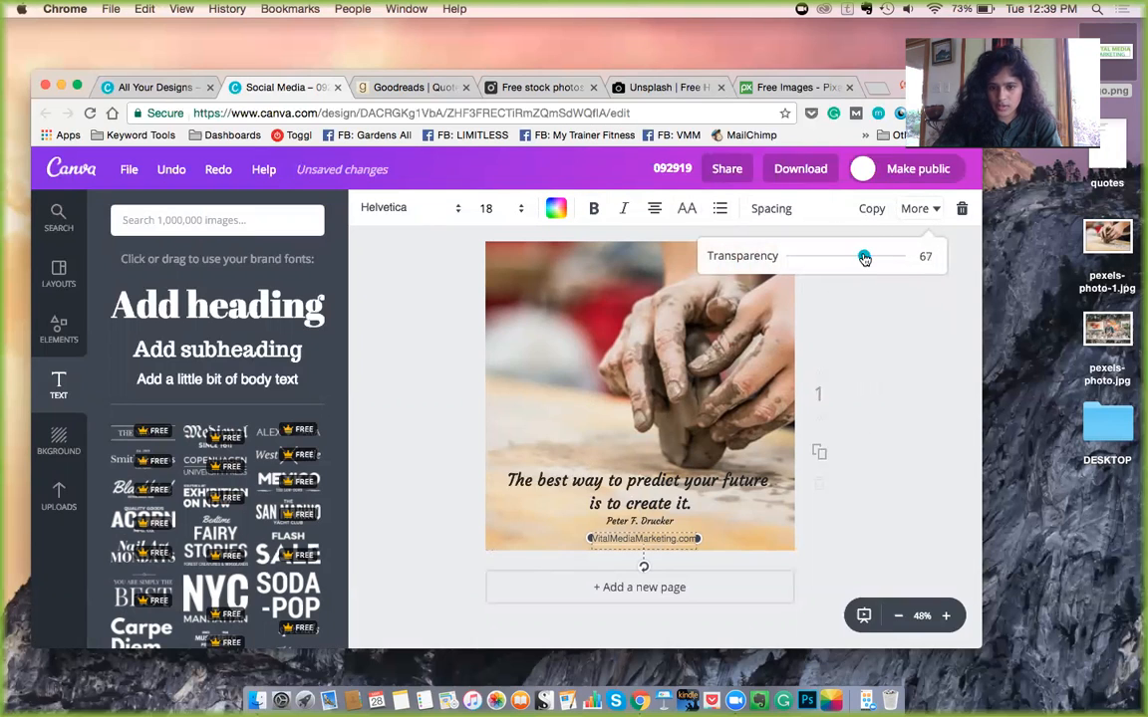
click(884, 435)
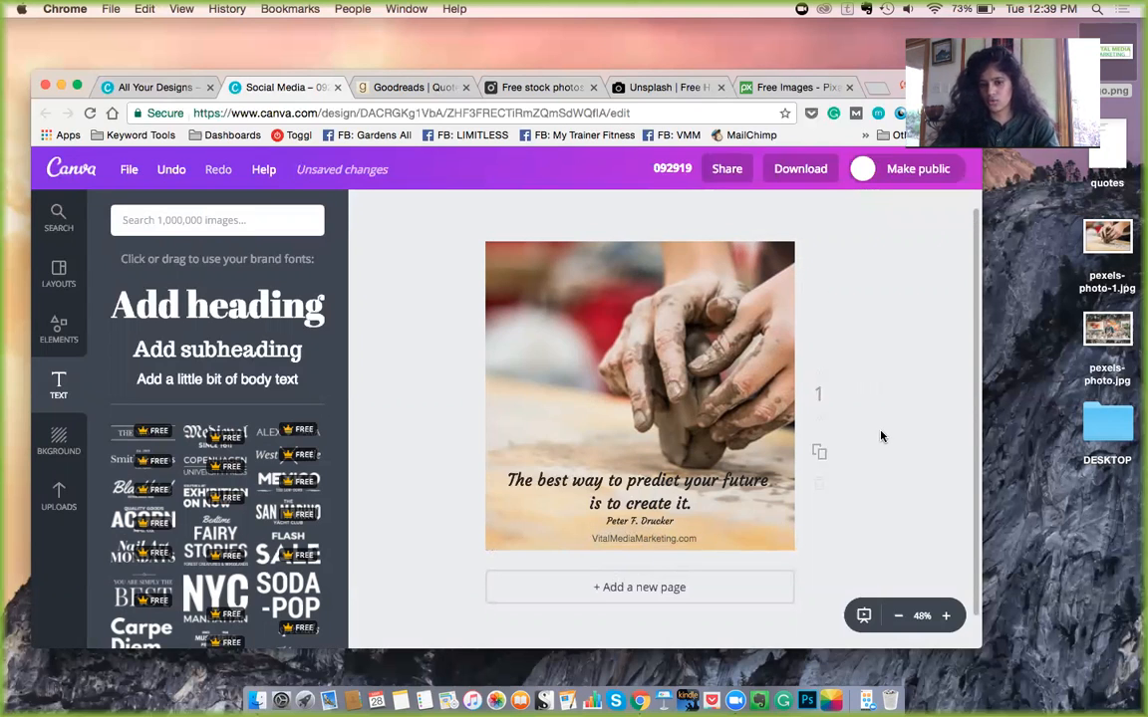
Delete the VitalMediaMarketing.com text from the design
click(667, 538)
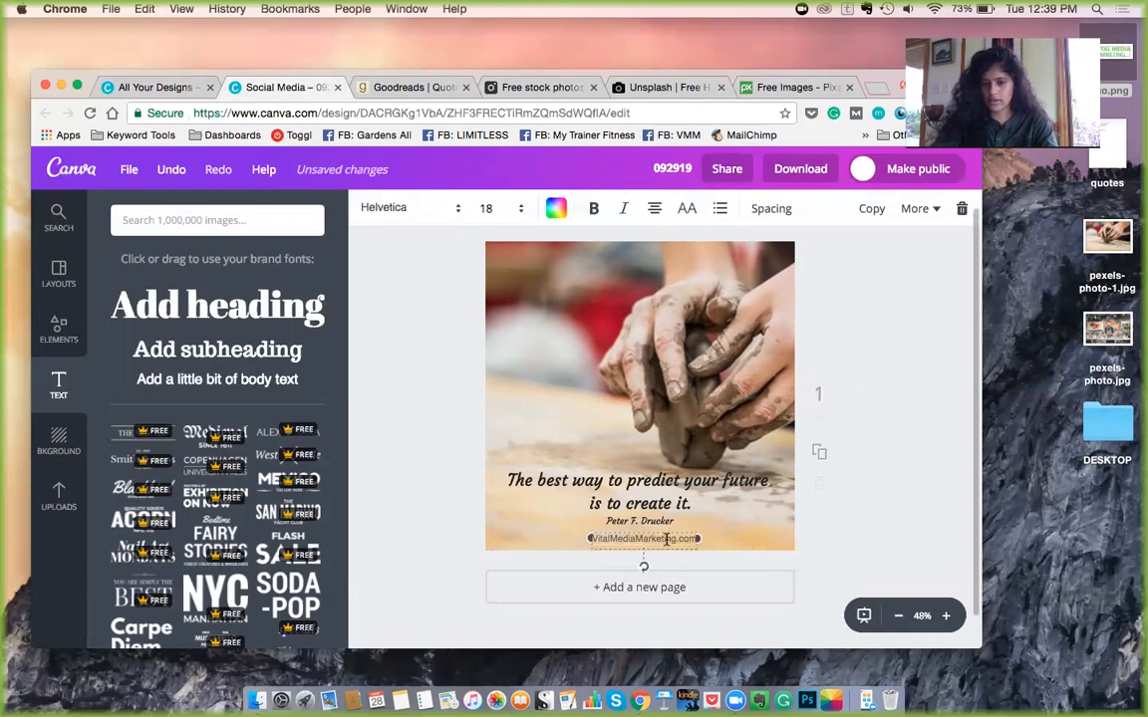
click(960, 209)
Insert the uploaded Vital Media Marketing logo, shrink it, and place it in the photo's lower-left corner
click(58, 496)
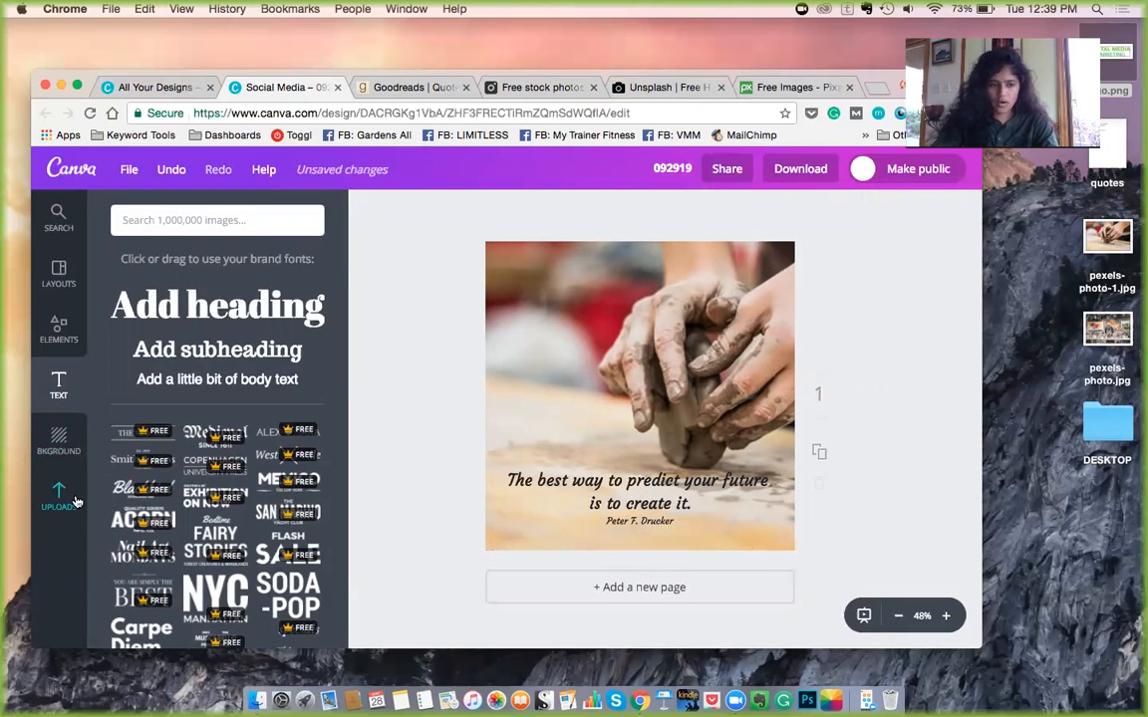
click(296, 412)
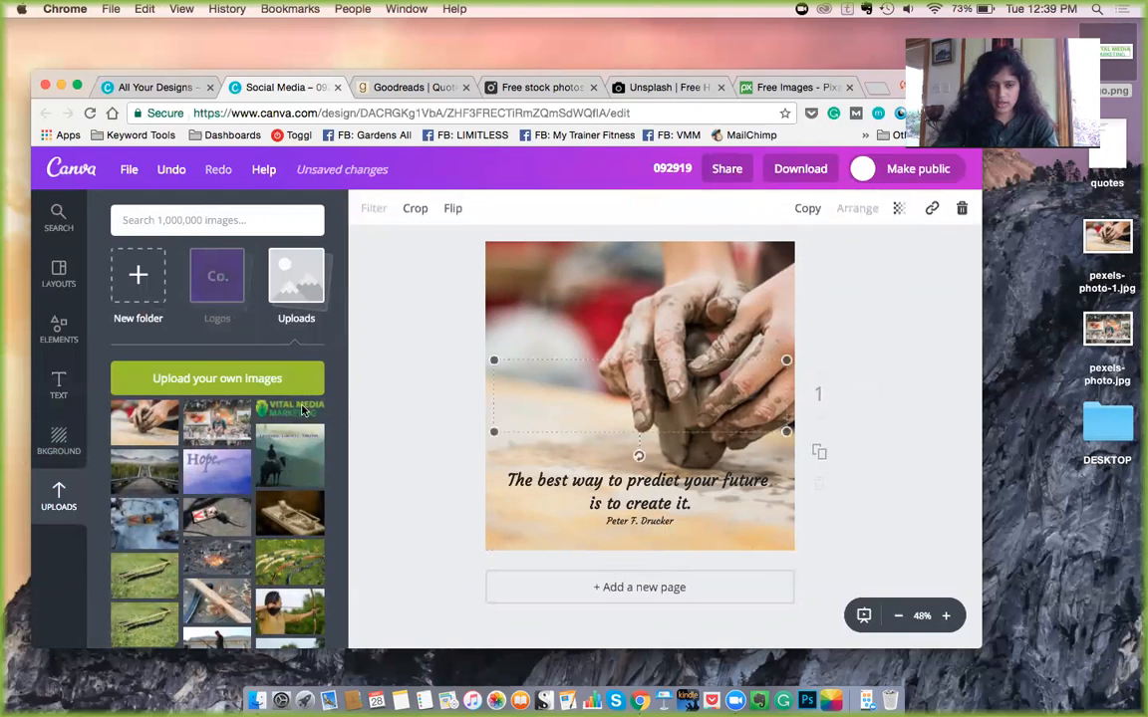
drag(787, 361, 521, 531)
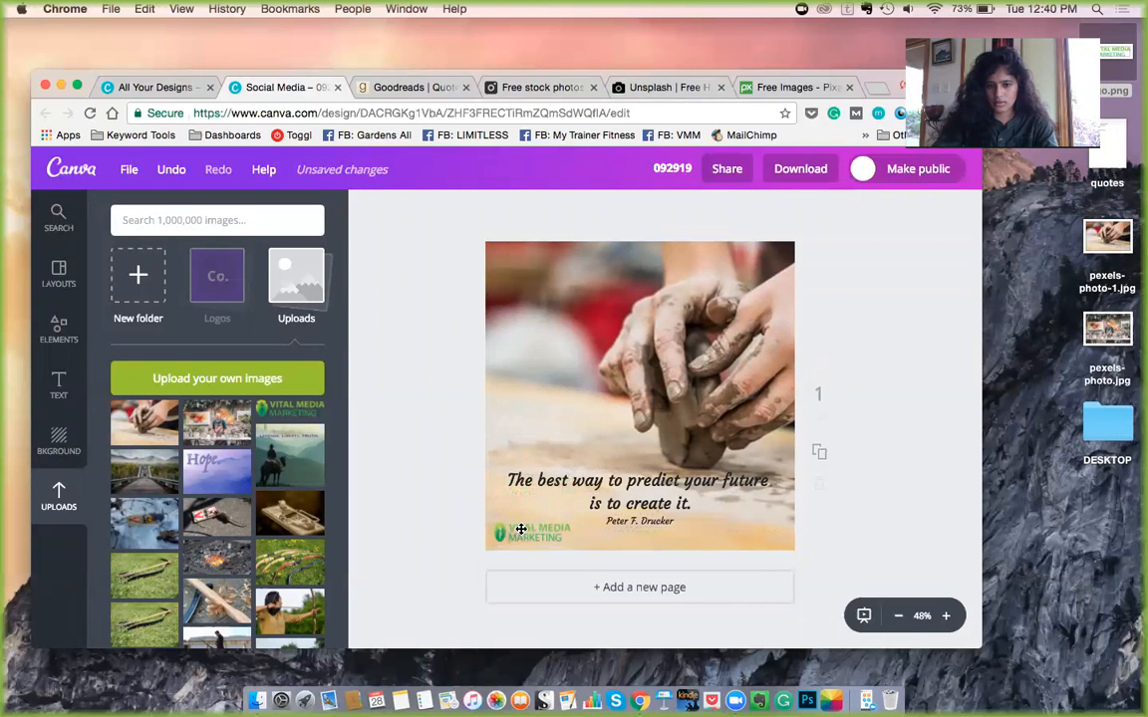
click(503, 534)
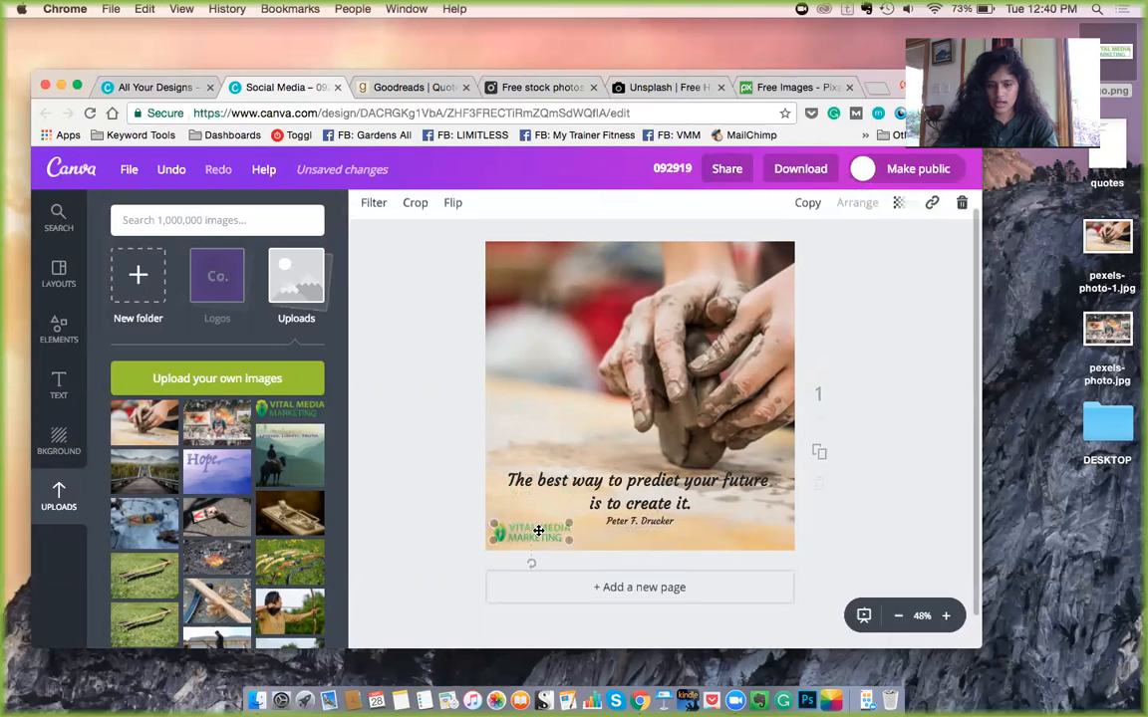
Nudge the Vital Media Marketing logo slightly inward from the photo's lower-left corner
drag(537, 532, 545, 527)
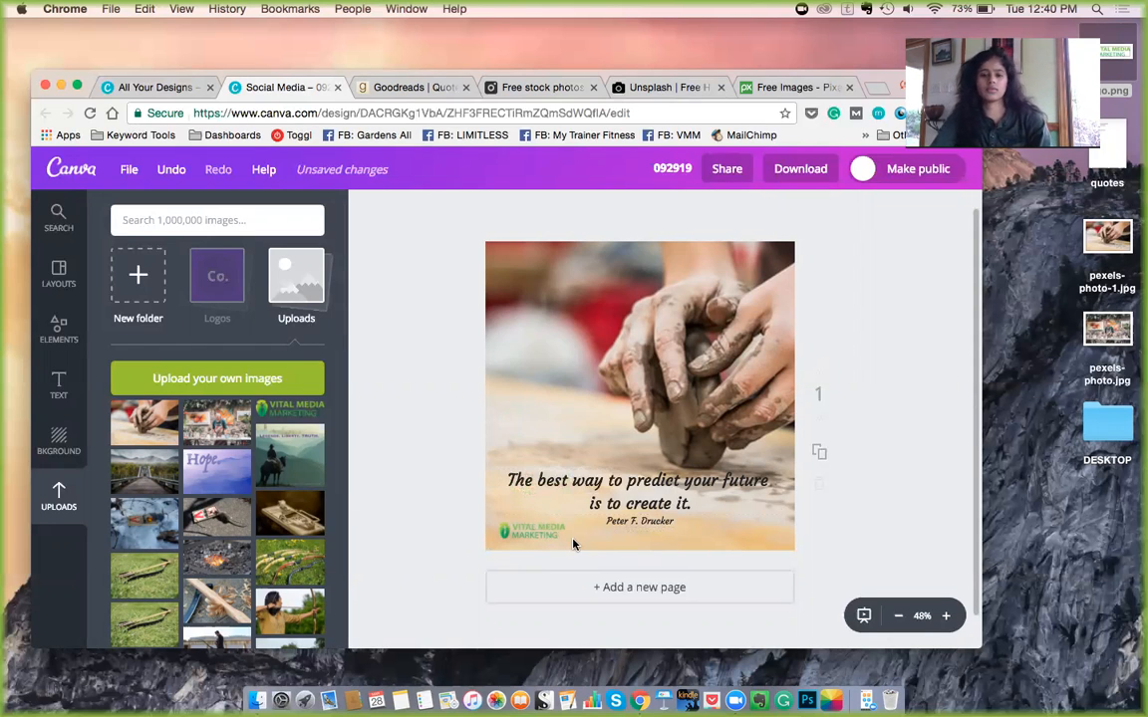
scroll(453, 508, down, 2)
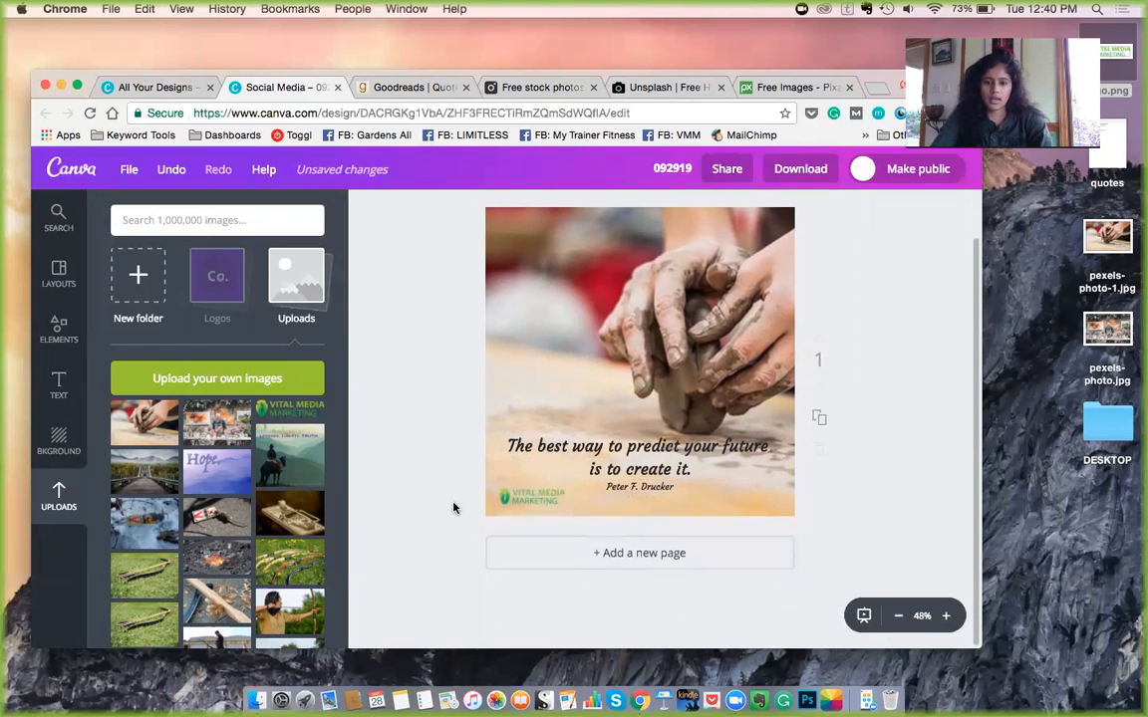
scroll(453, 509, up, 1)
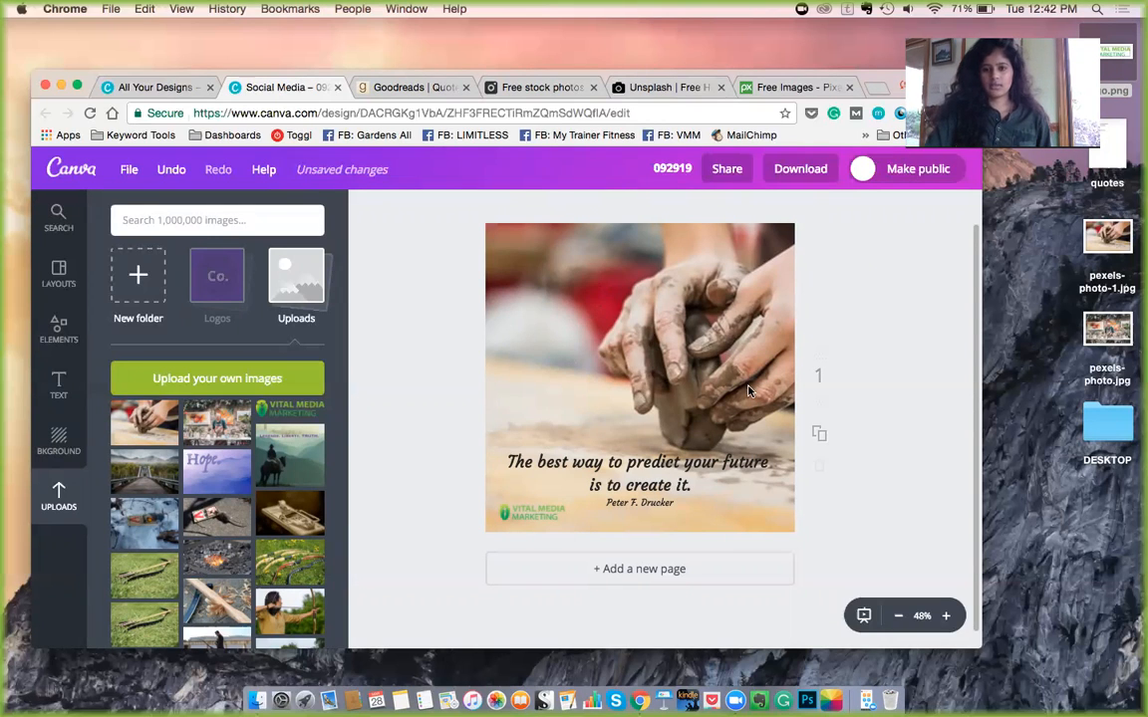
Switch to Pexels and browse the art search results for photos that could serve as quote backgrounds
click(539, 88)
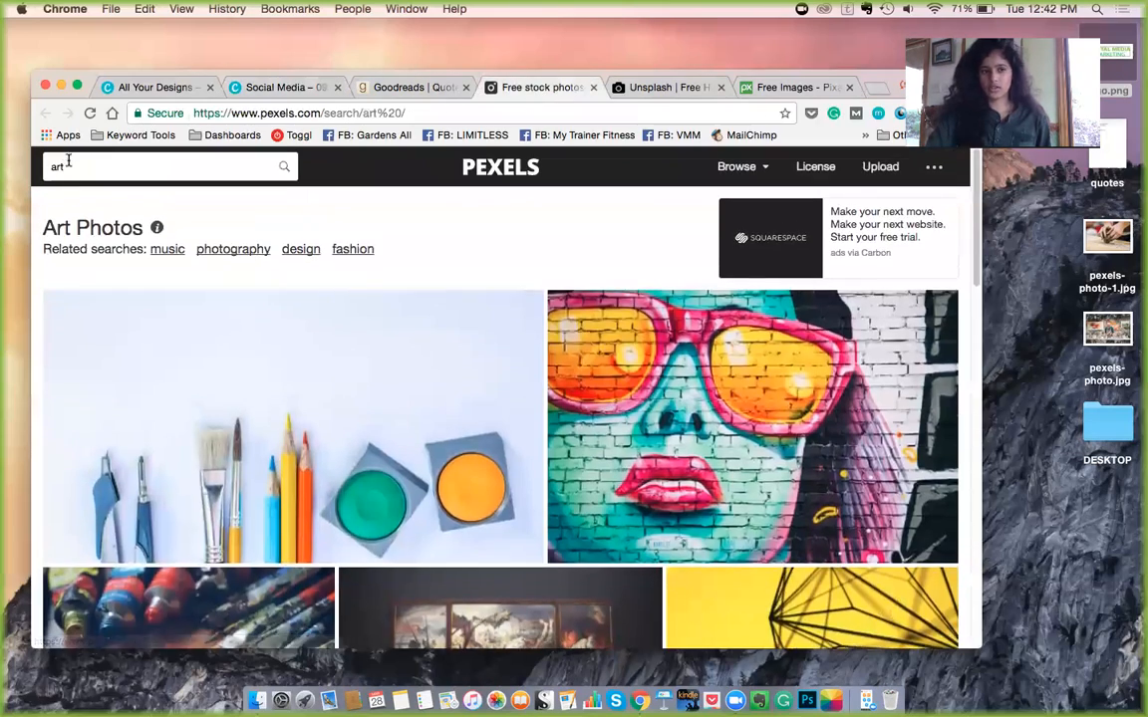
scroll(138, 316, down, 2)
scroll(138, 317, down, 10)
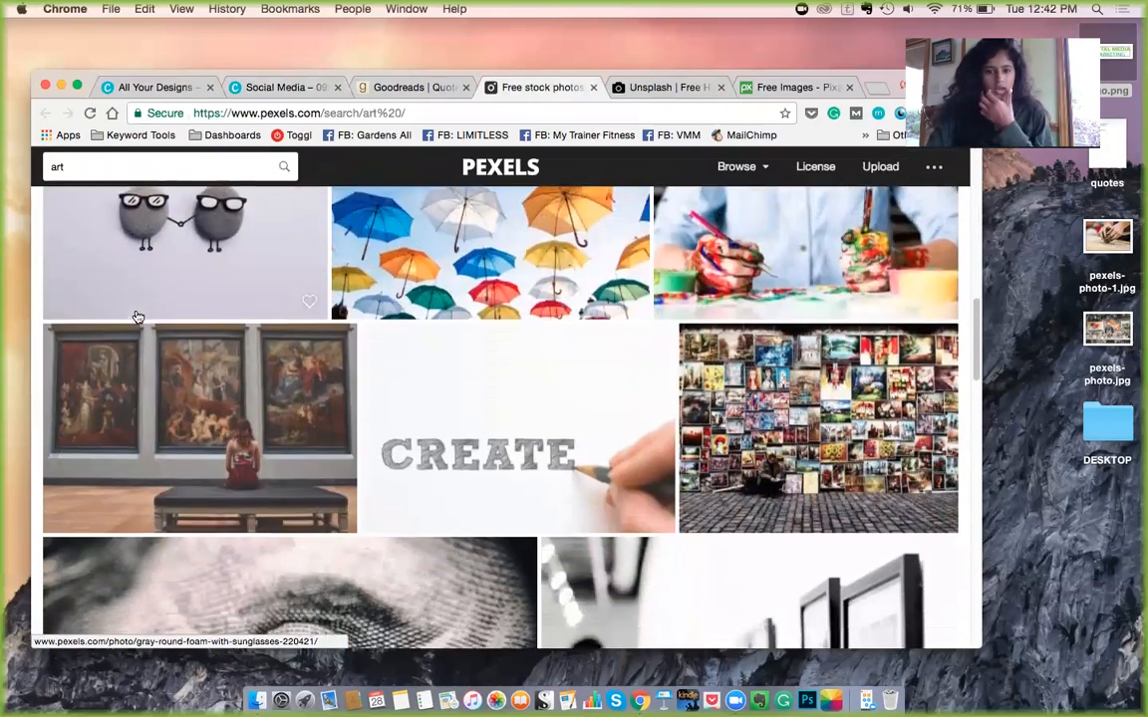
scroll(138, 317, down, 8)
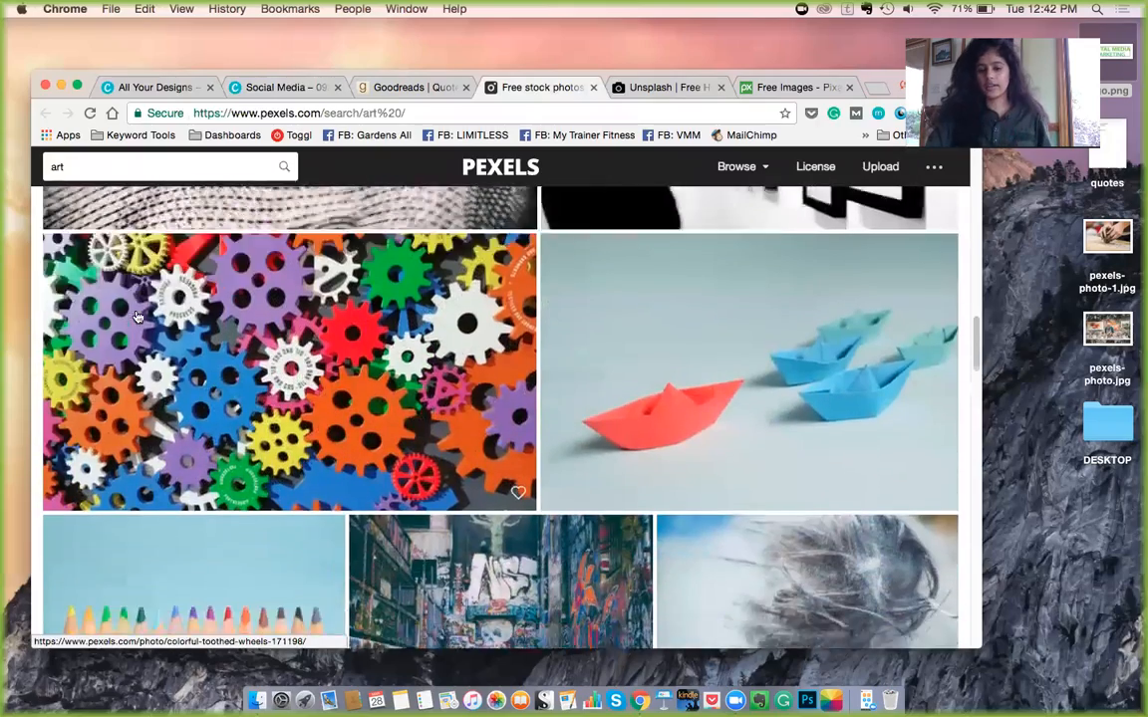
scroll(139, 317, down, 8)
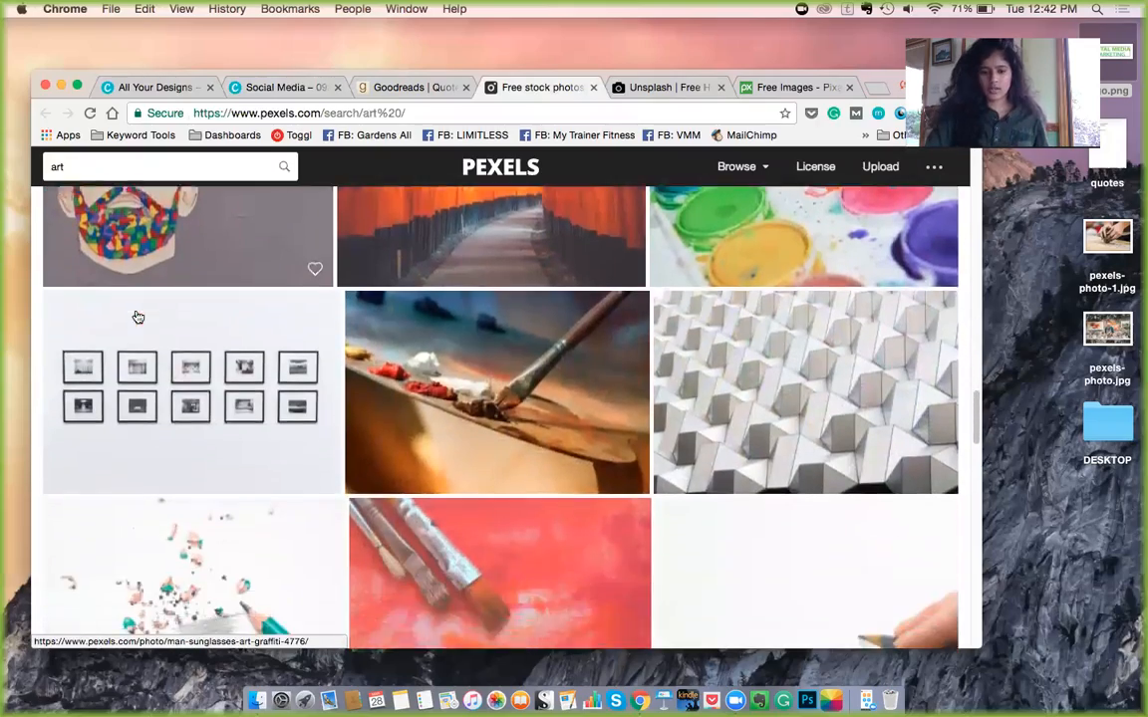
scroll(138, 317, down, 5)
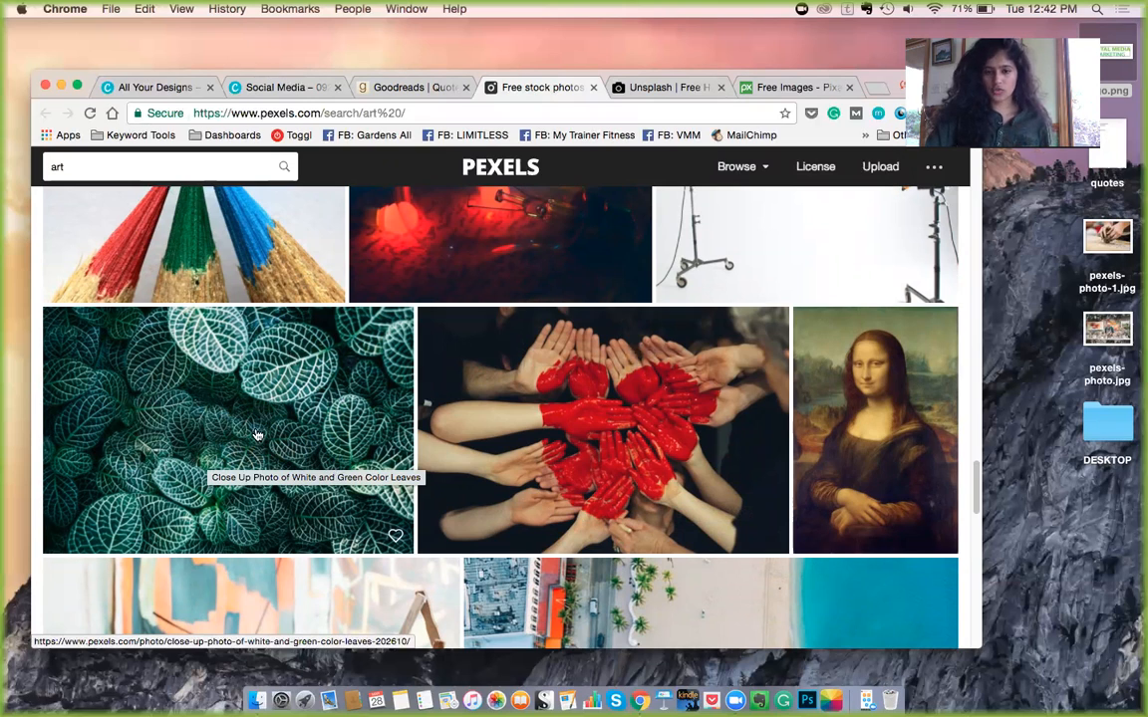
scroll(256, 435, down, 2)
scroll(256, 435, down, 5)
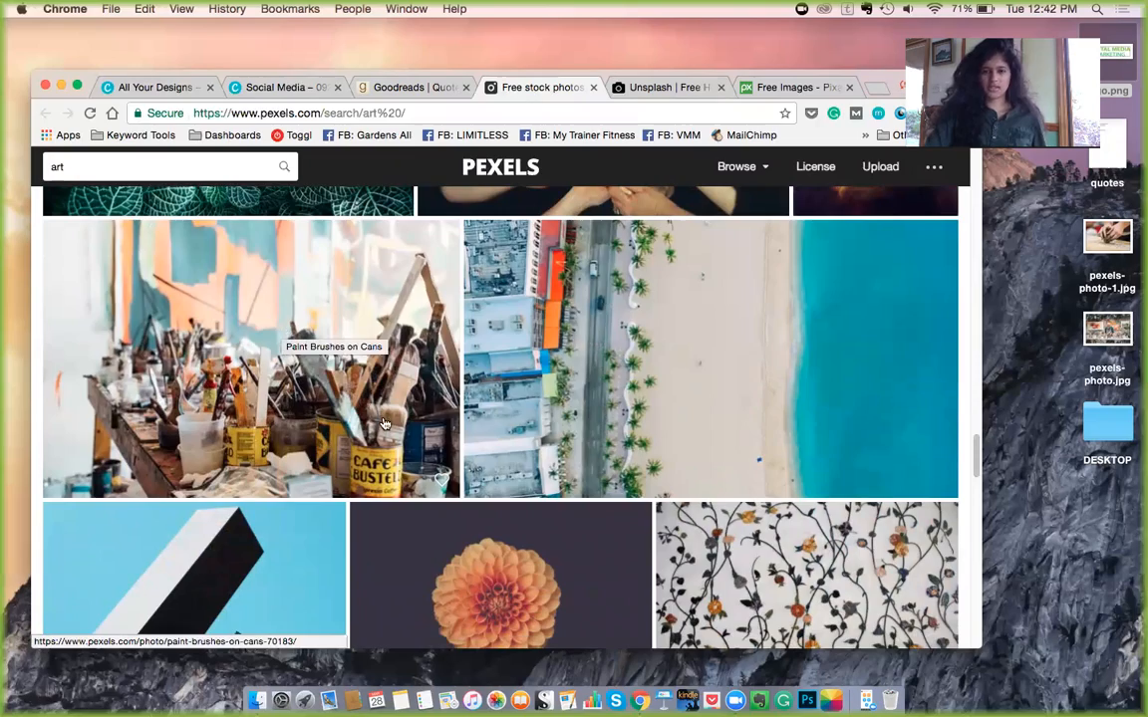
scroll(507, 484, down, 1)
scroll(507, 484, down, 10)
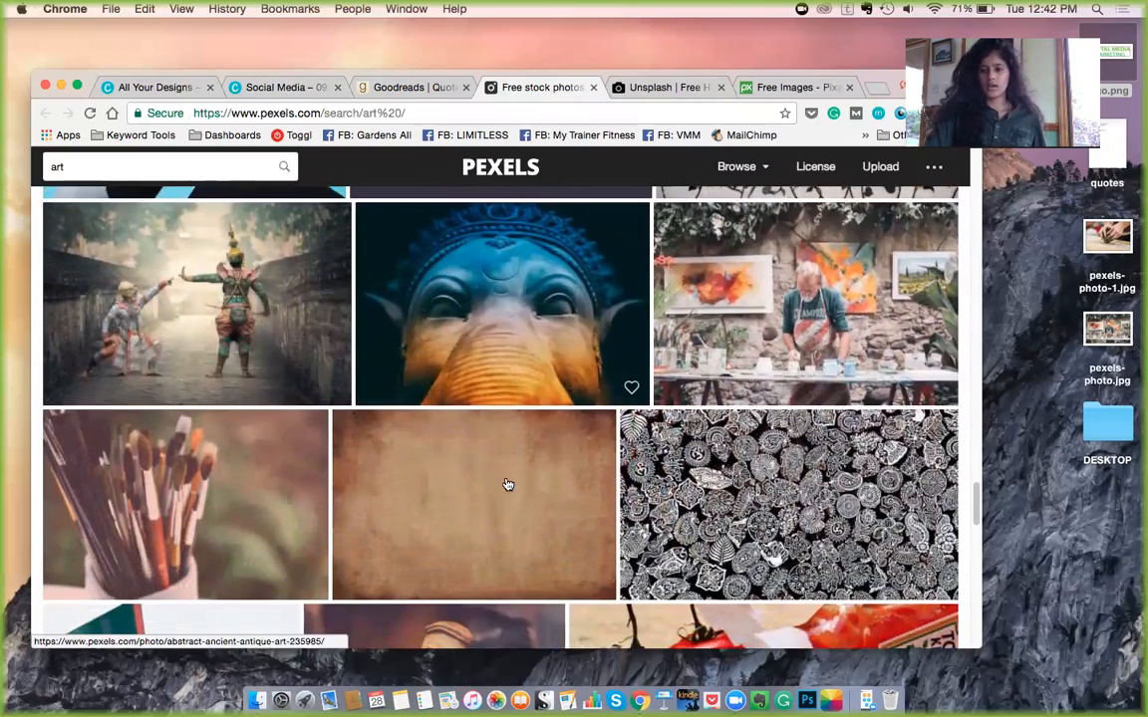
View the photo of the man painting outdoors at full size, then return to the art search results
click(743, 280)
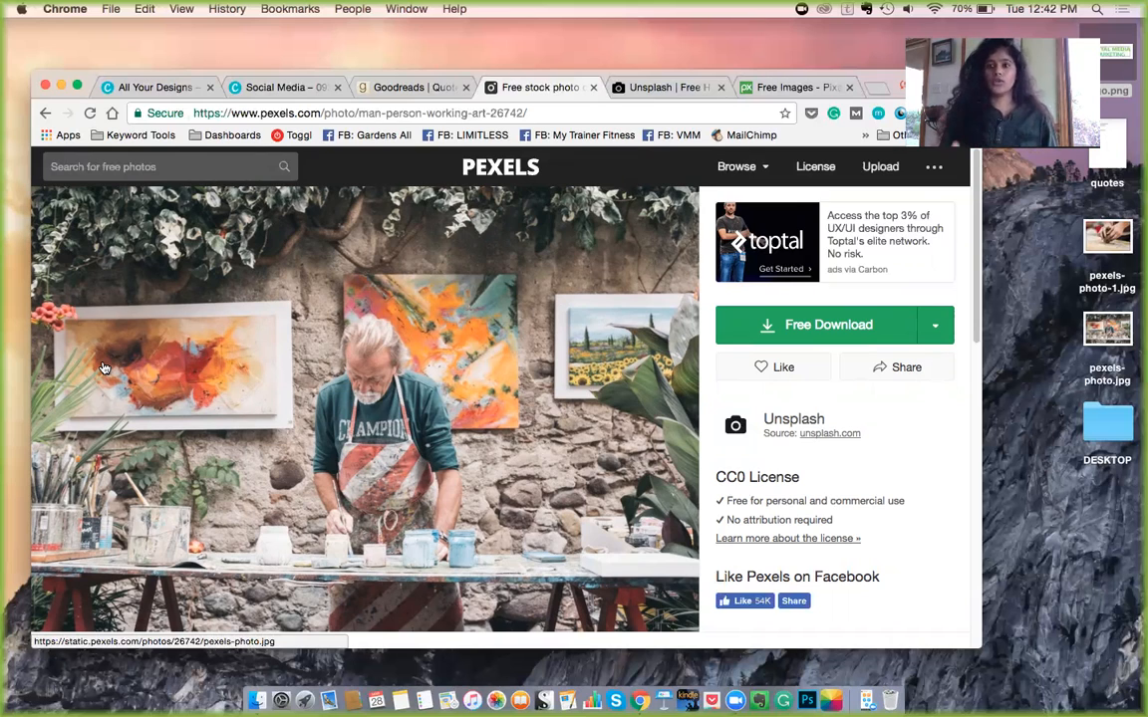
click(46, 113)
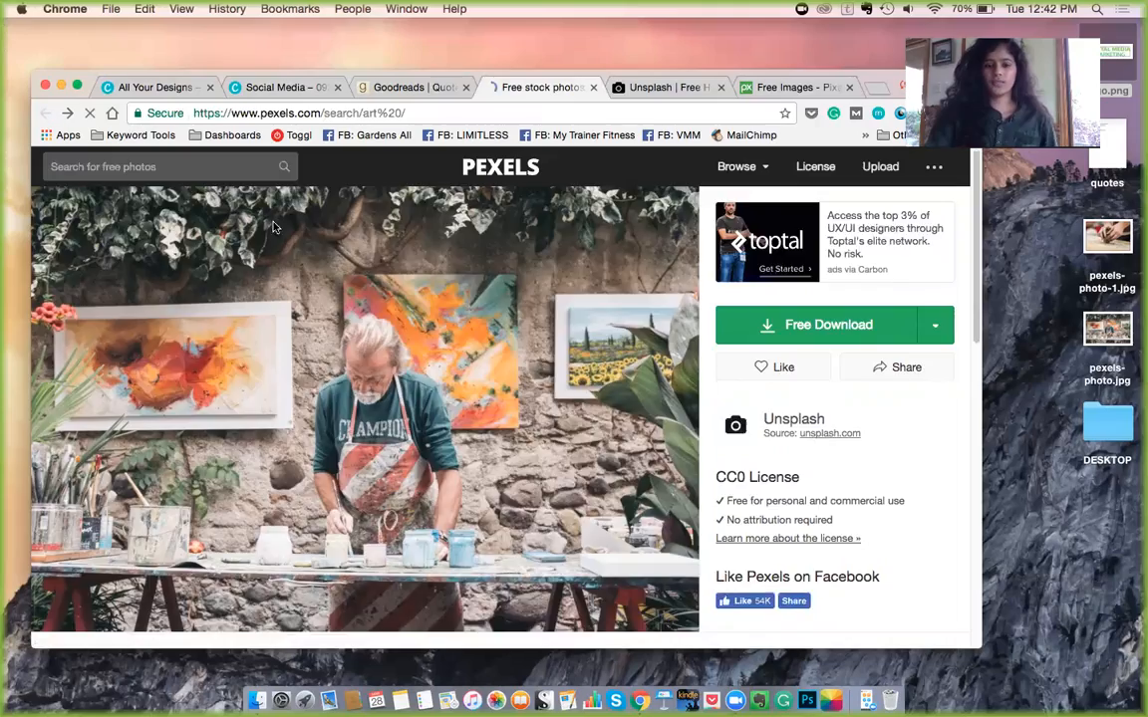
scroll(526, 446, up, 20)
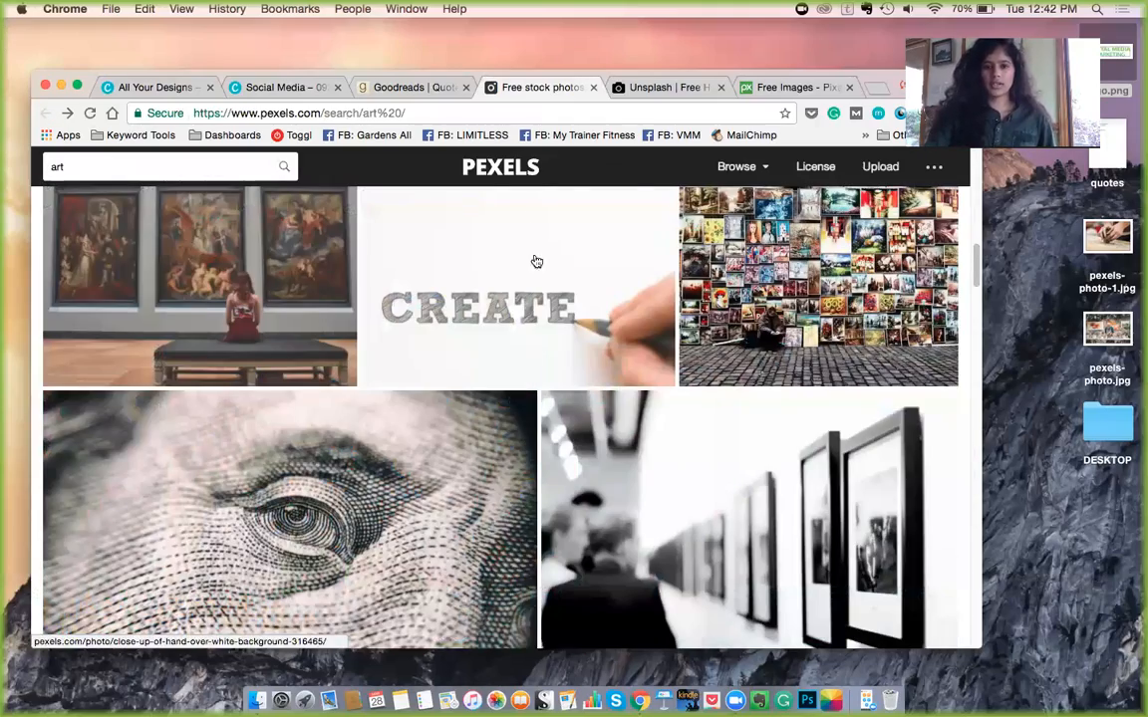
Switch back to the Canva design and save it
click(283, 89)
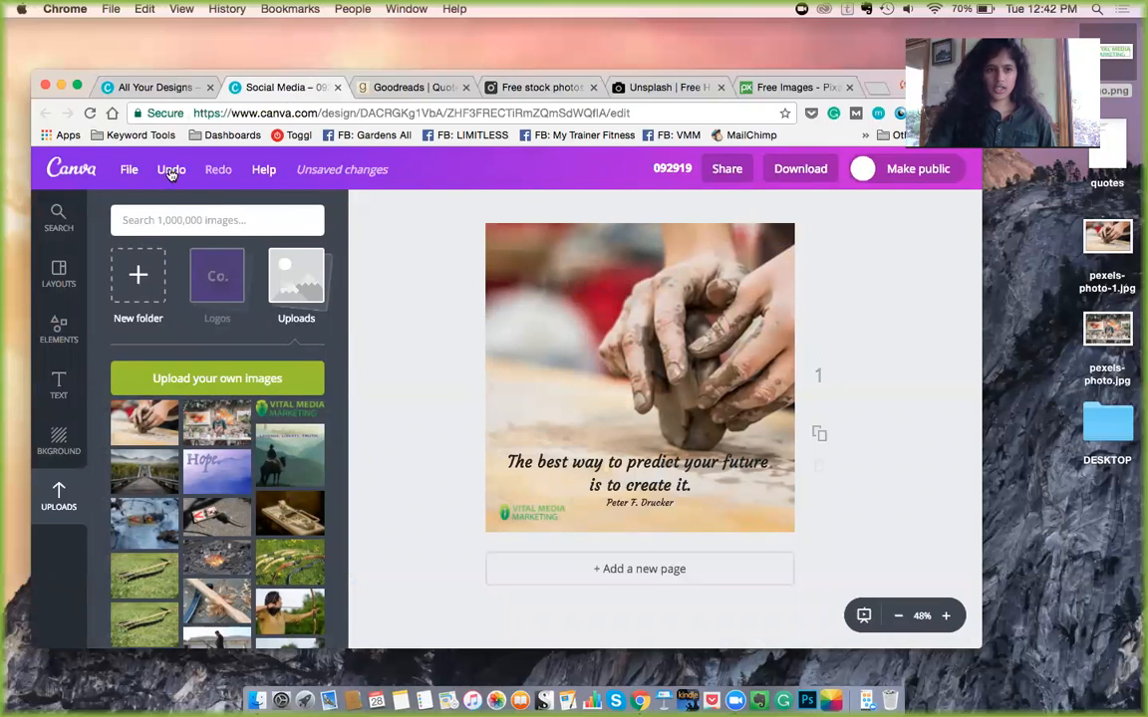
click(132, 170)
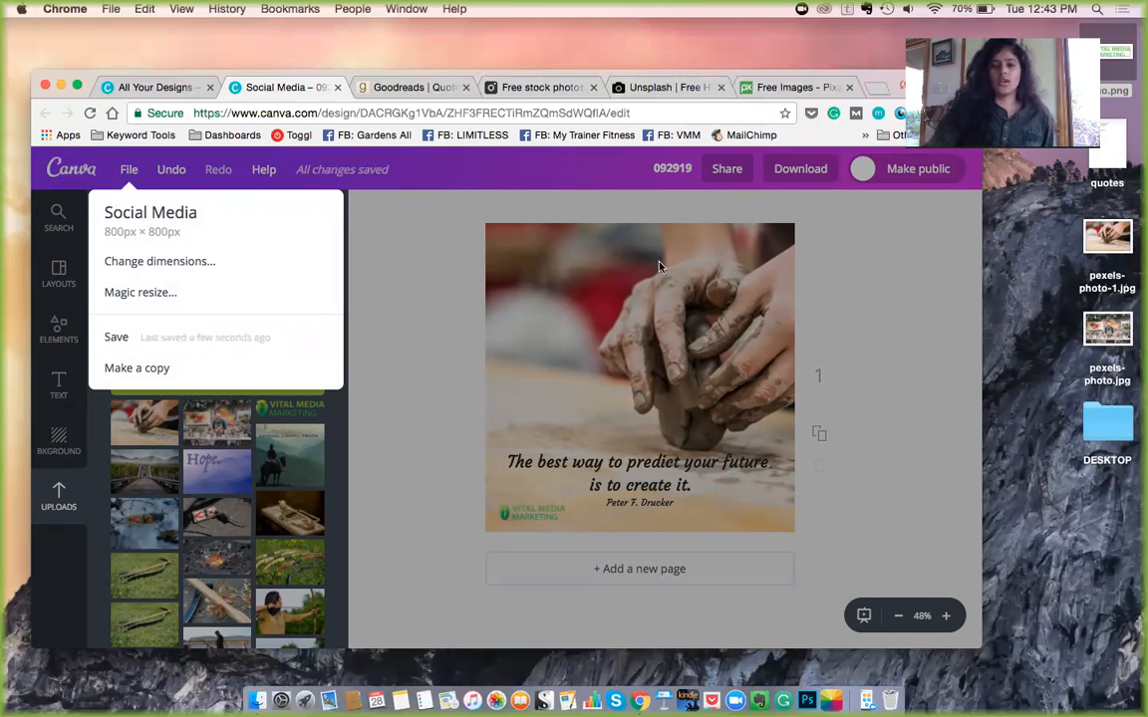
click(382, 264)
click(127, 177)
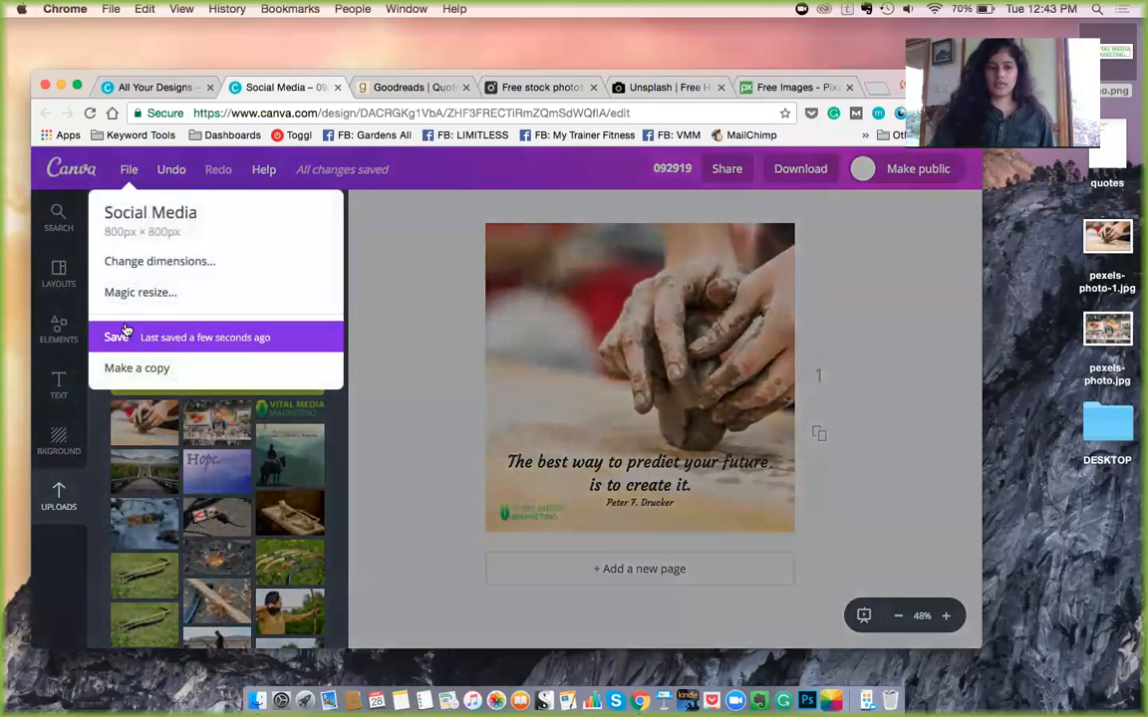
click(138, 334)
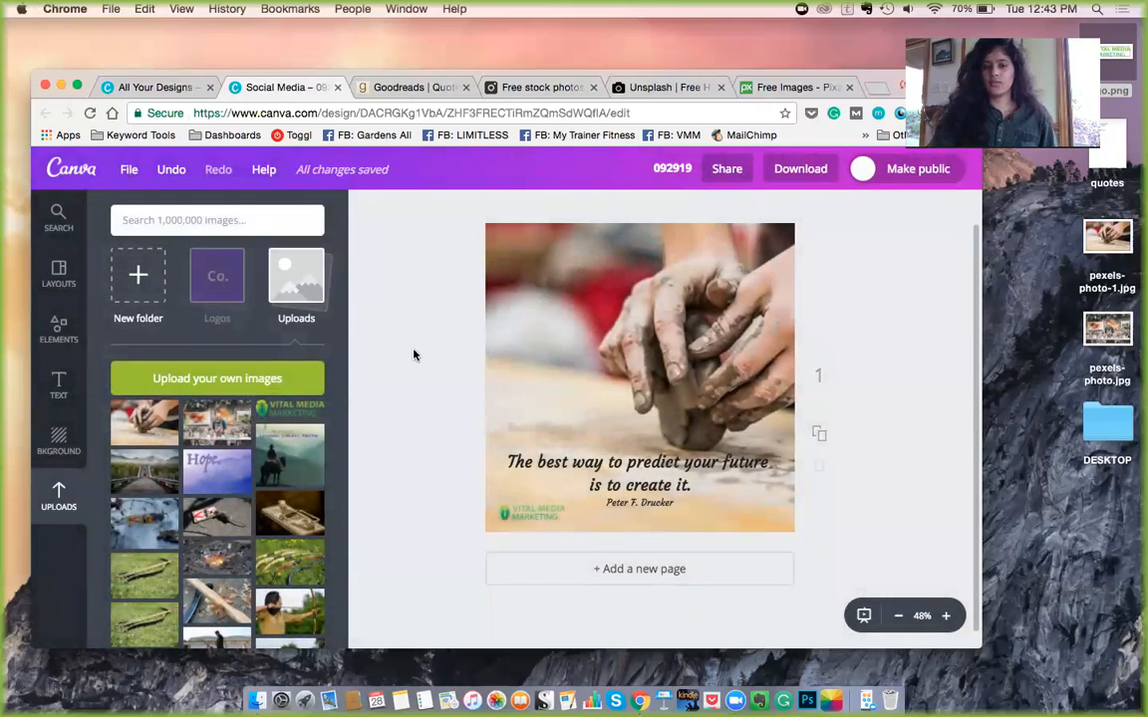
Rename the design as VMM Quote Create Future
click(673, 169)
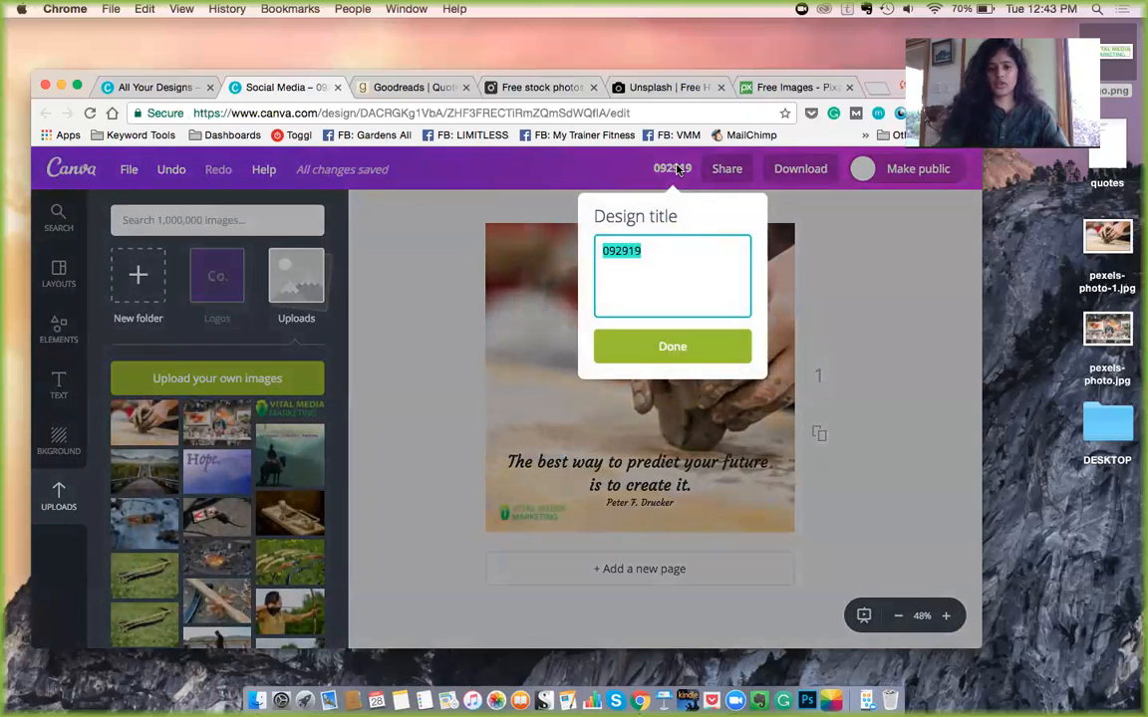
text(VMM)
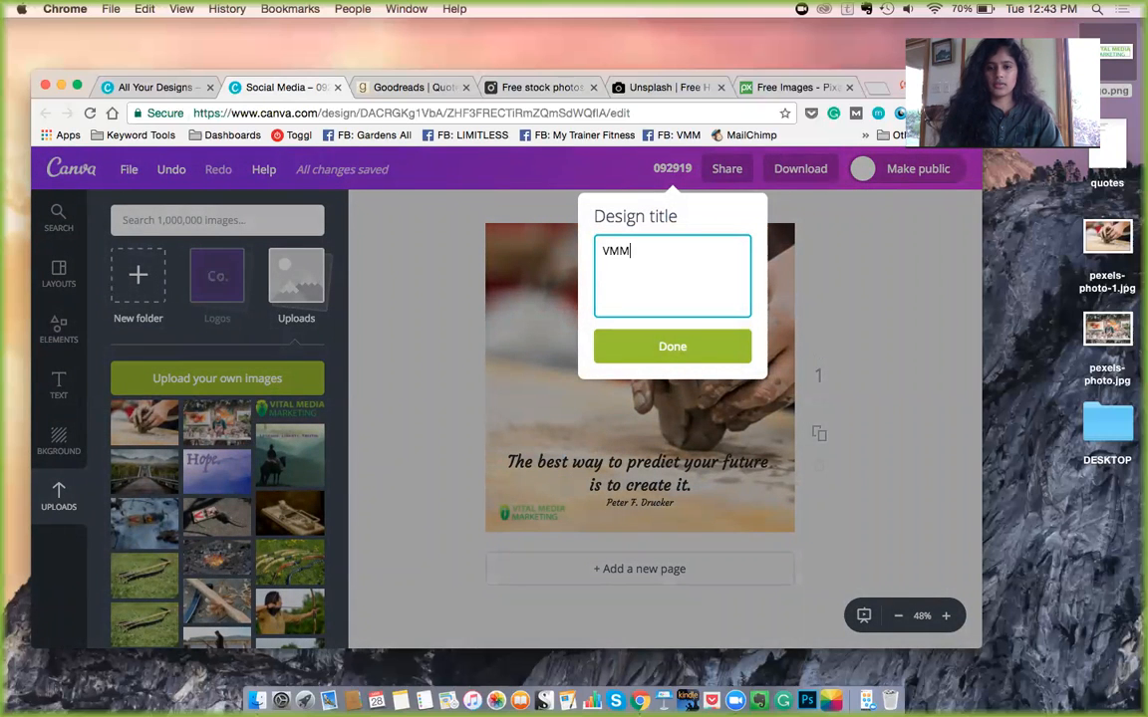
text( Quote Create Future)
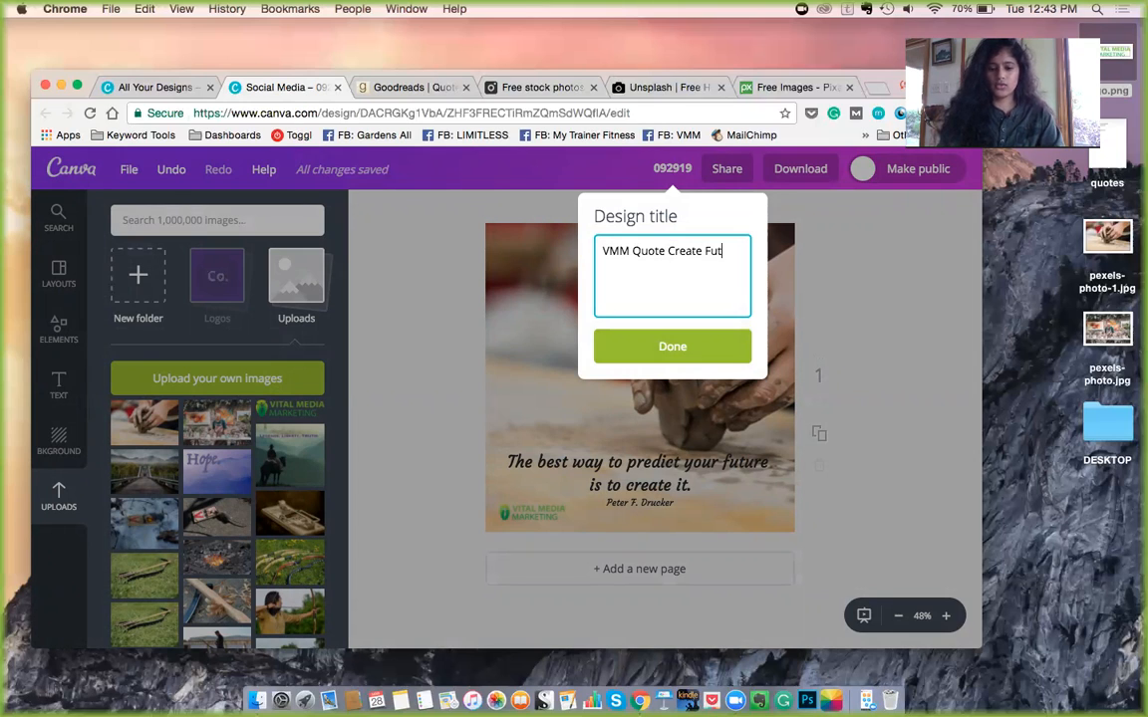
key(BackSpace)
key(BackSpace)
key(BackSpace)
text(ure)
click(881, 278)
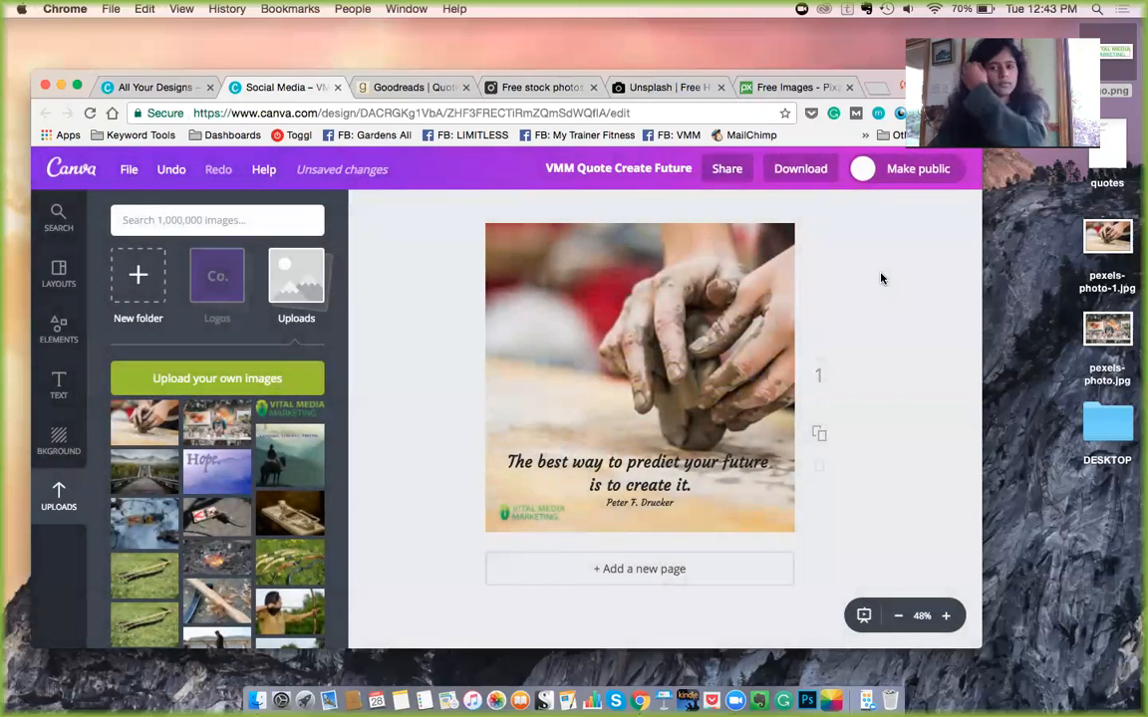
Open the download options for the design and choose JPG as the file type
click(800, 172)
click(772, 252)
click(756, 235)
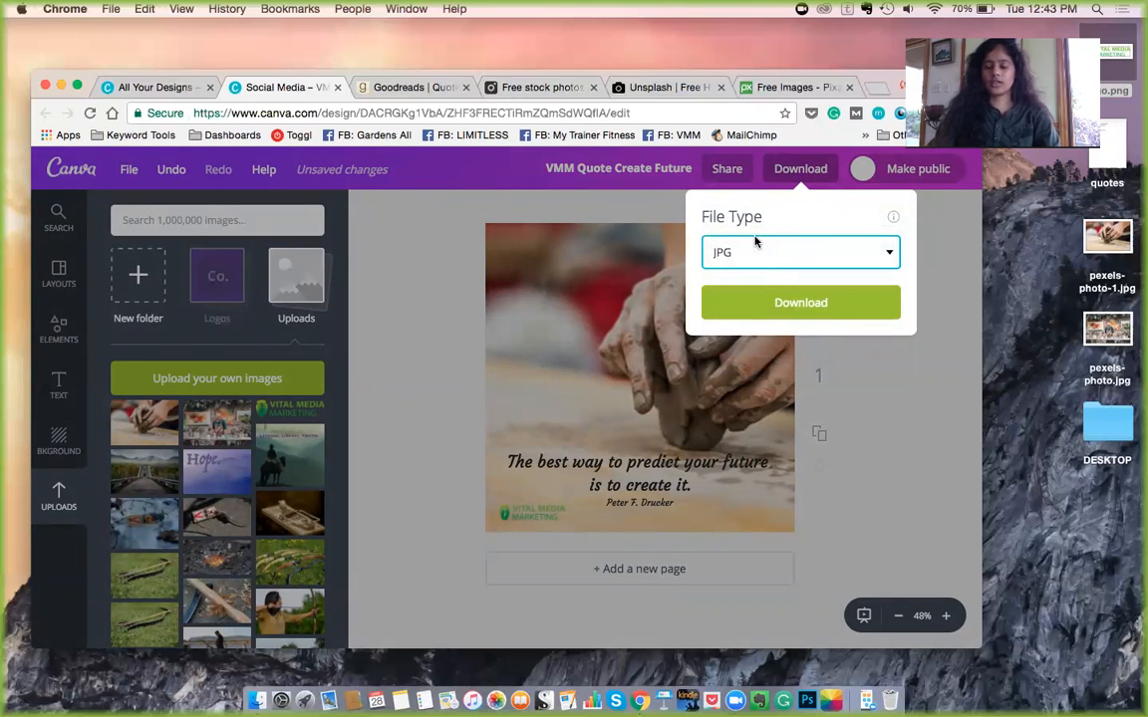
Try PNG (Recommended) as the download file type
click(754, 257)
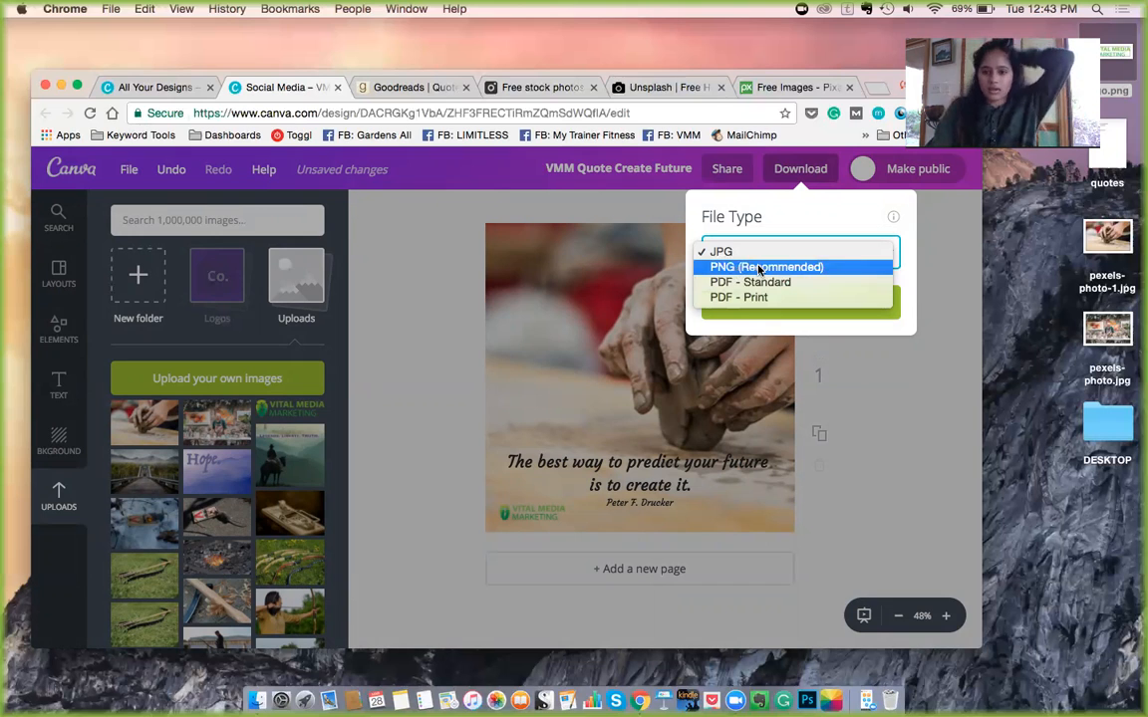
click(758, 254)
click(747, 264)
click(745, 267)
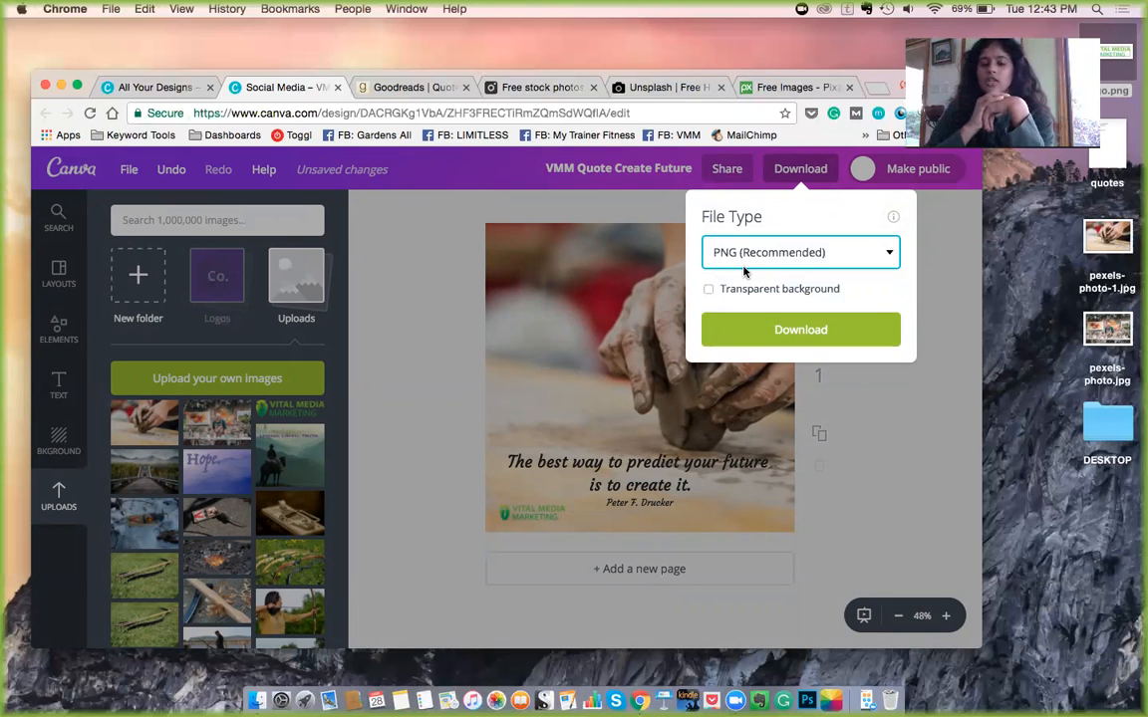
Set the download file type to JPG, download the design, and move the browser window up to expose the downloaded file
click(743, 259)
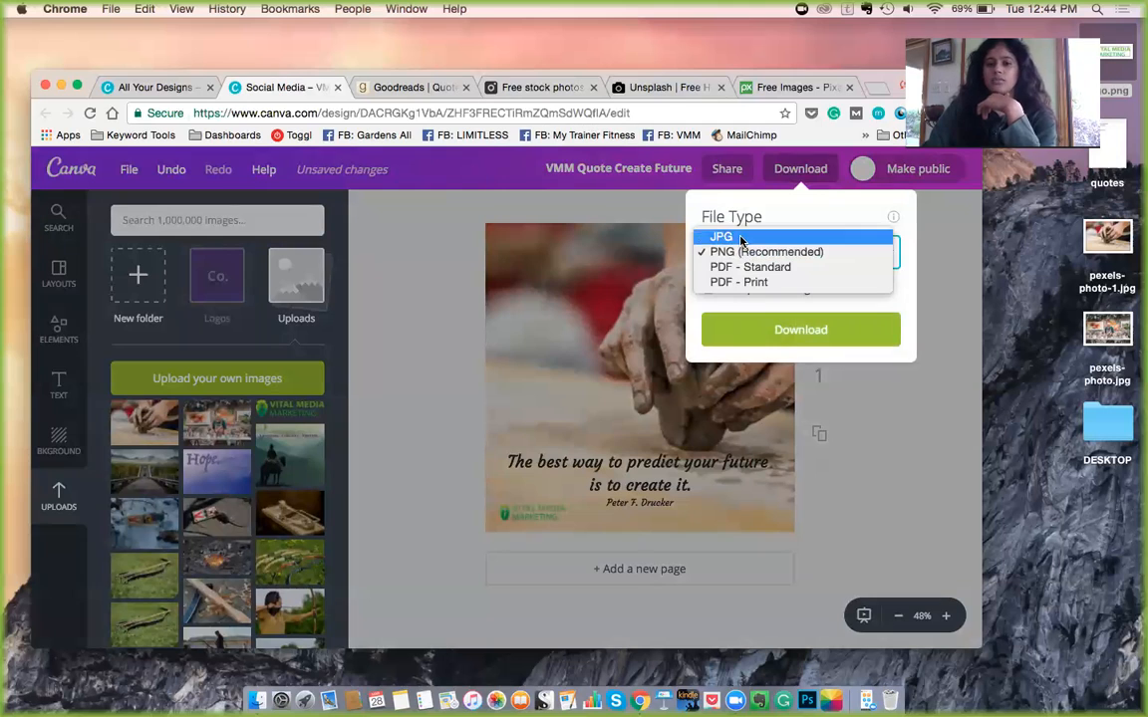
click(740, 241)
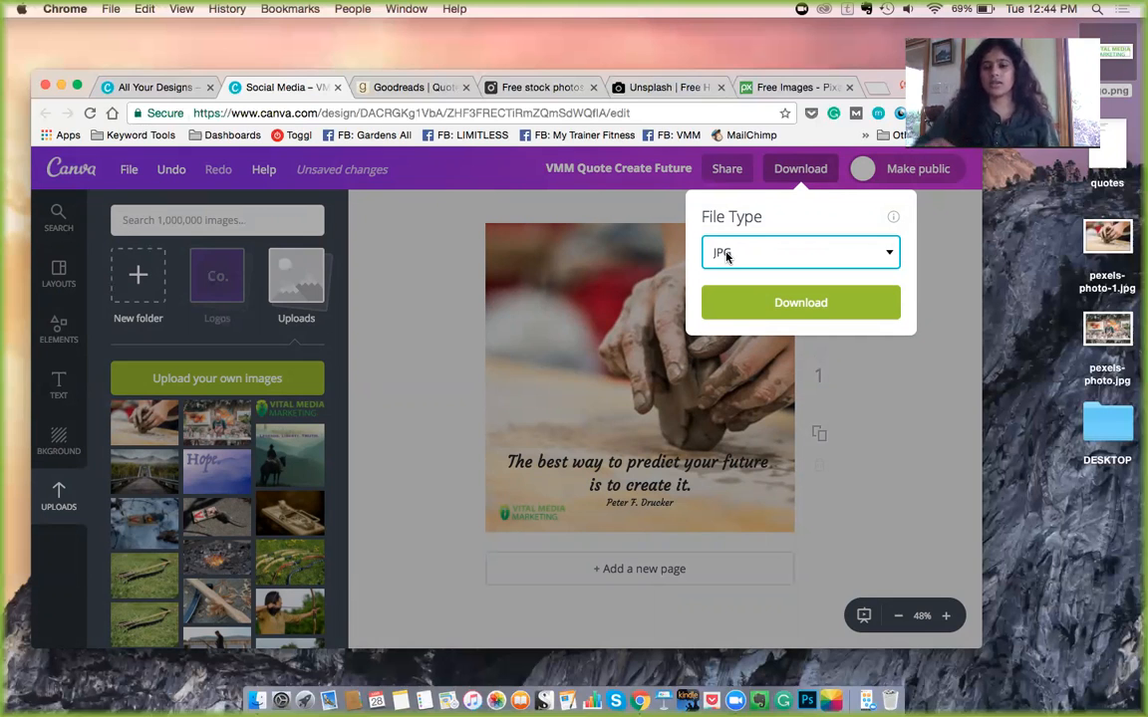
click(753, 307)
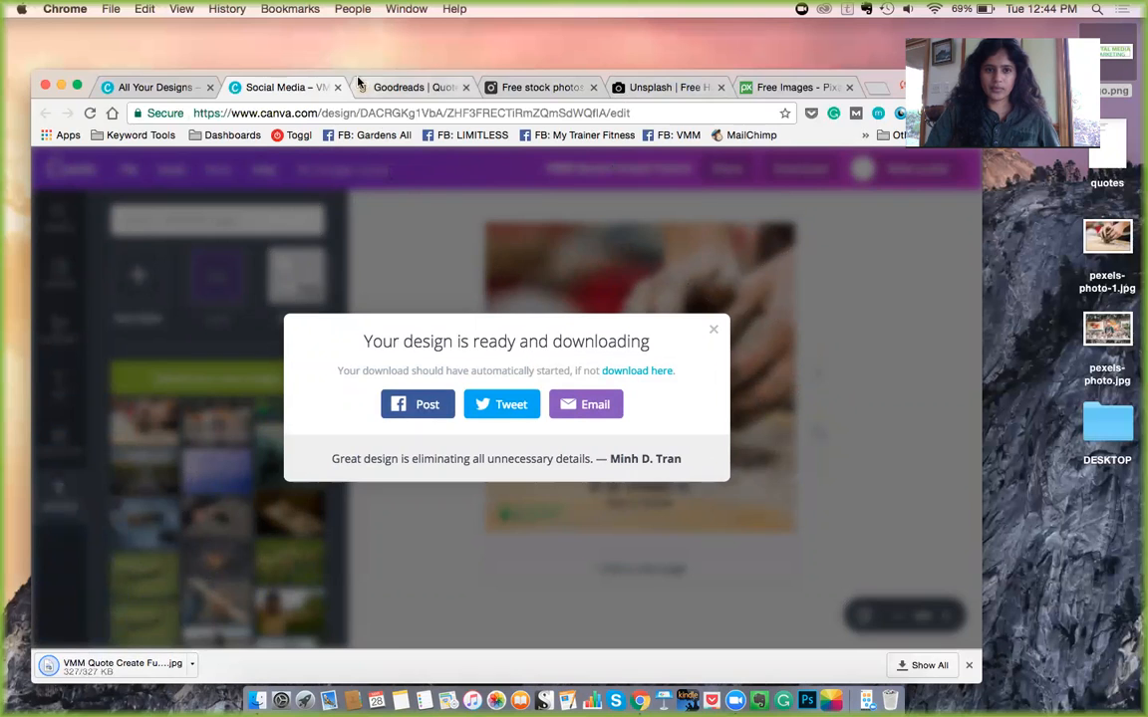
drag(348, 77, 351, 55)
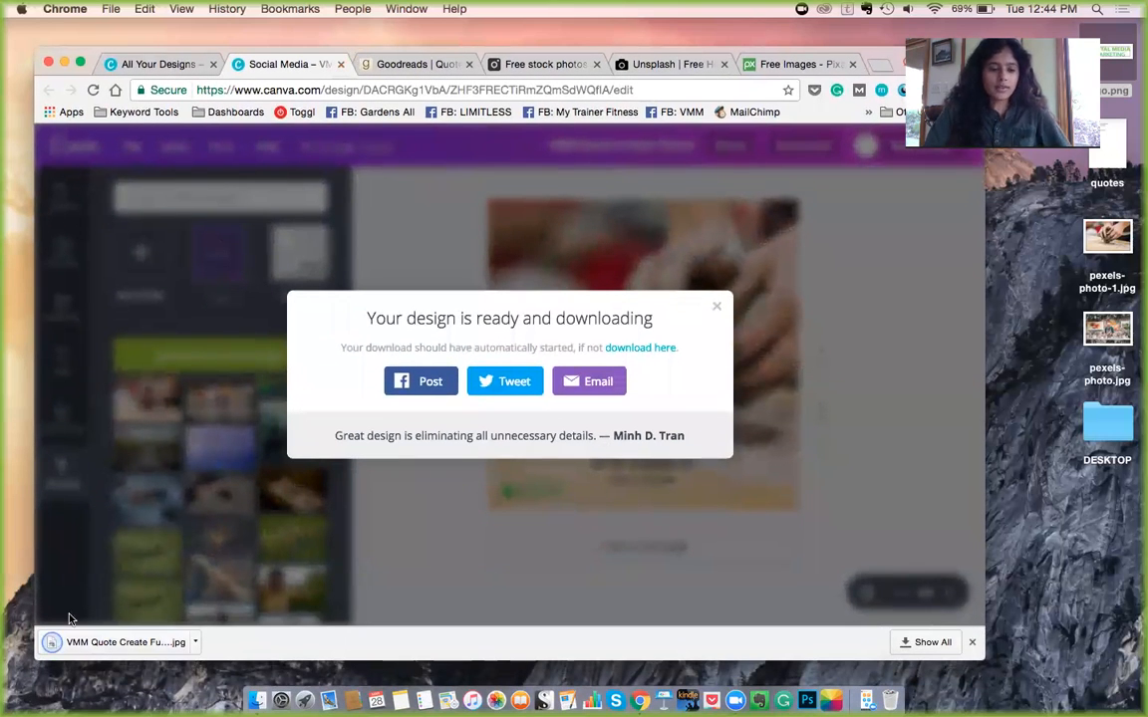